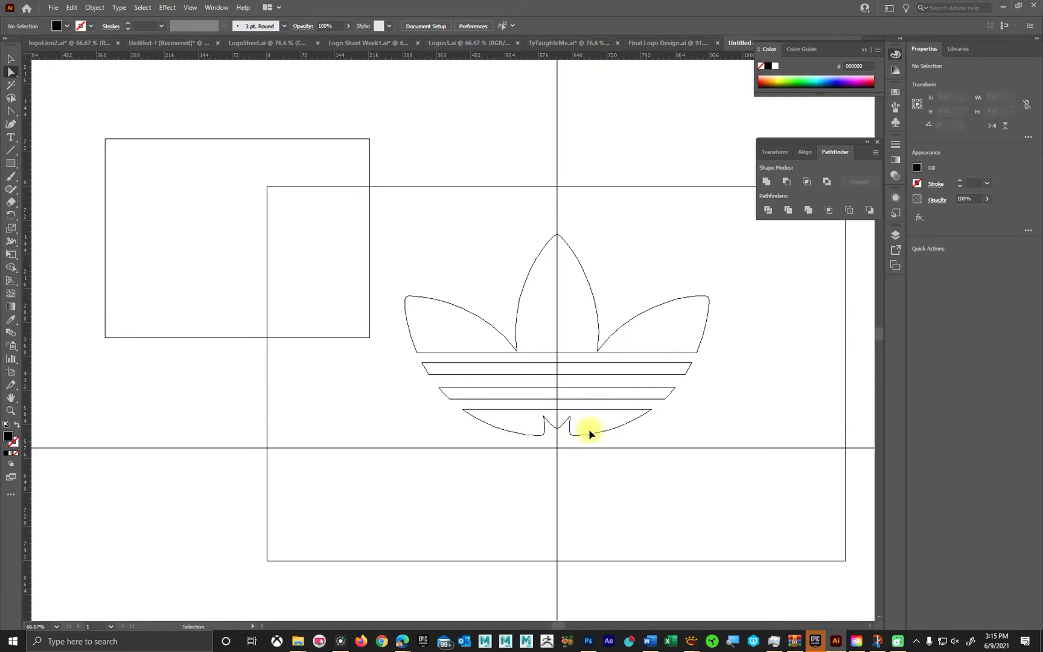
Switch the artwork back to full-colour preview and rename the layer holding the black trefoil as "Eyeballing it".
{"action": "key", "text": "ctrl+y"}
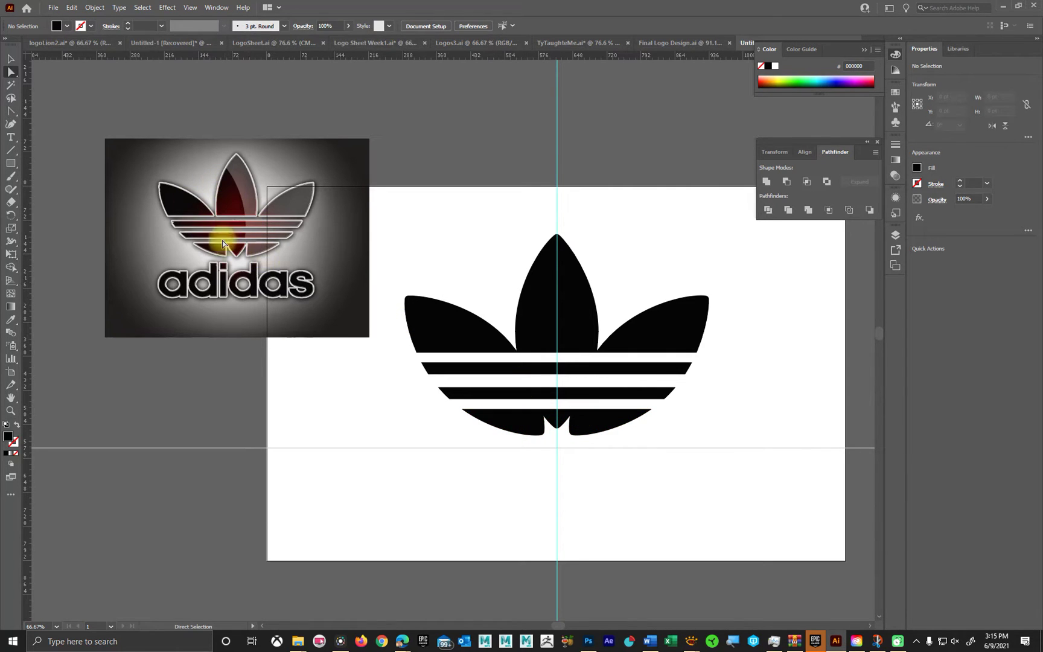
{"action": "left_click", "coordinate": [895, 236]}
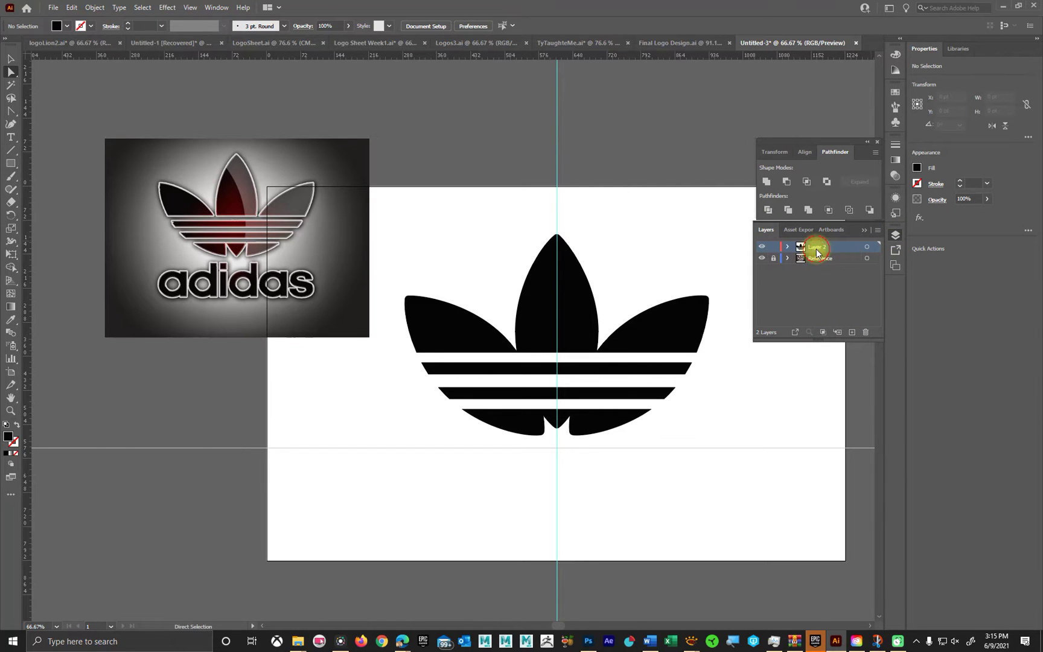
{"action": "type", "text": "Free"}
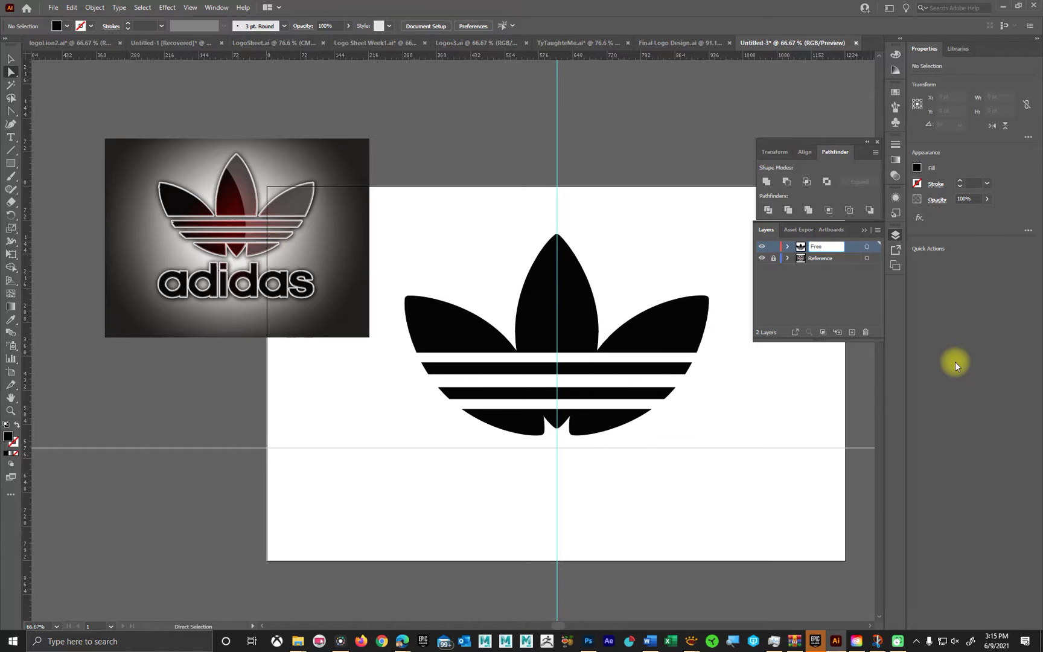
{"action": "type", "text": "H"}
{"action": "key", "text": "BackSpace"}
{"action": "key", "text": "BackSpace"}
{"action": "key", "text": "BackSpace"}
{"action": "type", "text": "Eyeball"}
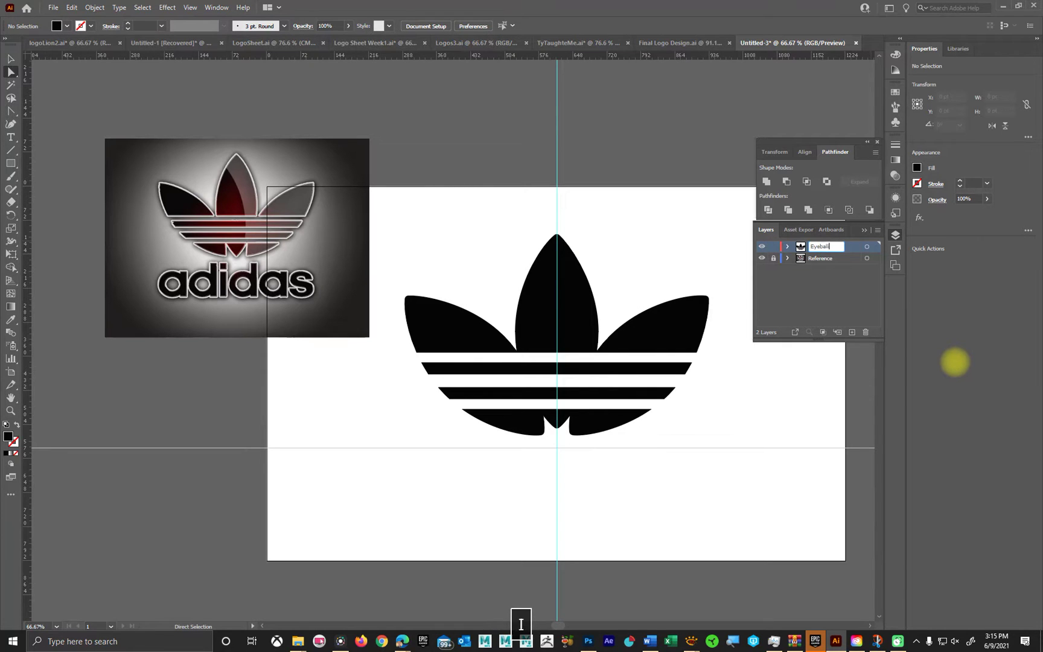
{"action": "type", "text": "ing it"}
{"action": "key", "text": "Return"}
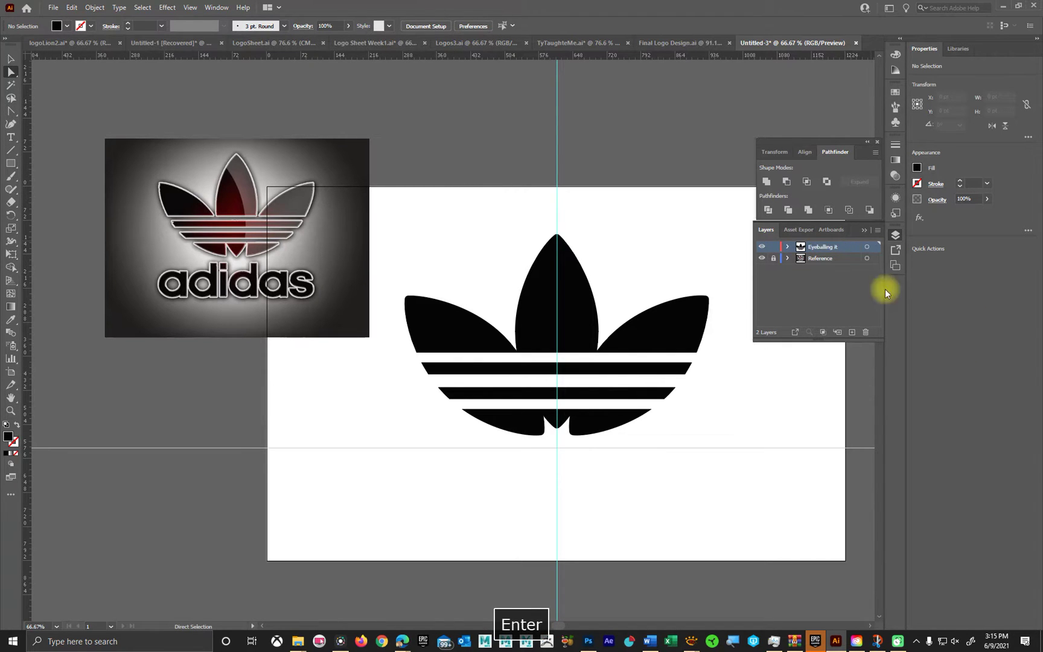
Hide the Eyeballing it layer and move the unlocked reference image onto the artboard's vertical guide, then relock the Reference layer.
{"action": "left_click", "coordinate": [762, 247]}
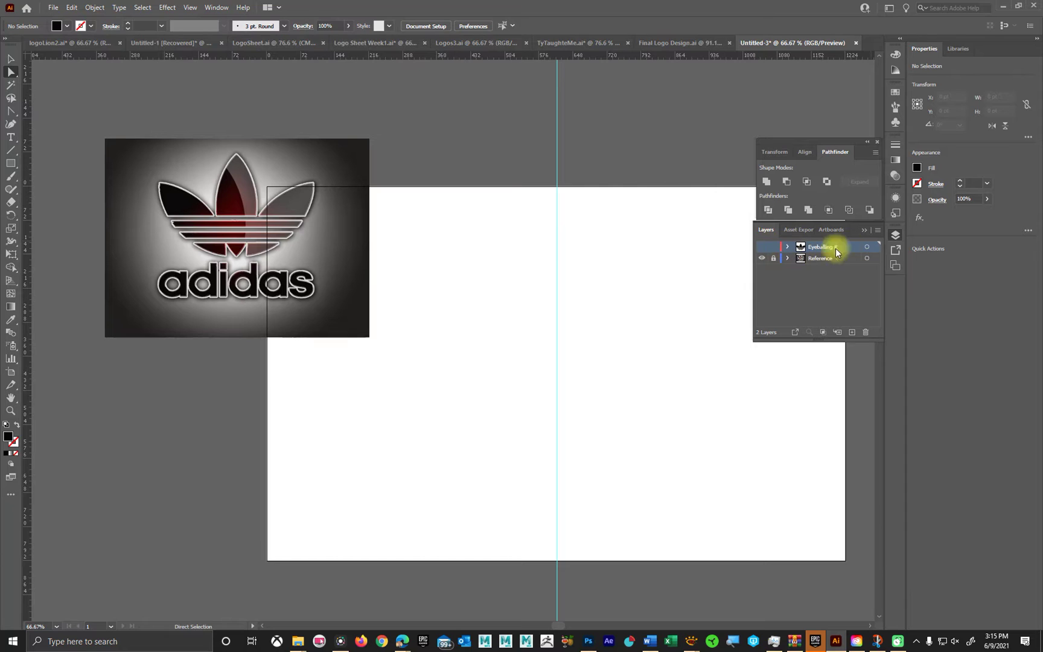
{"action": "left_click", "coordinate": [773, 259]}
{"action": "left_click", "coordinate": [212, 207]}
{"action": "left_click_drag", "start_coordinate": [168, 192], "coordinate": [494, 302]}
{"action": "scroll", "coordinate": [592, 331], "scroll_direction": "up", "scroll_amount": 2}
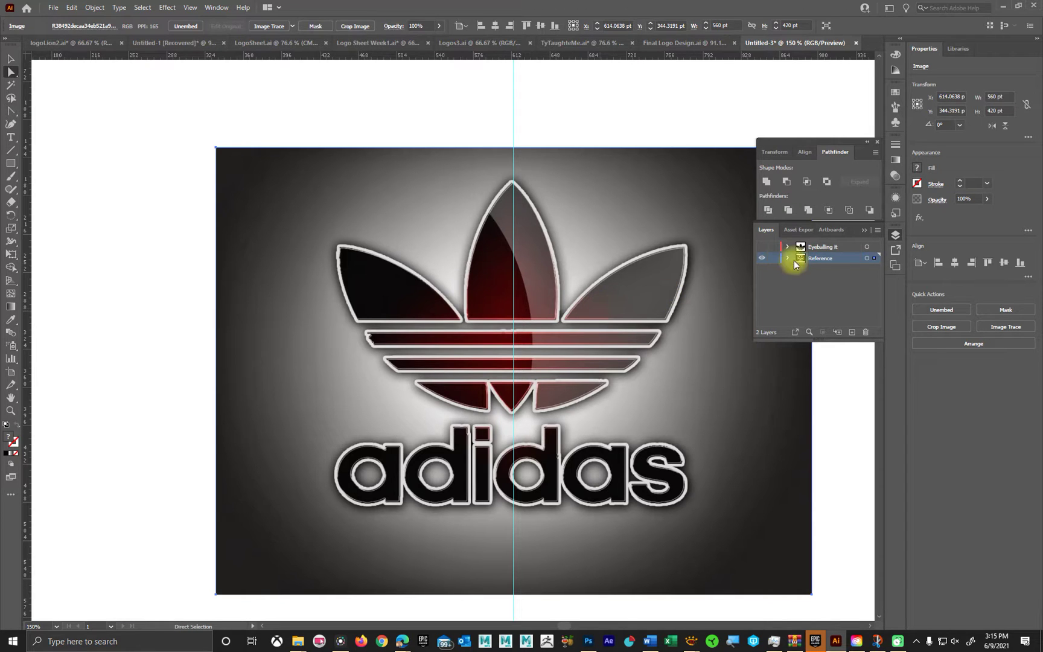
{"action": "left_click", "coordinate": [773, 258]}
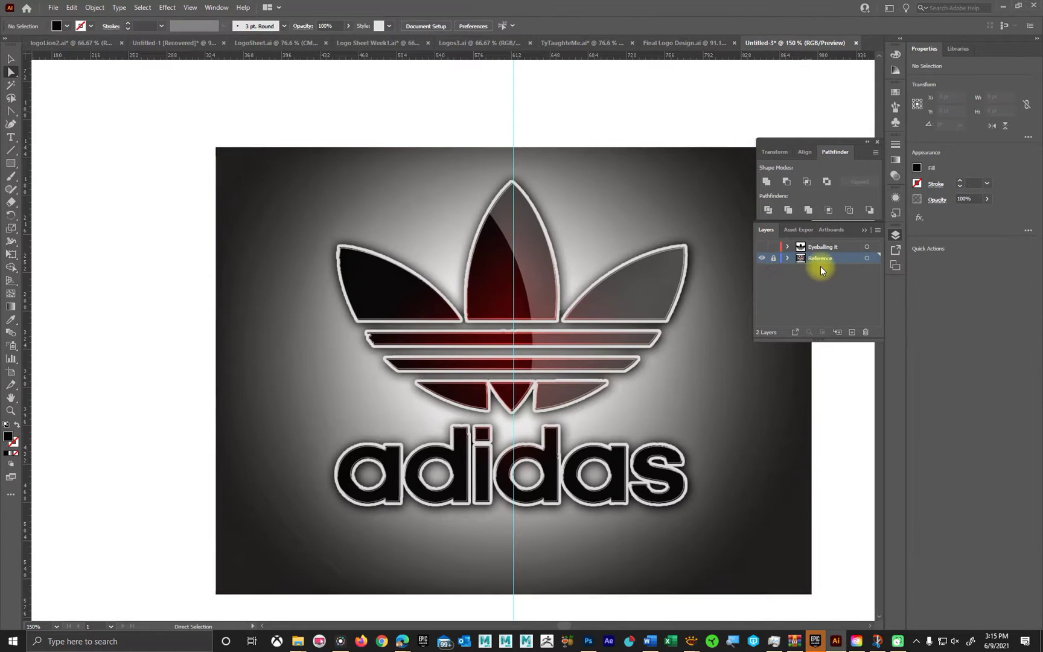
Add a new layer above Reference and draw a black ellipse about 63 by 214 pt from the centre of the middle leaf.
{"action": "left_click", "coordinate": [851, 332]}
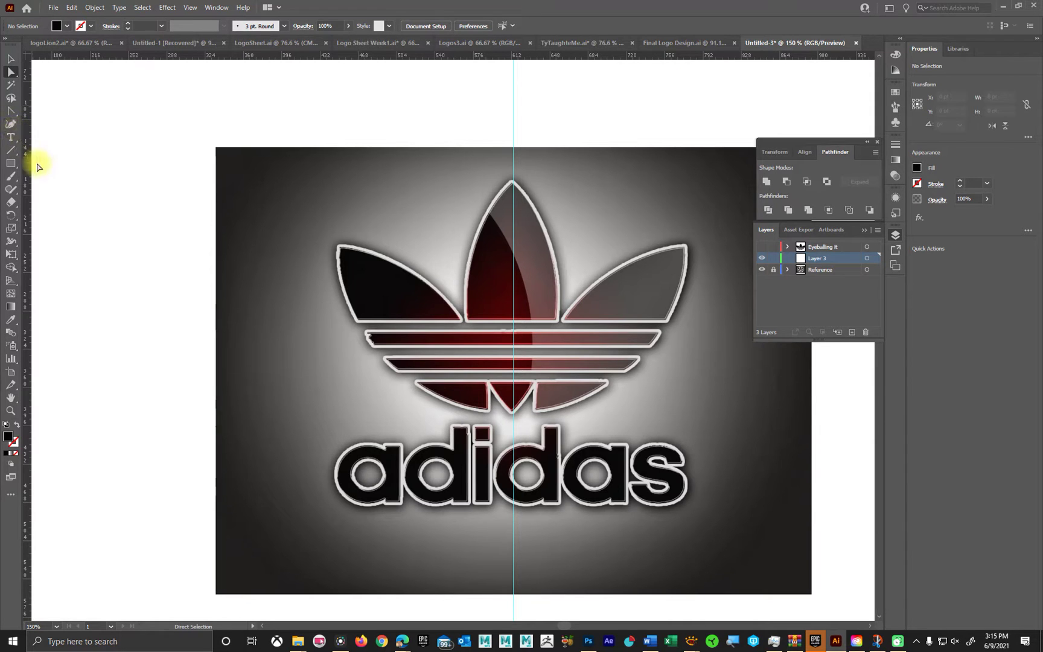
{"action": "left_click", "coordinate": [13, 164]}
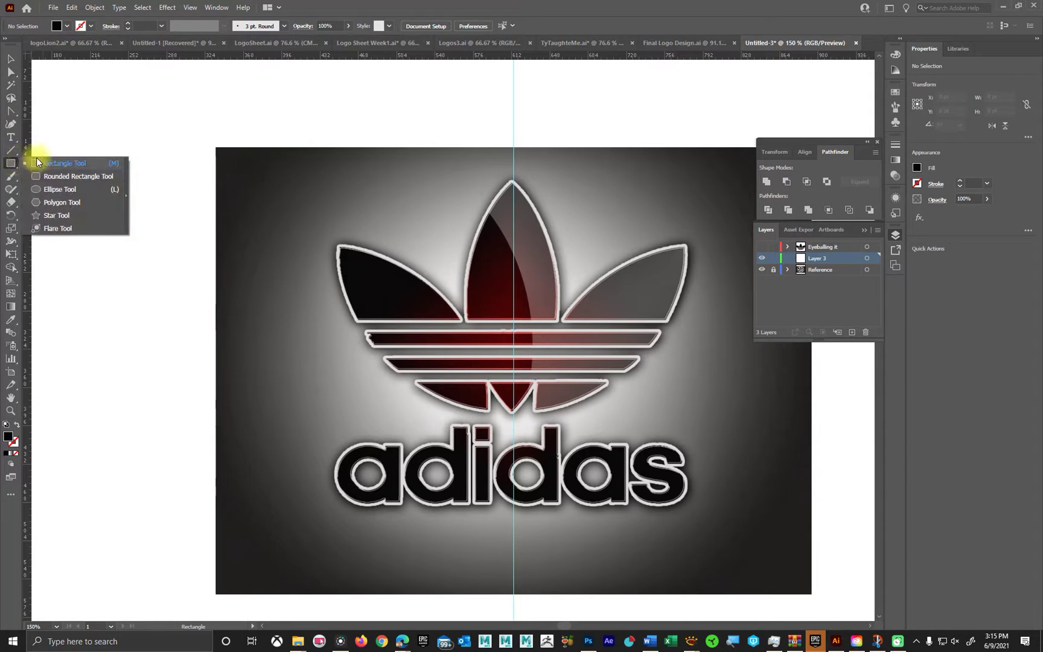
{"action": "left_click", "coordinate": [52, 194]}
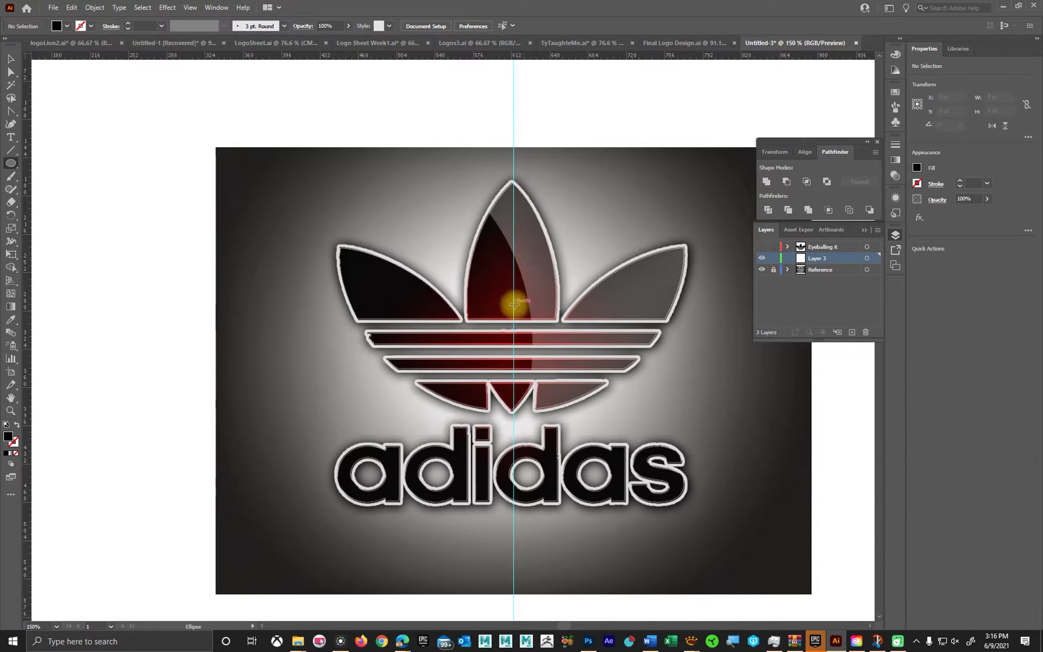
{"action": "left_click_drag", "start_coordinate": [514, 289], "coordinate": [546, 403]}
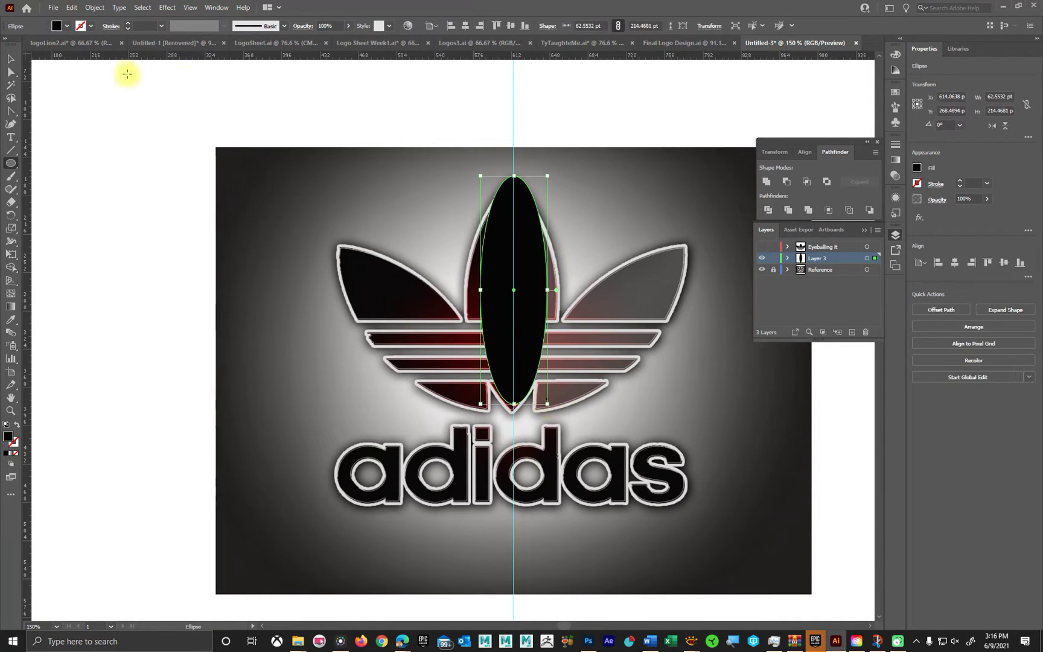
Move the ellipse down slightly to line up with the middle leaf's upper tip, and deselect it.
{"action": "left_click", "coordinate": [10, 58]}
{"action": "left_click_drag", "start_coordinate": [538, 265], "coordinate": [536, 276]}
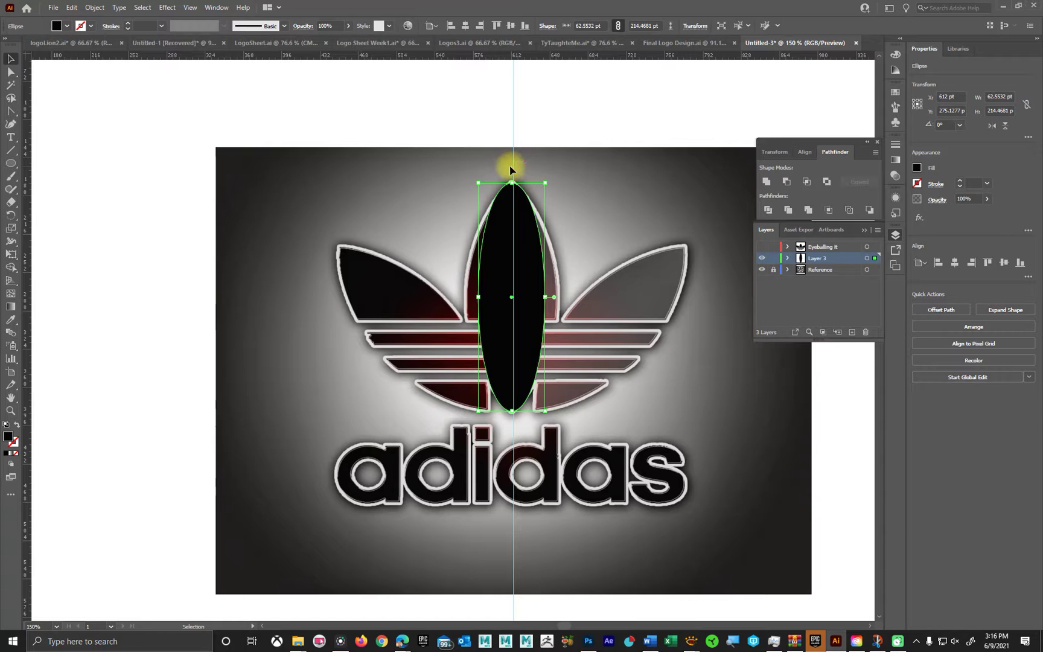
{"action": "left_click", "coordinate": [513, 161]}
{"action": "left_click", "coordinate": [514, 106], "text": "ctrl"}
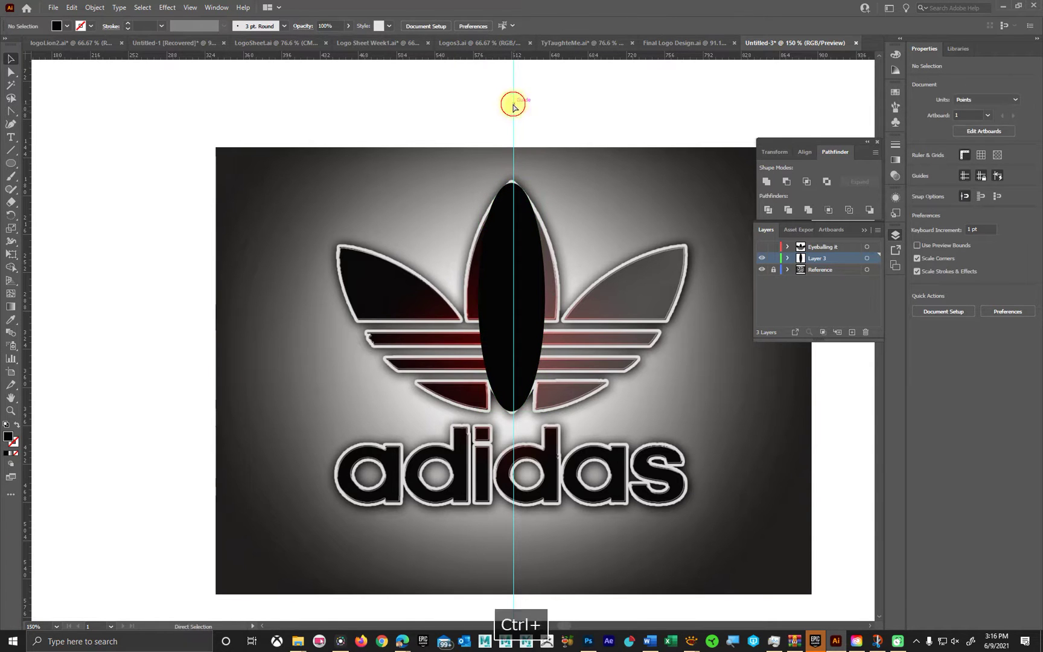
Adjust the ellipse's top and bottom anchor points to meet the upper and lower tips of the reference's middle leaf.
{"action": "key", "text": "ctrl+plus"}
{"action": "key", "text": "ctrl+plus"}
{"action": "key", "text": "ctrl+plus"}
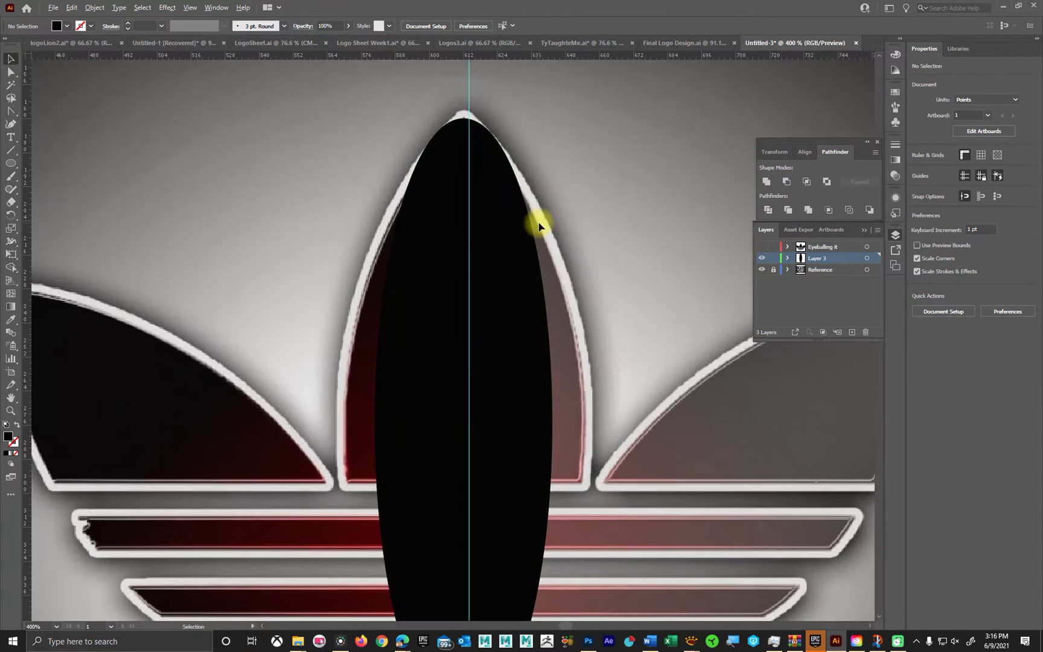
{"action": "left_click", "coordinate": [492, 251]}
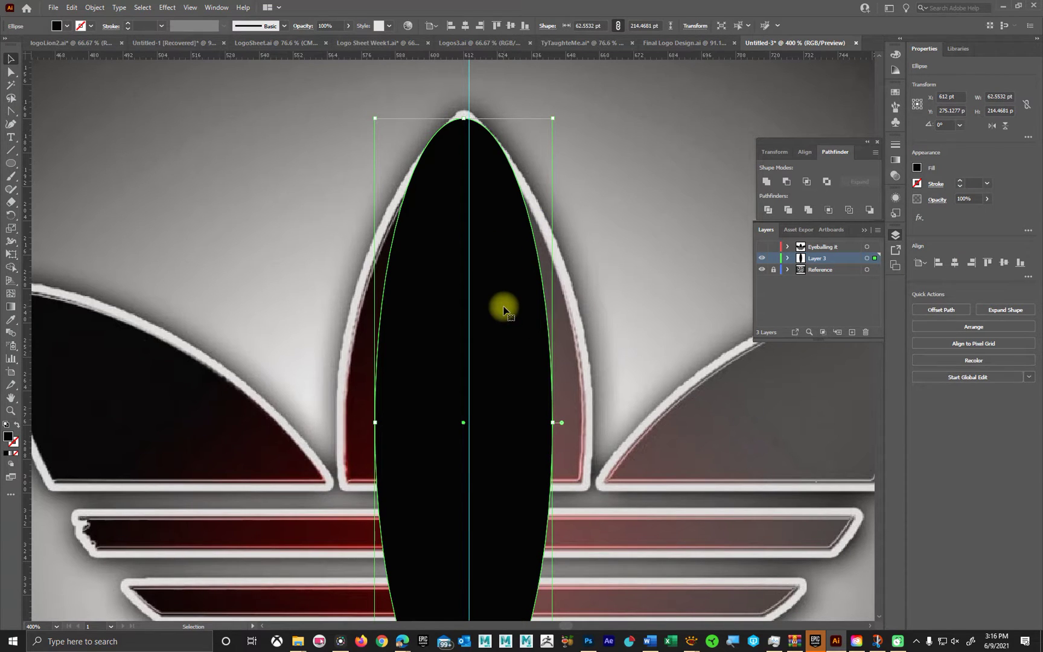
{"action": "left_click", "coordinate": [11, 72]}
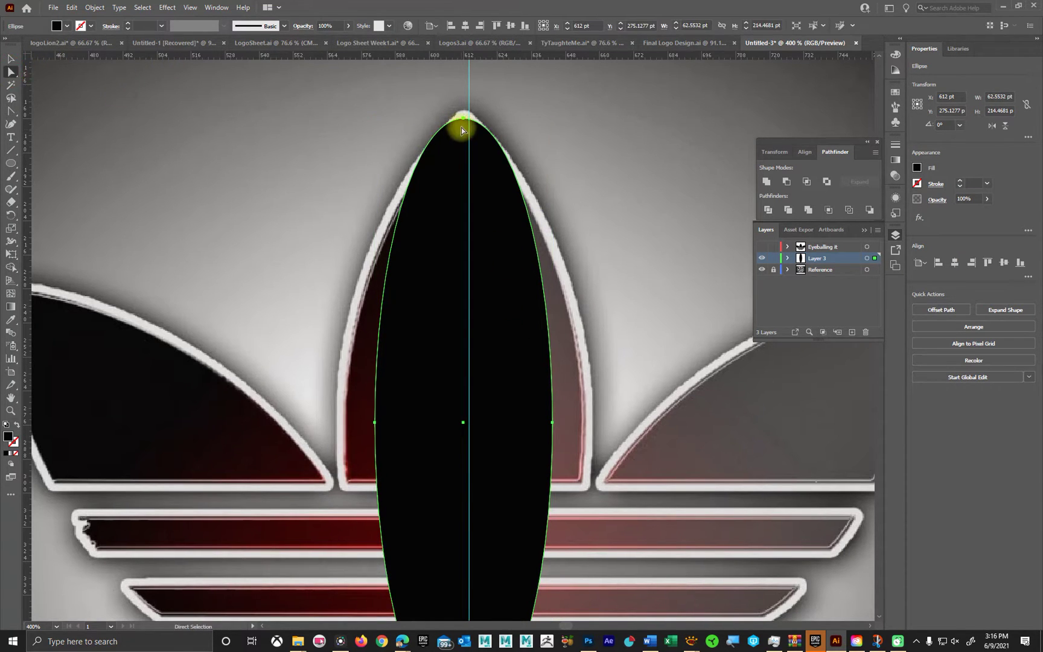
{"action": "left_click_drag", "start_coordinate": [462, 129], "coordinate": [463, 114]}
{"action": "key", "text": "space"}
{"action": "left_click_drag", "start_coordinate": [606, 431], "coordinate": [601, 141]}
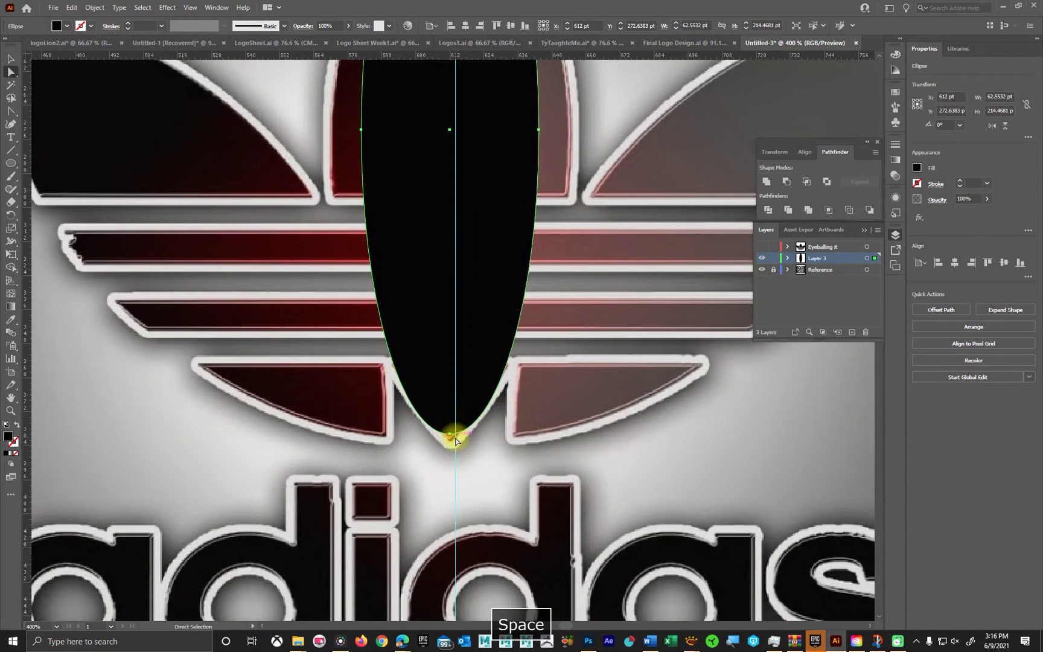
{"action": "left_click_drag", "start_coordinate": [455, 441], "coordinate": [453, 448]}
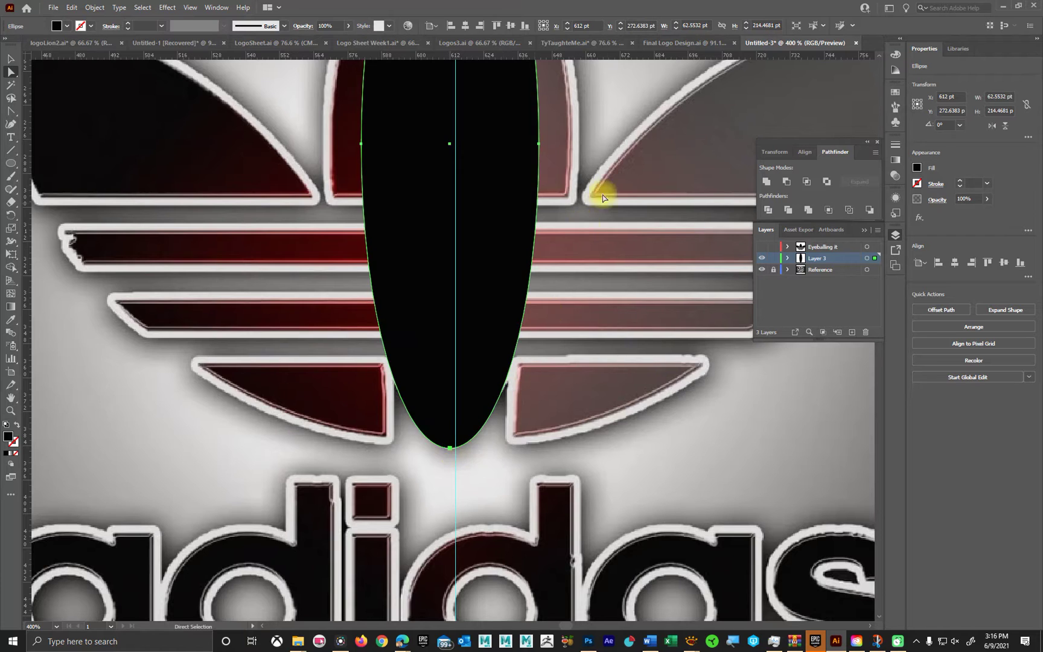
Pull the ellipse's right and left side anchor points outward to the edges of the reference's middle leaf.
{"action": "key", "text": "space"}
{"action": "left_click_drag", "start_coordinate": [602, 198], "coordinate": [594, 391]}
{"action": "left_click_drag", "start_coordinate": [519, 348], "coordinate": [561, 380]}
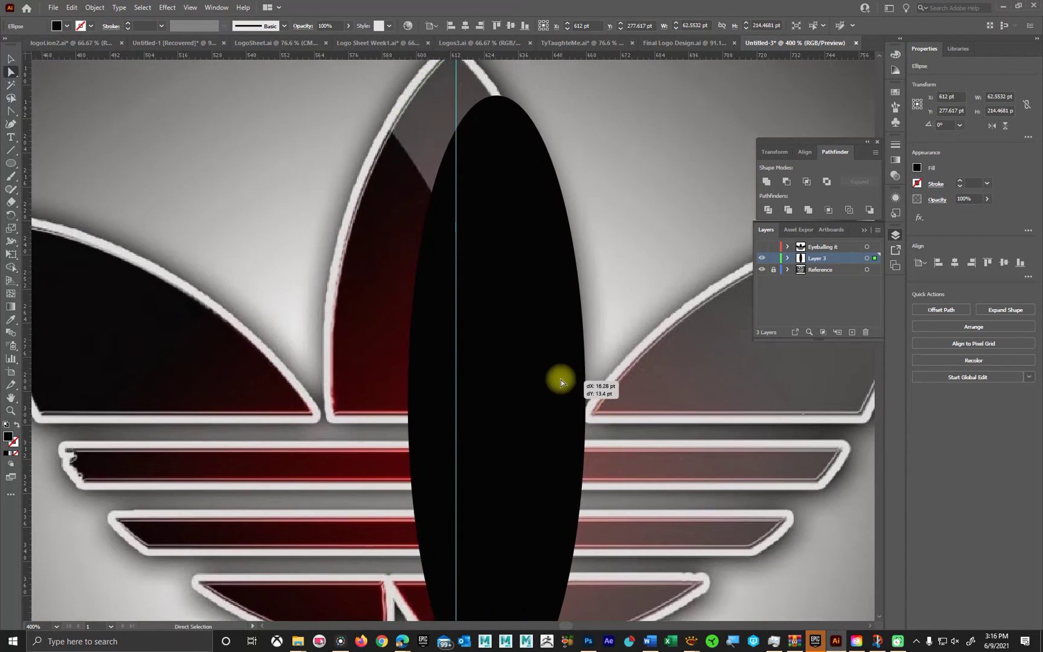
{"action": "key", "text": "ctrl+z"}
{"action": "left_click_drag", "start_coordinate": [581, 305], "coordinate": [578, 365]}
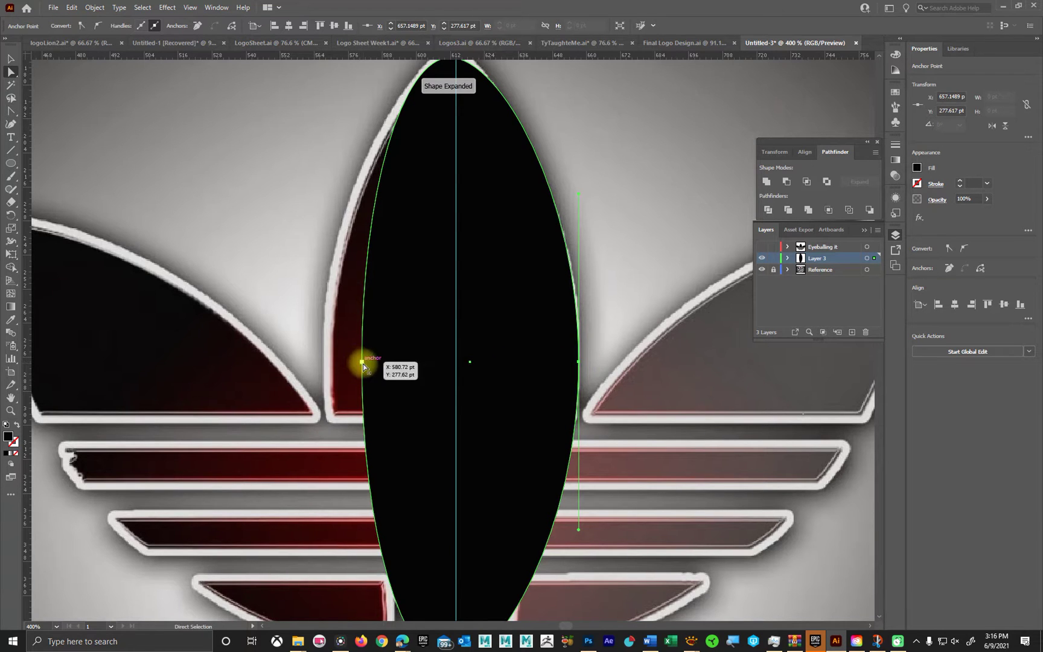
{"action": "key", "text": "ctrl+shift+a"}
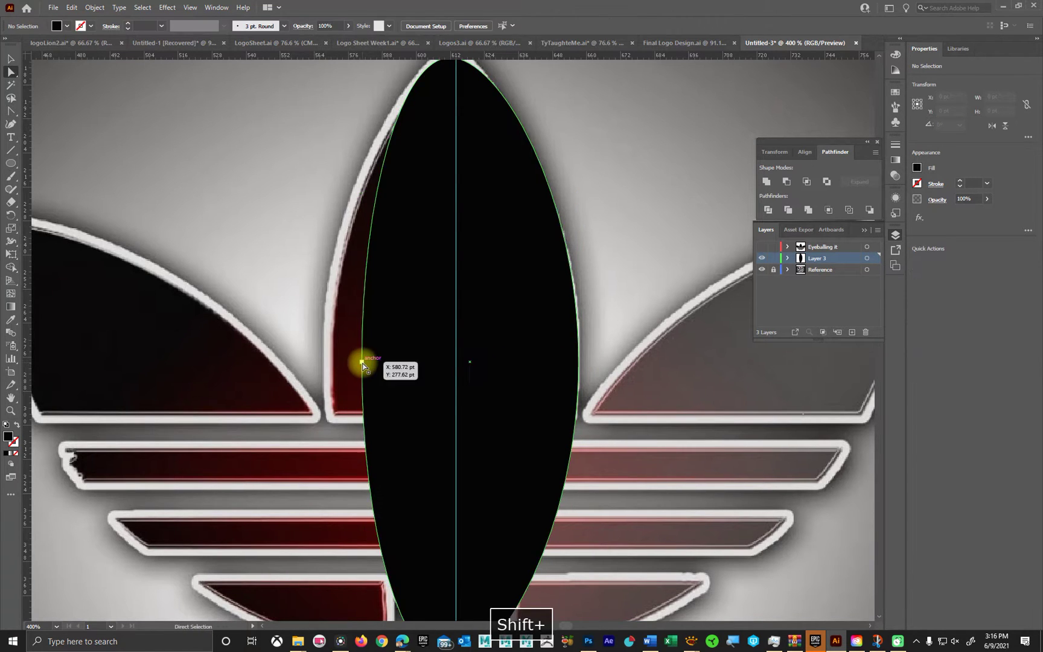
{"action": "left_click_drag", "start_coordinate": [362, 364], "coordinate": [324, 362]}
Reshape the curve handles of the ellipse's top anchor independently to form a pointed leaf tip matching the reference.
{"action": "key", "text": "space"}
{"action": "left_click_drag", "start_coordinate": [682, 438], "coordinate": [602, 474]}
{"action": "left_click_drag", "start_coordinate": [444, 331], "coordinate": [489, 339]}
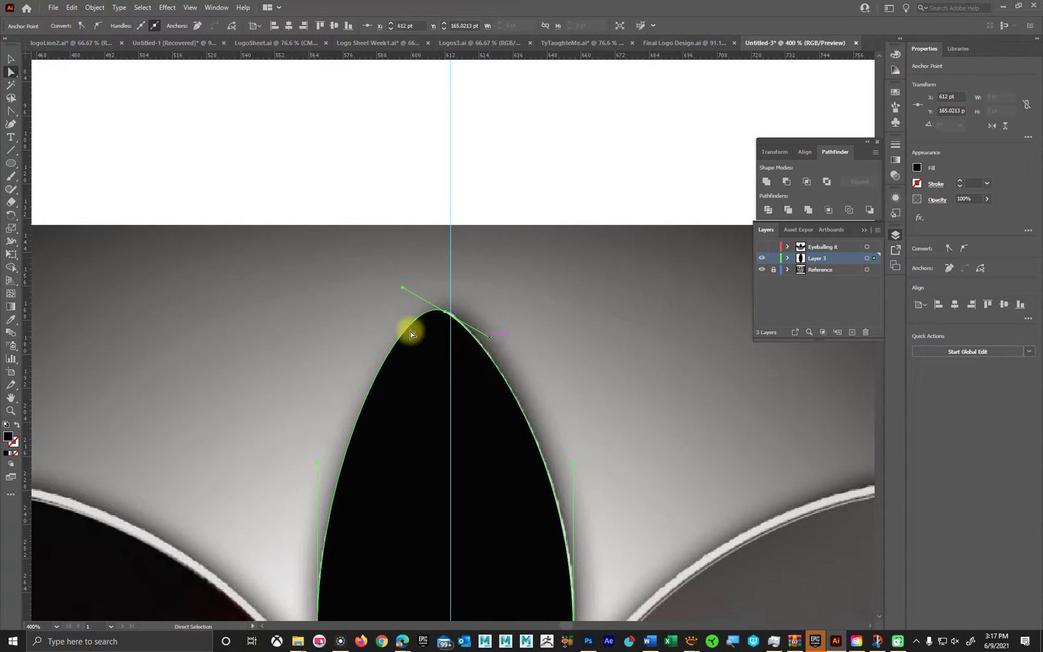
{"action": "left_click", "coordinate": [9, 112]}
{"action": "left_click_drag", "start_coordinate": [396, 304], "coordinate": [402, 340]}
Convert the ellipse's bottom anchor to a corner and pull out short handles on both sides to match the reference's lower tip.
{"action": "key", "text": "space"}
{"action": "left_click_drag", "start_coordinate": [565, 372], "coordinate": [619, 284]}
{"action": "left_click_drag", "start_coordinate": [598, 507], "coordinate": [586, 184]}
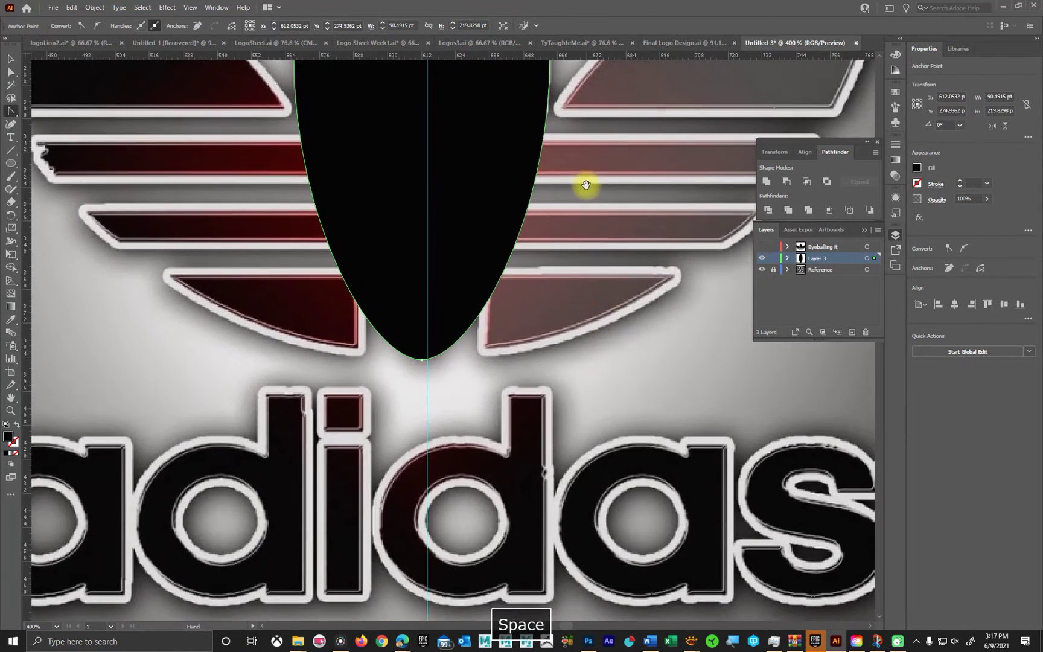
{"action": "scroll", "coordinate": [482, 349], "scroll_direction": "up", "scroll_amount": 1}
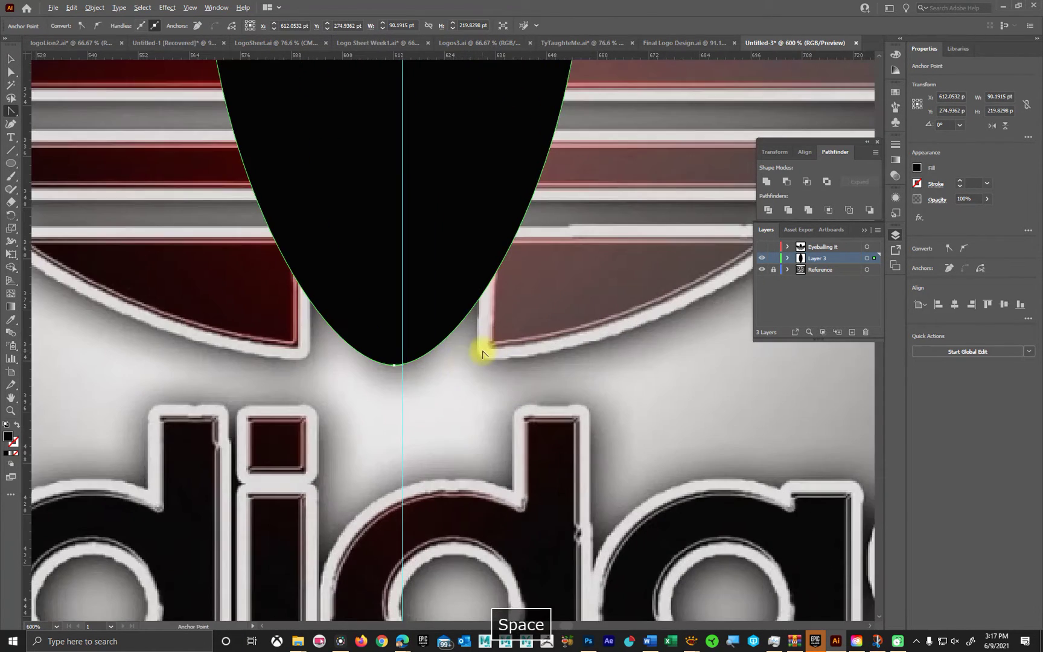
{"action": "left_click", "coordinate": [394, 364]}
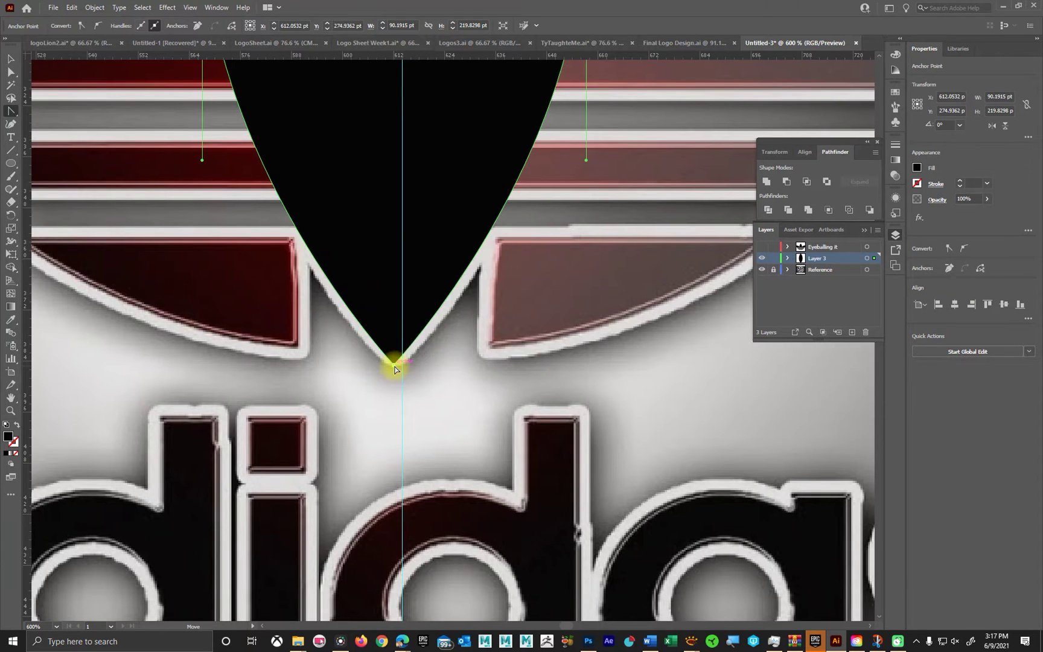
{"action": "left_click_drag", "start_coordinate": [395, 365], "coordinate": [431, 352]}
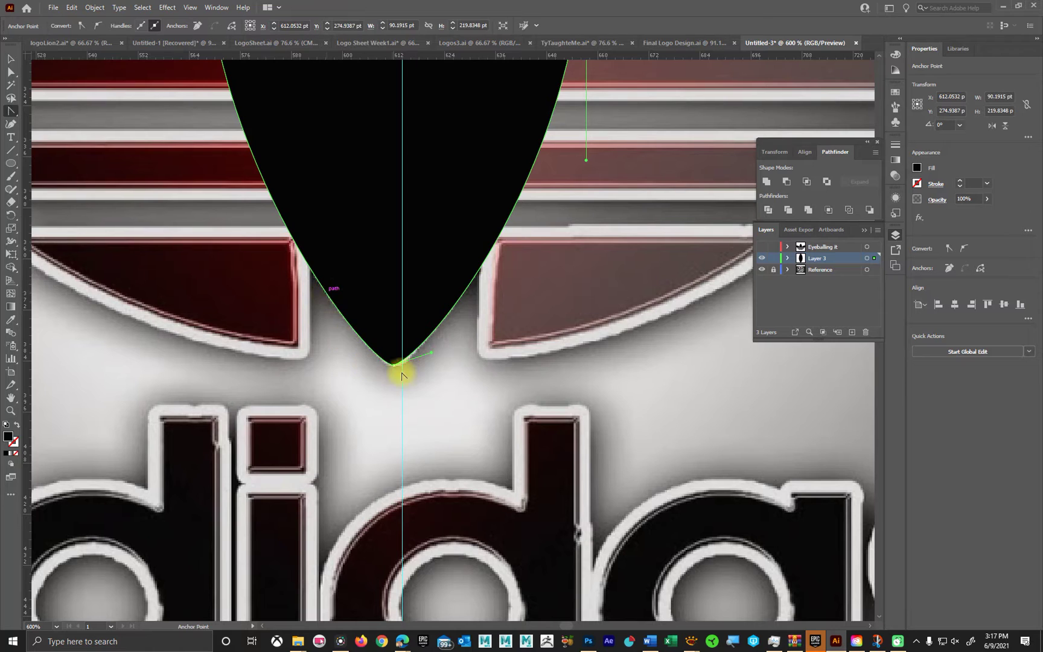
{"action": "key", "text": "ctrl"}
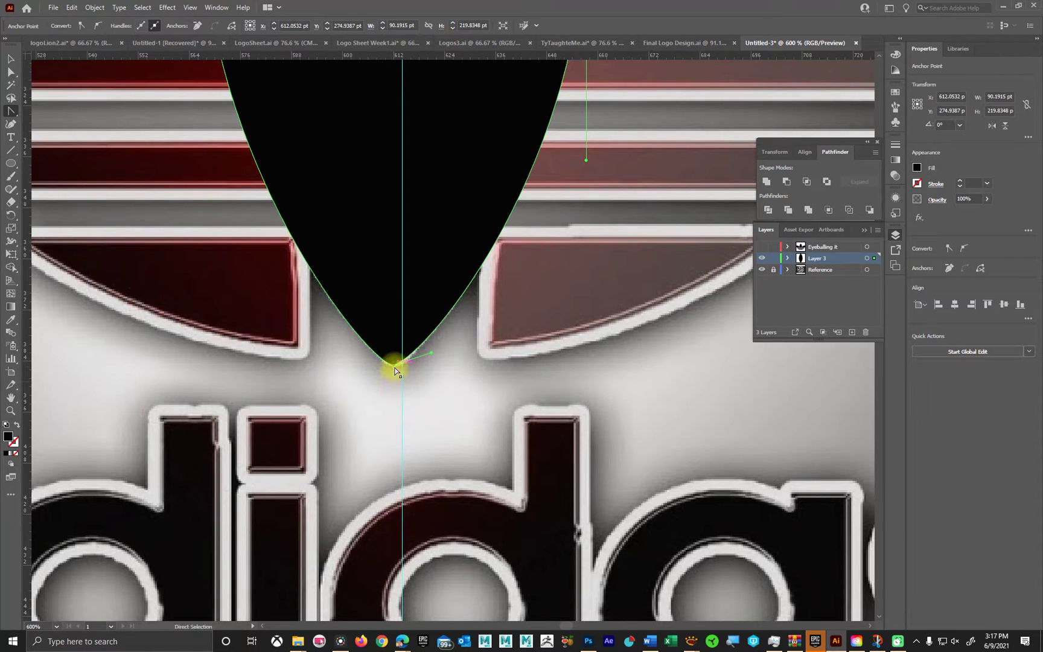
{"action": "left_click", "coordinate": [394, 370], "text": "ctrl"}
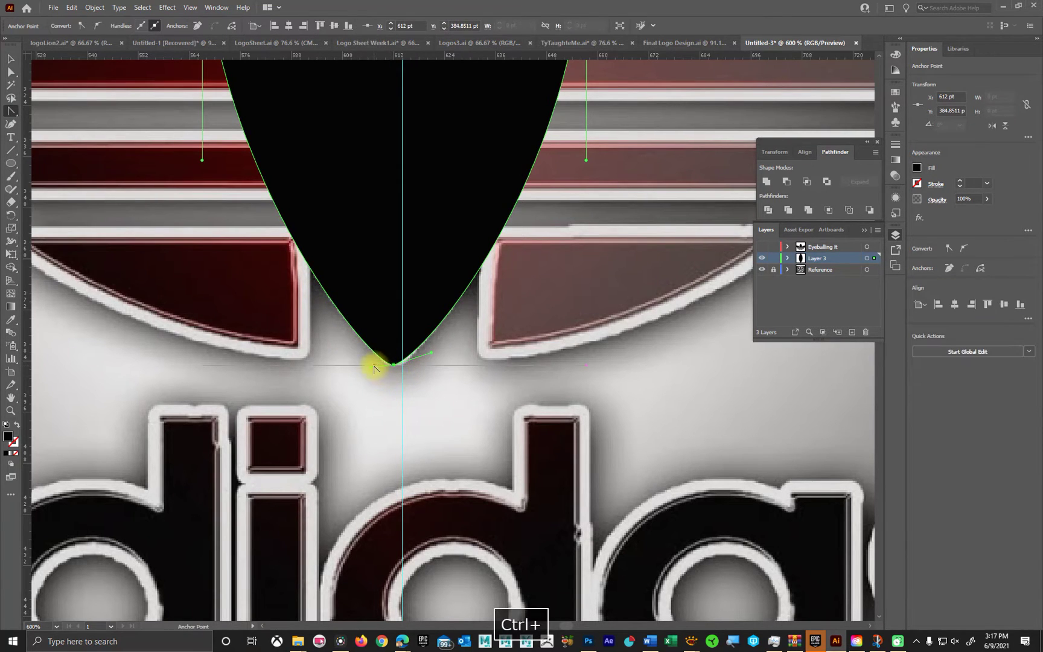
{"action": "left_click_drag", "start_coordinate": [372, 359], "coordinate": [364, 359]}
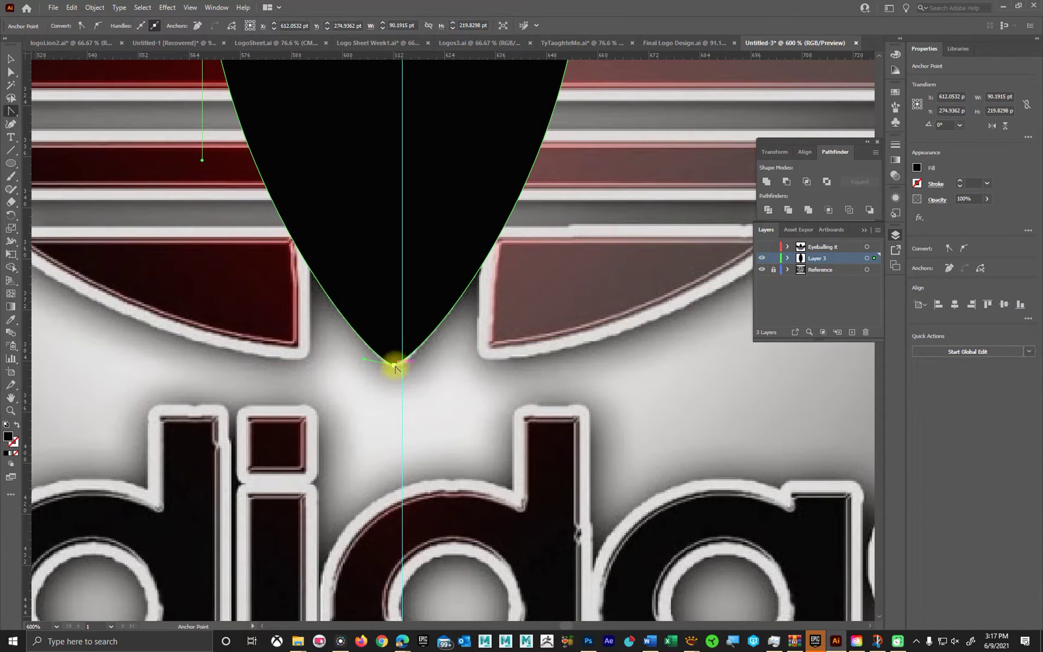
Nudge the leaf shape's right side anchor slightly outward to cover the reference leaf's outer edge.
{"action": "left_click_drag", "start_coordinate": [519, 342], "coordinate": [586, 579]}
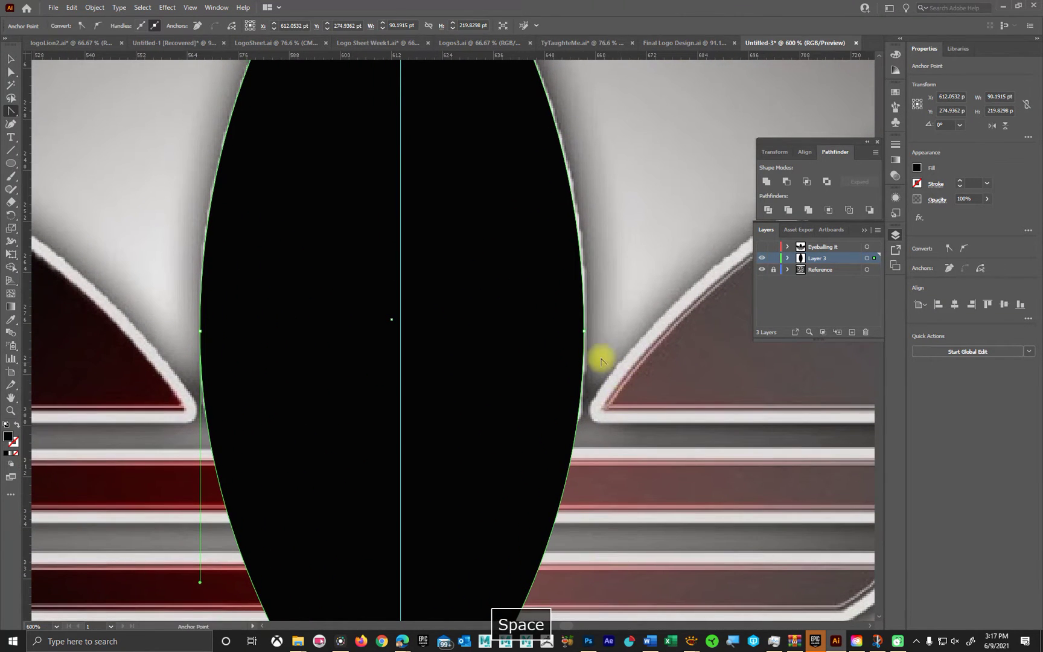
{"action": "left_click", "coordinate": [584, 333], "text": "ctrl"}
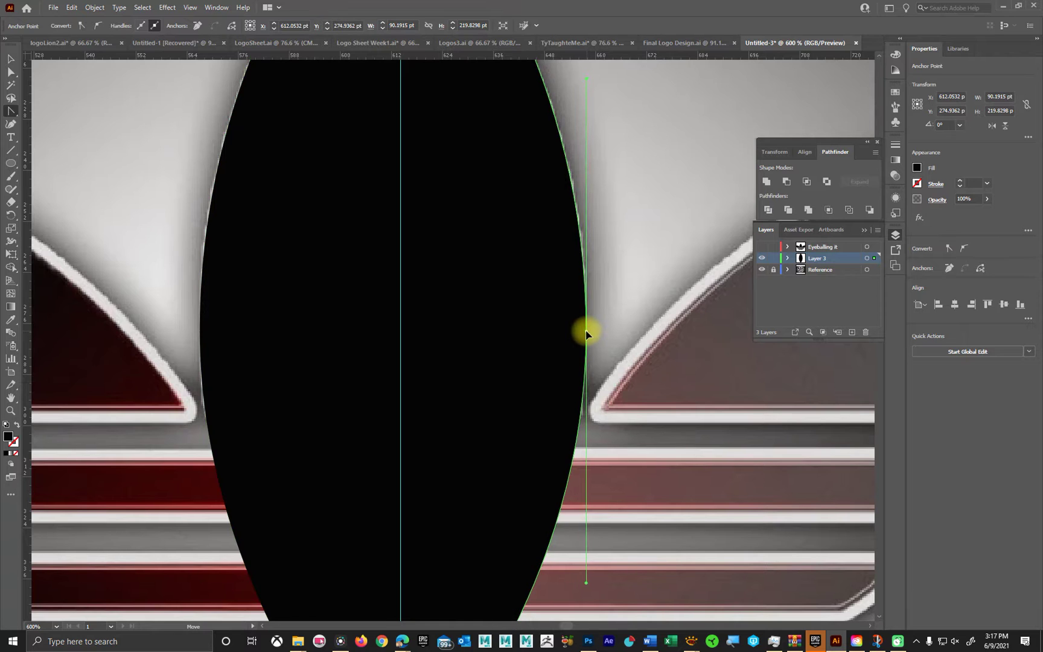
{"action": "left_click_drag", "start_coordinate": [584, 332], "coordinate": [587, 333]}
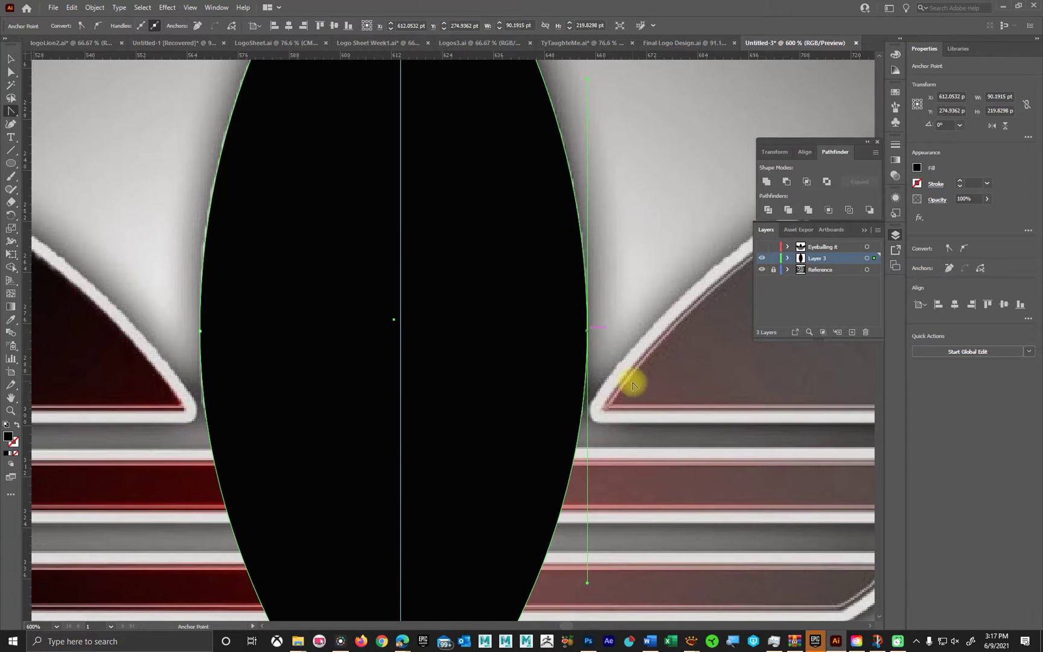
{"action": "scroll", "coordinate": [632, 382], "scroll_direction": "down", "scroll_amount": 2}
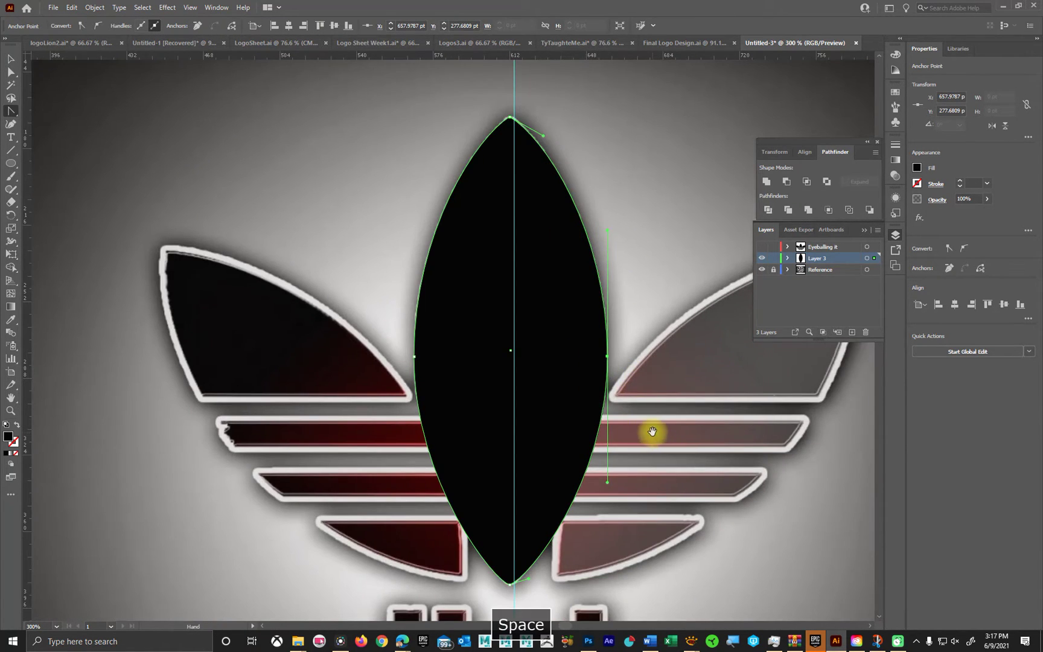
{"action": "left_click_drag", "start_coordinate": [654, 433], "coordinate": [435, 286]}
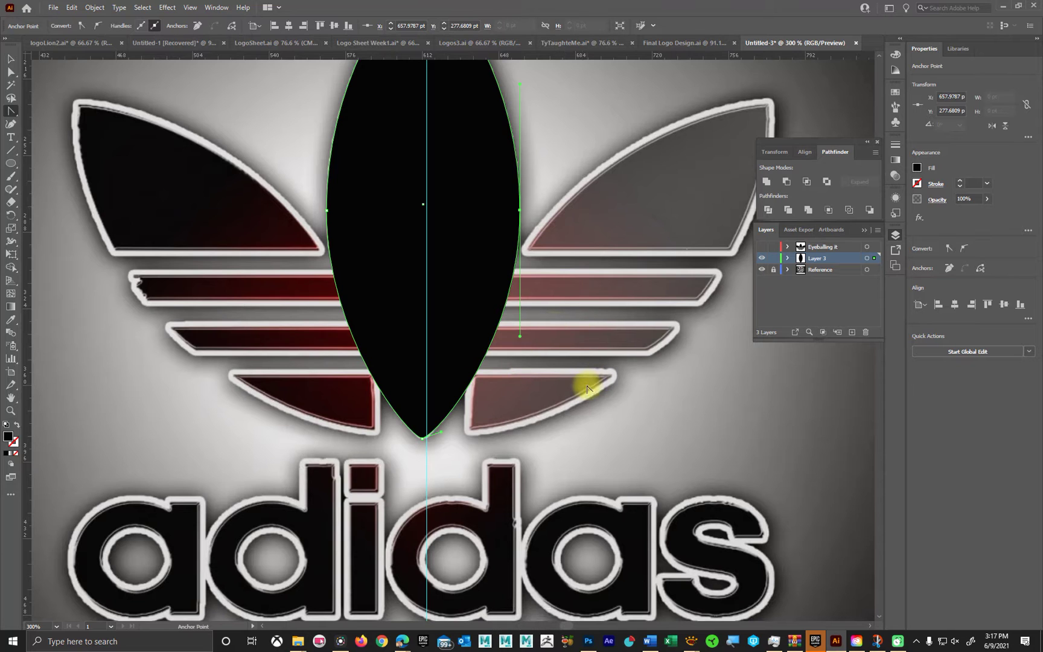
Duplicate the finished middle leaf, rotate the copy 45° clockwise and place it over the reference's right leaf.
{"action": "left_click_drag", "start_coordinate": [575, 293], "coordinate": [559, 378]}
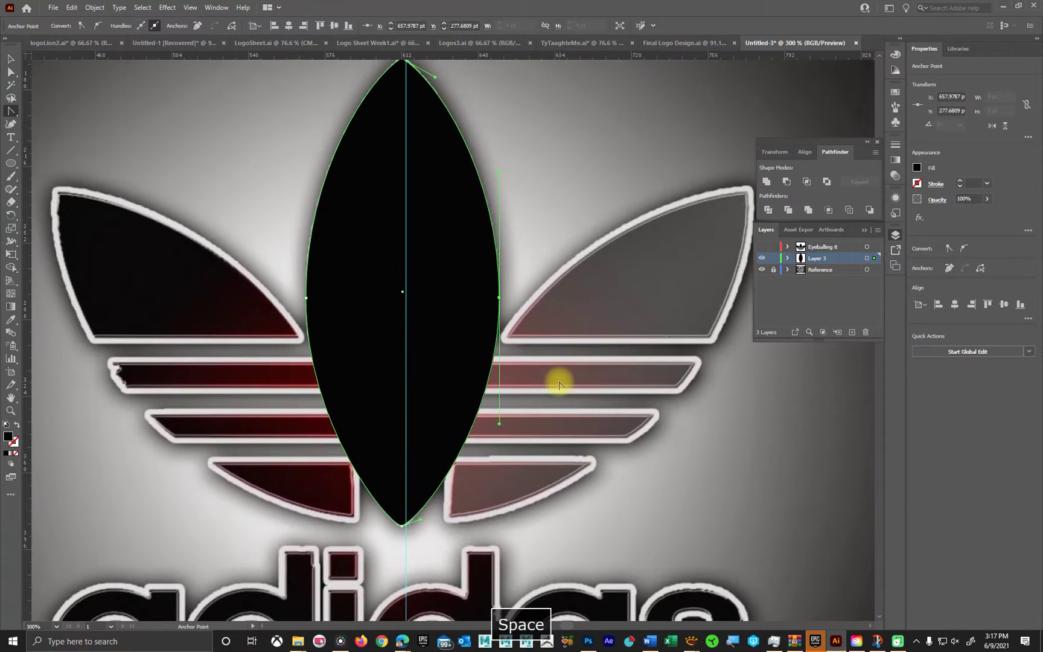
{"action": "left_click", "coordinate": [10, 58]}
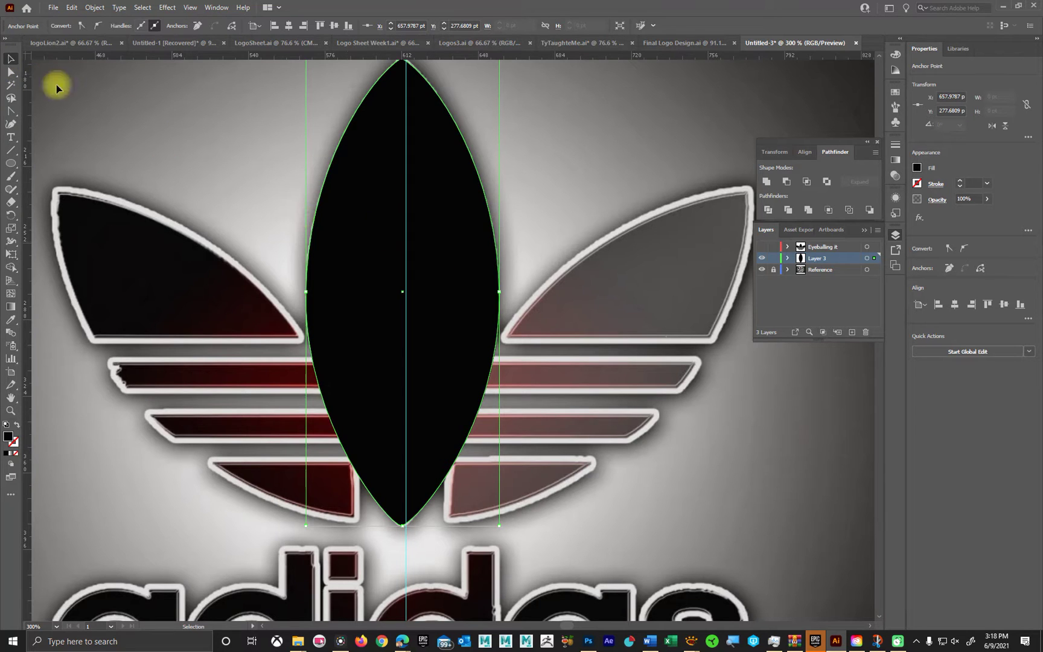
{"action": "left_click_drag", "start_coordinate": [444, 211], "coordinate": [545, 224]}
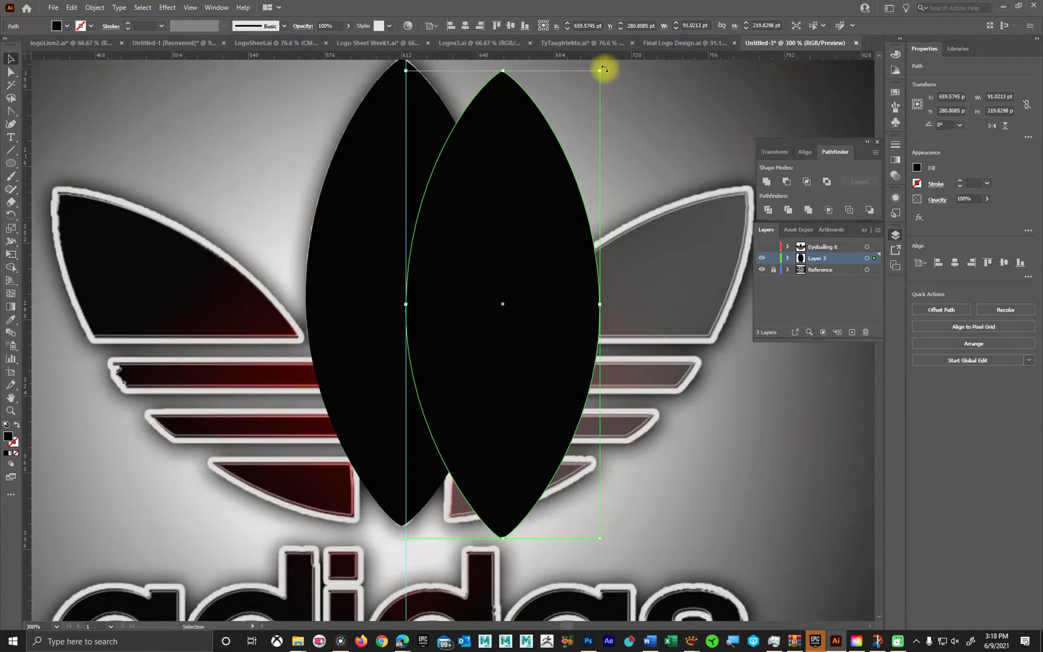
{"action": "left_click_drag", "start_coordinate": [605, 70], "coordinate": [692, 200]}
{"action": "left_click_drag", "start_coordinate": [622, 260], "coordinate": [616, 258]}
{"action": "left_click_drag", "start_coordinate": [700, 293], "coordinate": [717, 307]}
{"action": "left_click_drag", "start_coordinate": [804, 379], "coordinate": [632, 346]}
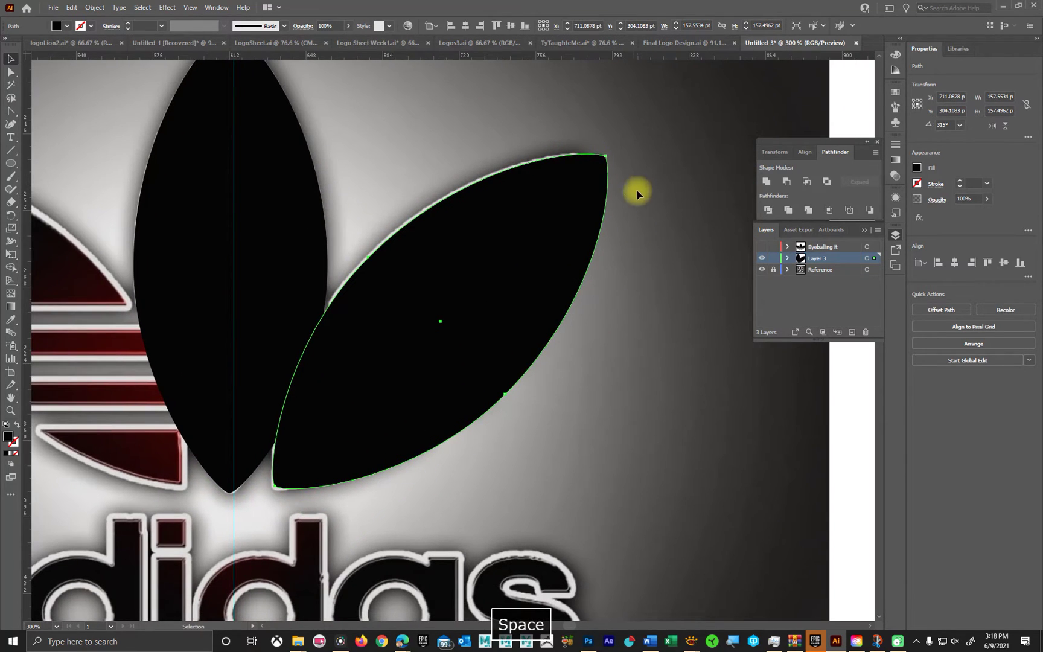
Rotate the right leaf copy slightly counterclockwise and nudge it left to cover the reference leaf's upper edge.
{"action": "mouse_move", "coordinate": [491, 271]}
{"action": "left_mouse_down"}
{"action": "mouse_move", "coordinate": [501, 260]}
{"action": "mouse_move", "coordinate": [489, 270]}
{"action": "left_mouse_up"}
{"action": "left_click", "coordinate": [619, 143]}
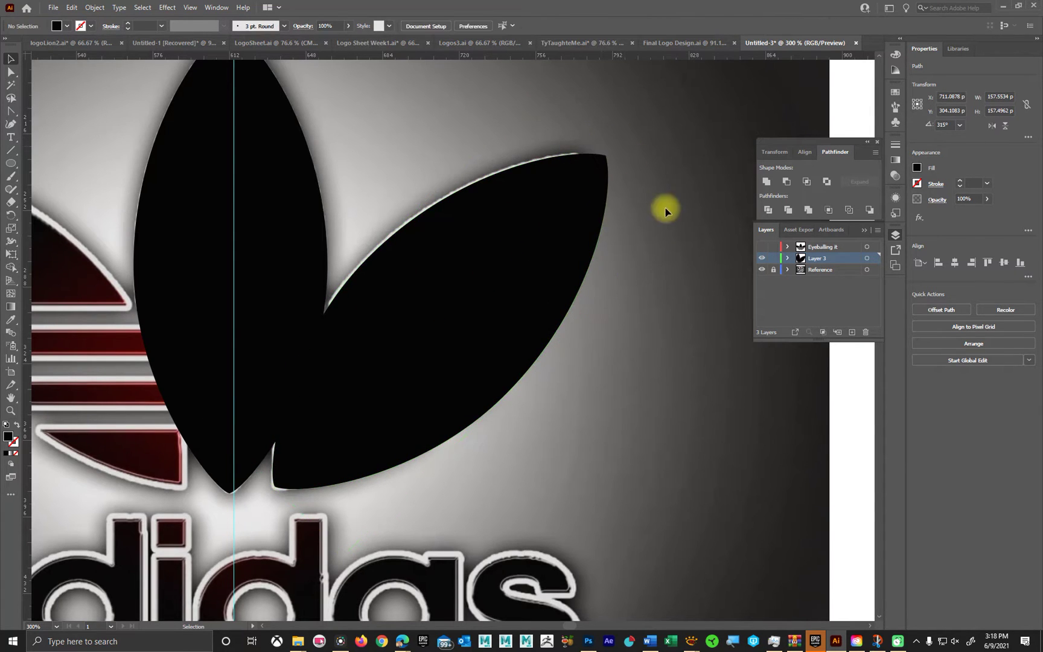
{"action": "left_click", "coordinate": [552, 198]}
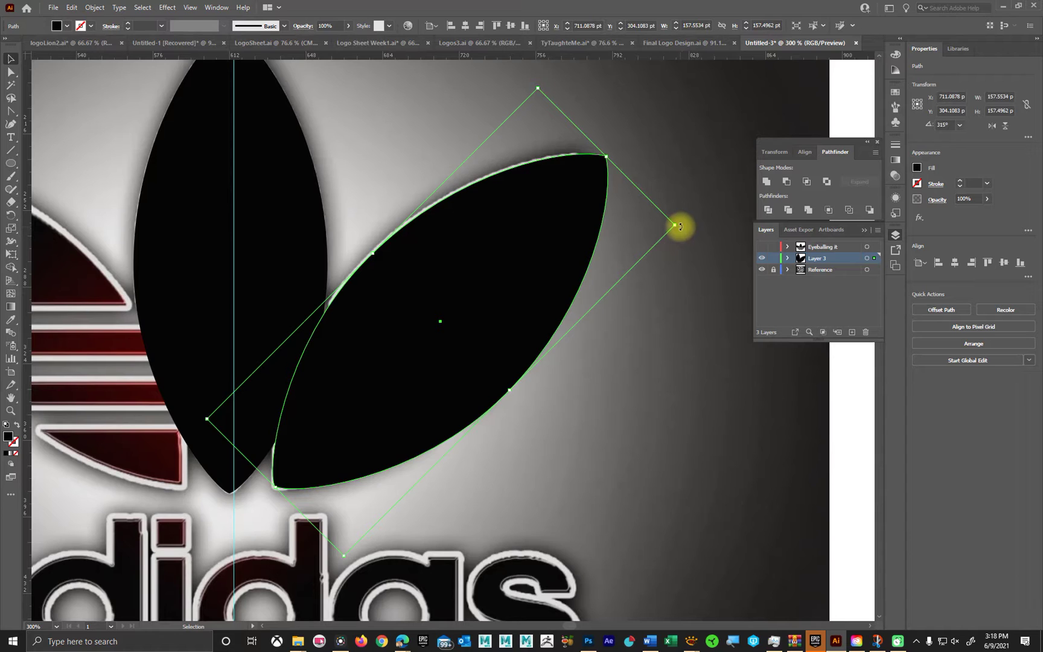
{"action": "left_click_drag", "start_coordinate": [681, 226], "coordinate": [679, 223]}
{"action": "left_click_drag", "start_coordinate": [503, 254], "coordinate": [502, 254]}
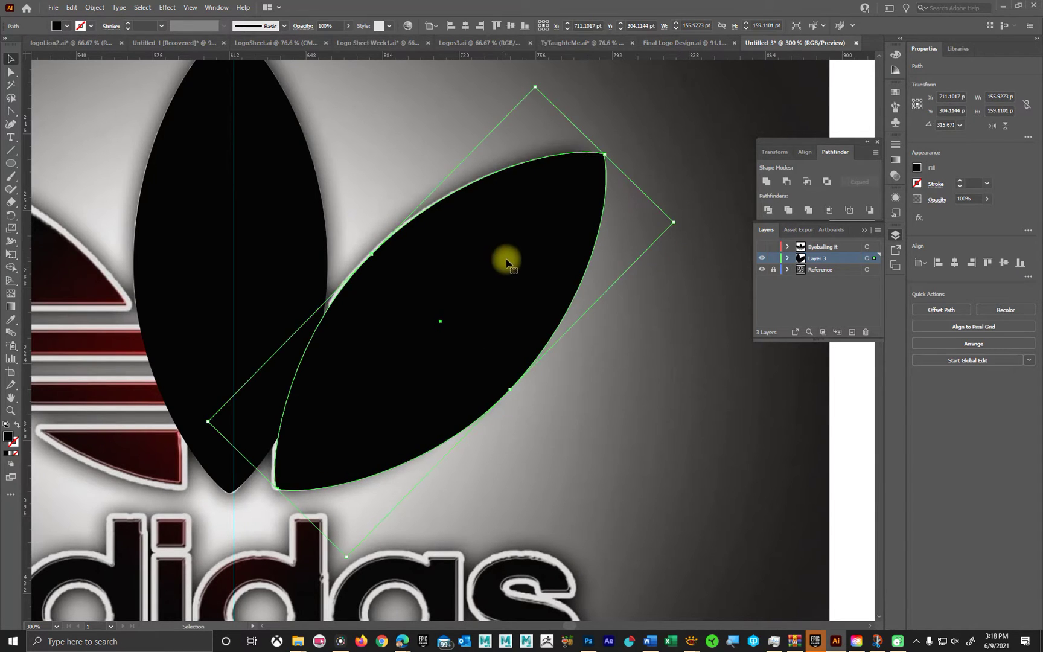
{"action": "left_click_drag", "start_coordinate": [510, 310], "coordinate": [506, 311]}
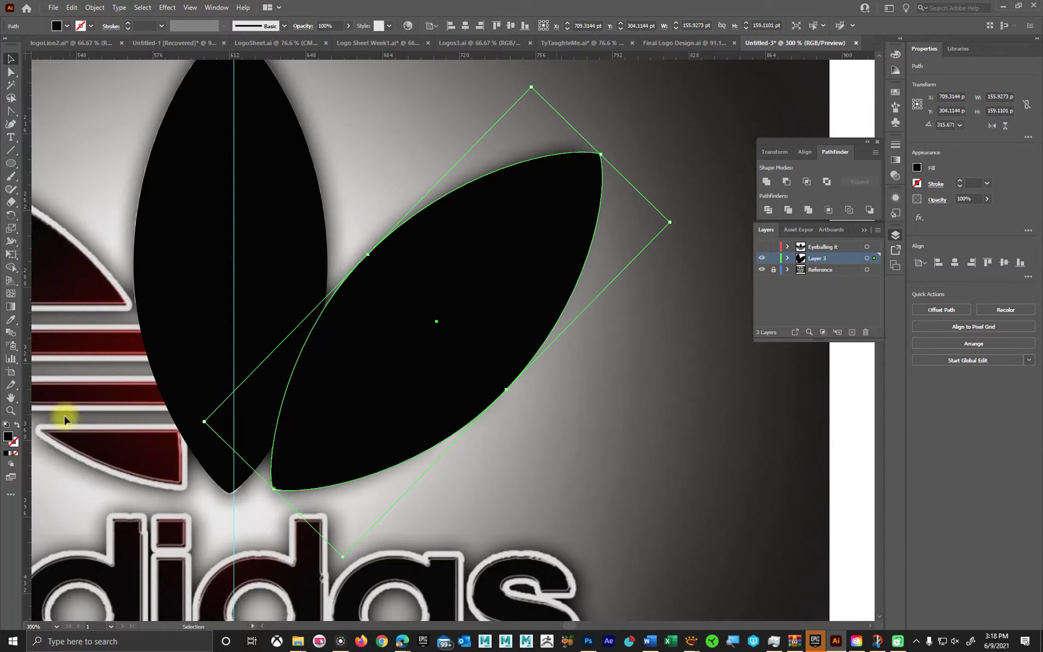
Turn the right leaf into an unfilled black outline, then resize, rotate and shift it to match the reference's right leaf.
{"action": "left_click", "coordinate": [17, 428]}
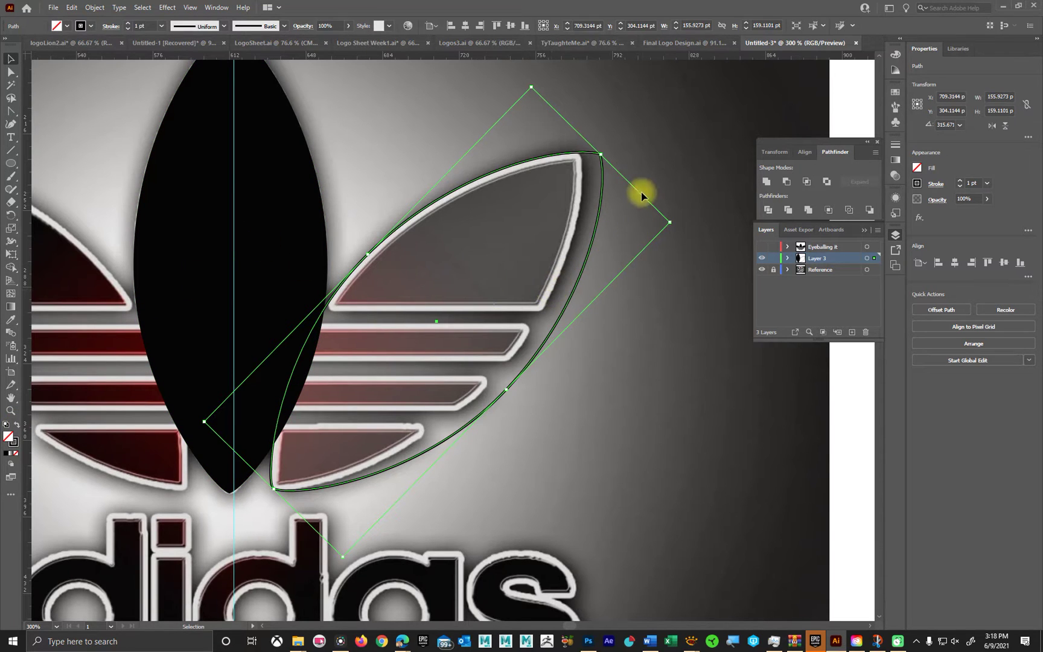
{"action": "mouse_move", "coordinate": [670, 224]}
{"action": "left_mouse_down"}
{"action": "mouse_move", "coordinate": [640, 227]}
{"action": "mouse_move", "coordinate": [646, 217]}
{"action": "left_mouse_up"}
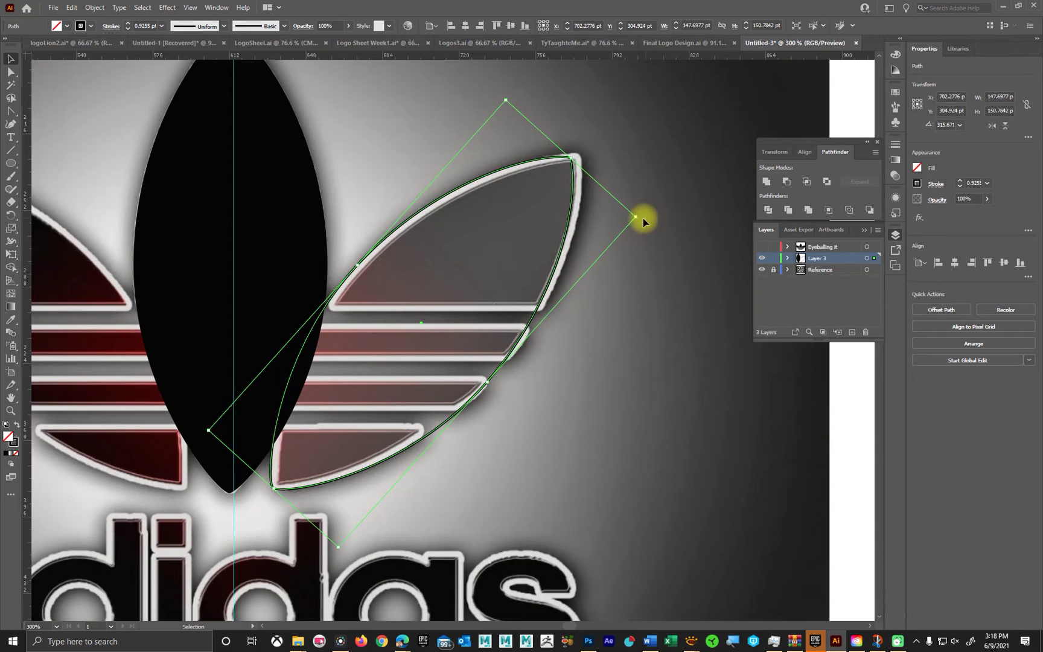
{"action": "left_click", "coordinate": [544, 237]}
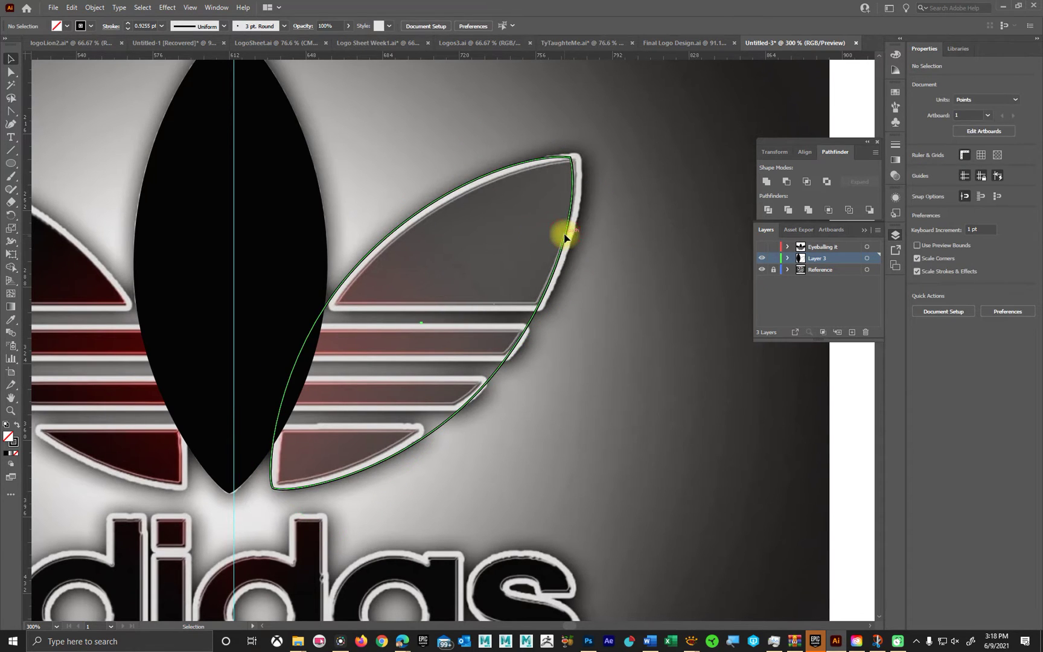
{"action": "left_click_drag", "start_coordinate": [564, 238], "coordinate": [572, 232]}
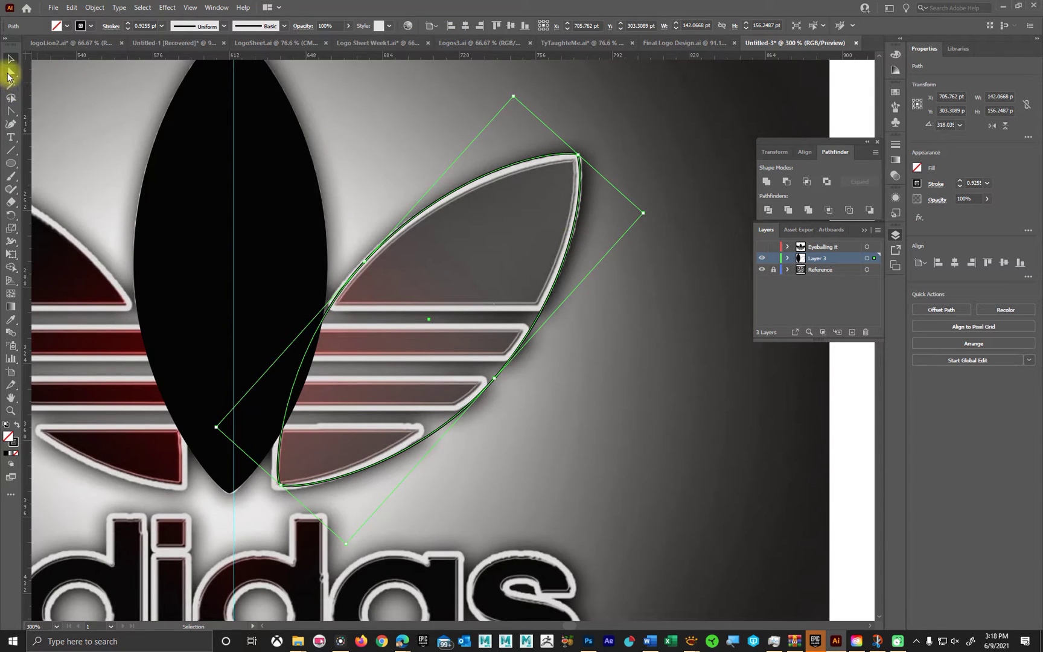
Move the right leaf's lower tip, upper-left side and outer tip anchor points individually onto the reference leaf's outer edge.
{"action": "left_click", "coordinate": [10, 73]}
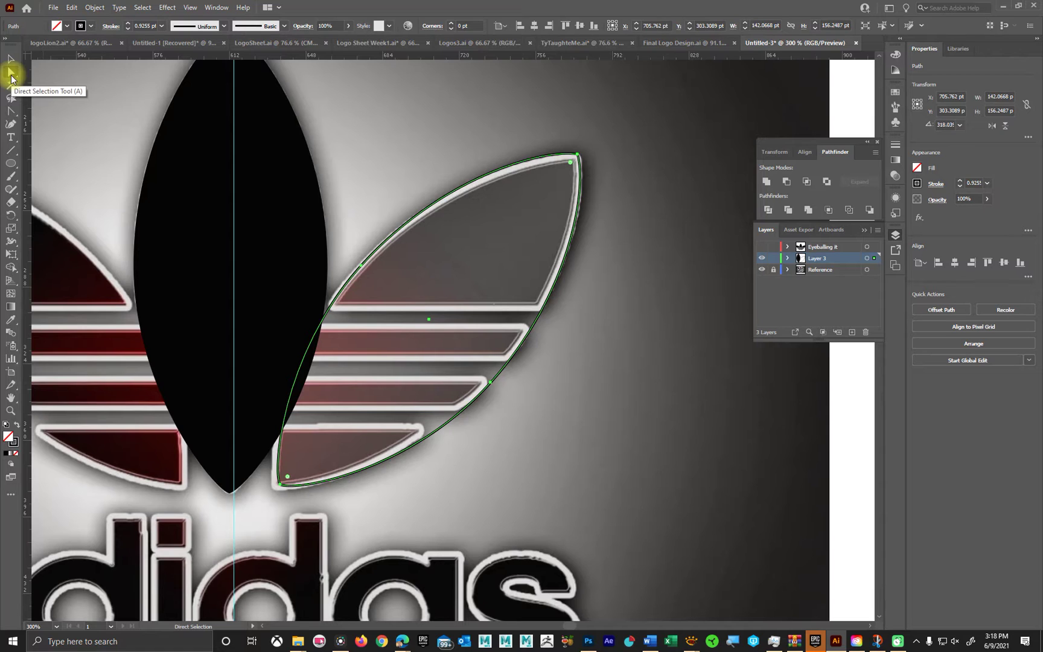
{"action": "left_click", "coordinate": [326, 504]}
{"action": "left_click", "coordinate": [279, 487]}
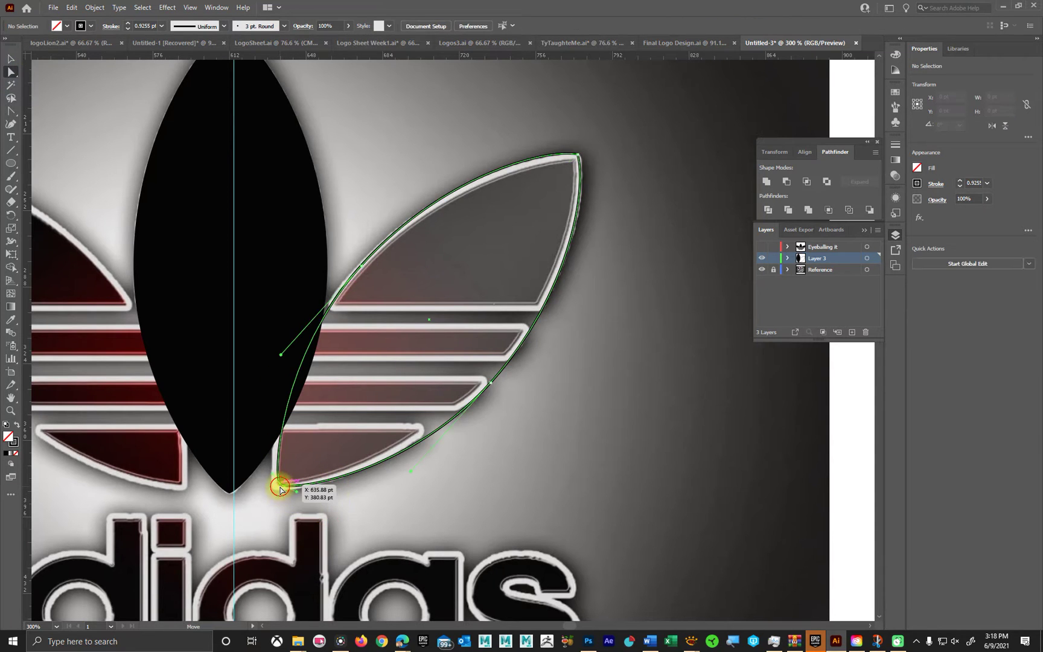
{"action": "left_click_drag", "start_coordinate": [280, 488], "coordinate": [274, 496]}
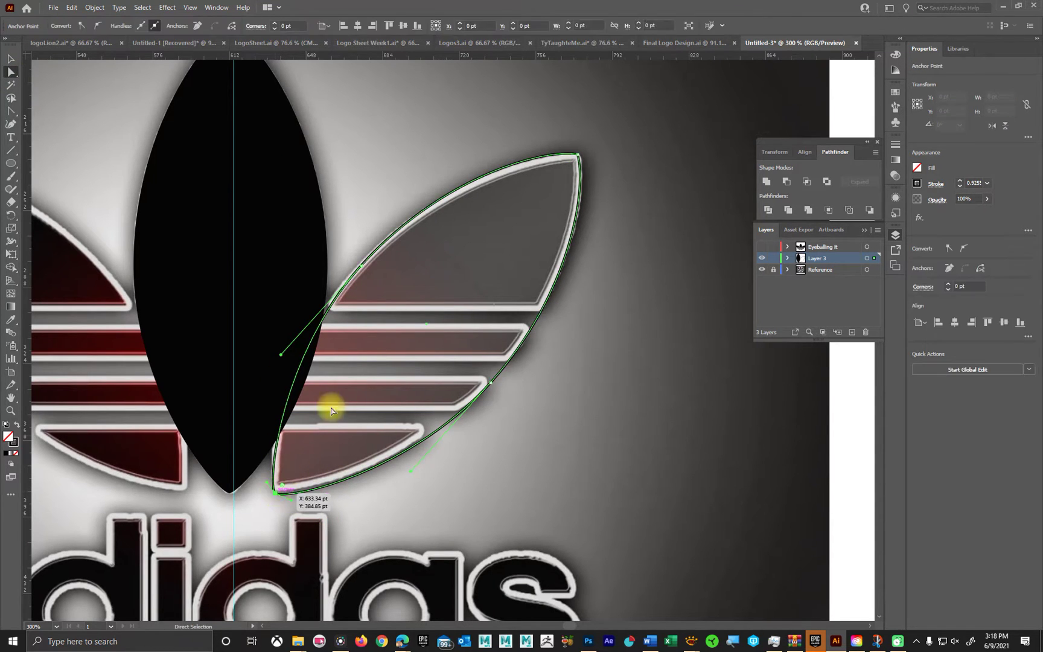
{"action": "left_click_drag", "start_coordinate": [360, 268], "coordinate": [357, 268]}
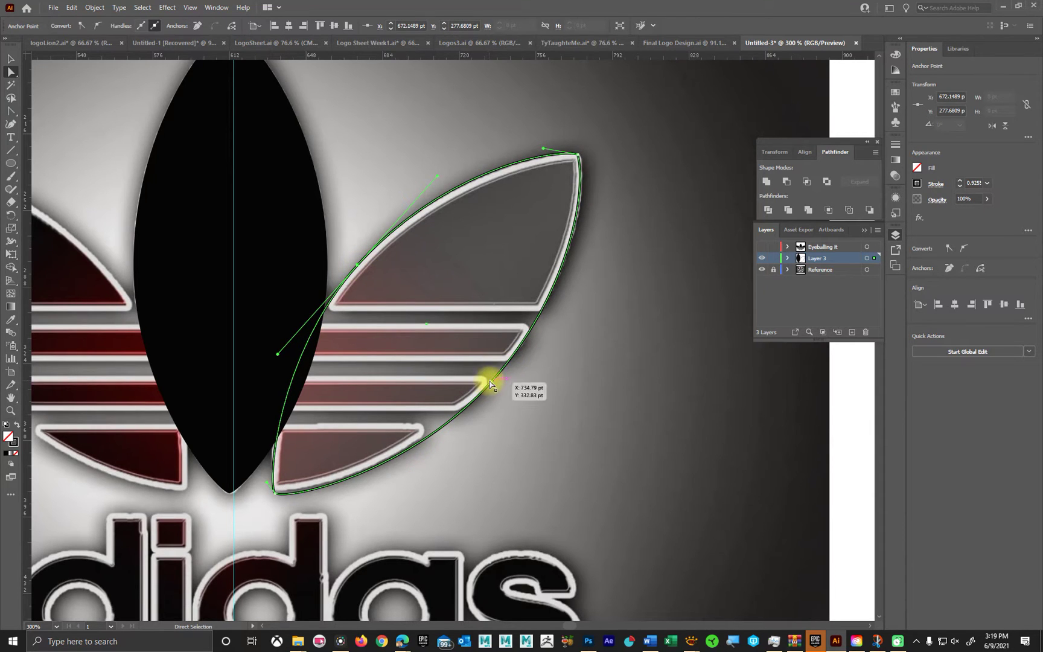
{"action": "left_click", "coordinate": [578, 155]}
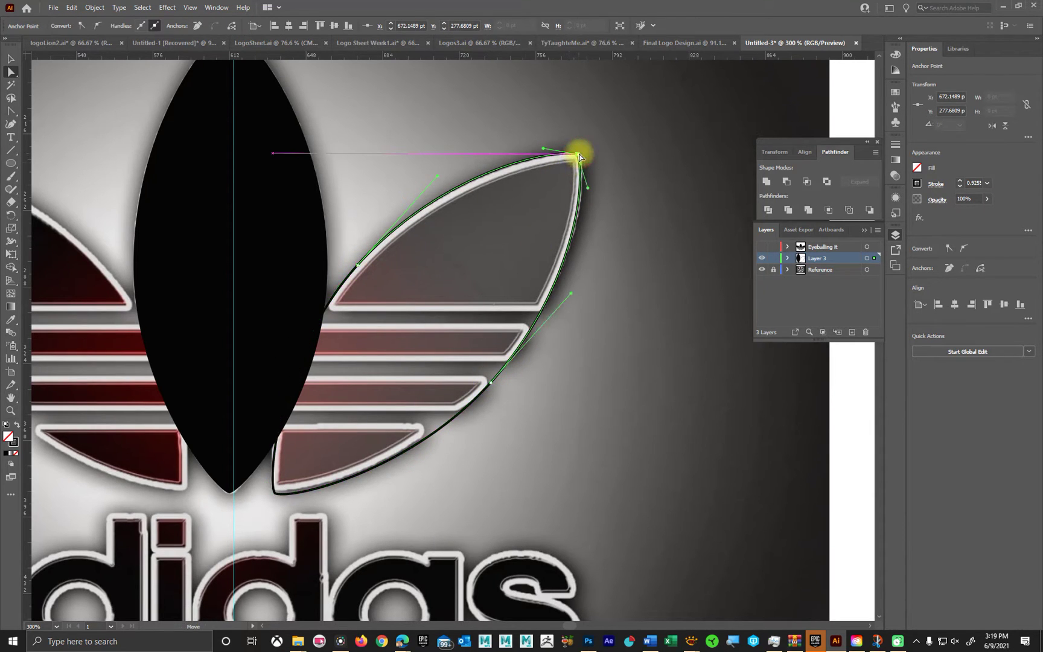
{"action": "left_click_drag", "start_coordinate": [579, 156], "coordinate": [581, 154]}
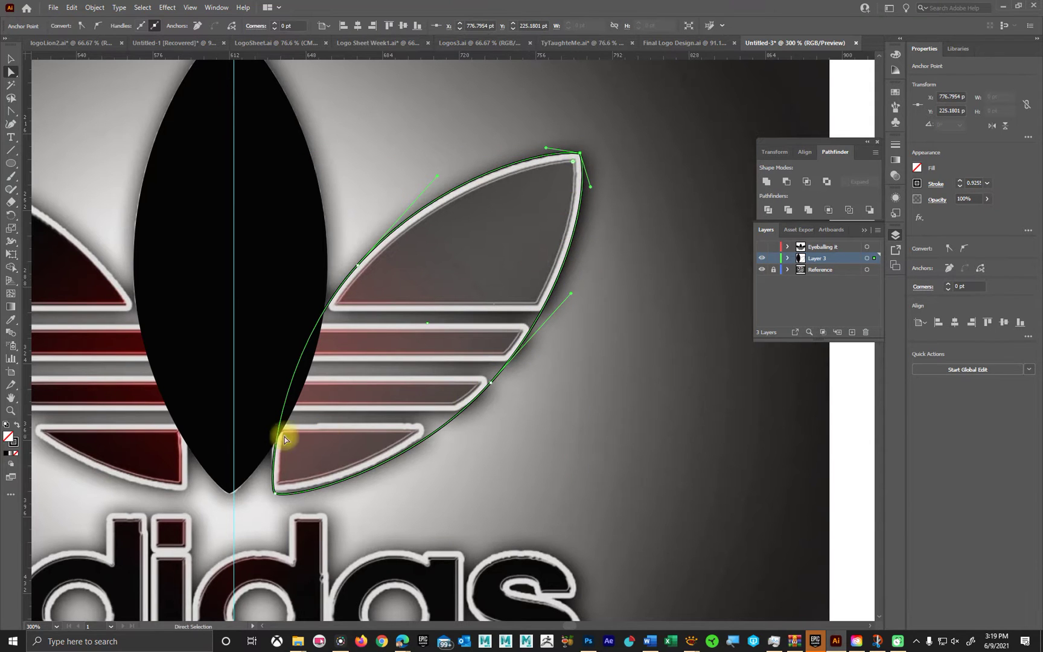
Swap the middle leaf's fill and stroke so it shows as a black outline with no fill.
{"action": "left_click", "coordinate": [239, 231]}
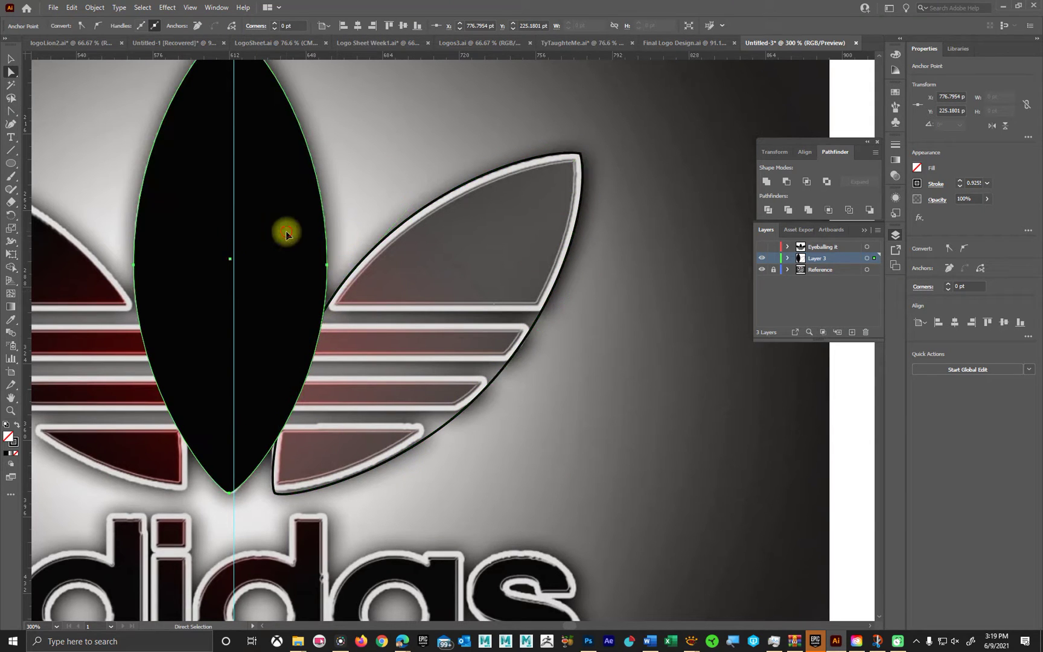
{"action": "left_click", "coordinate": [13, 442]}
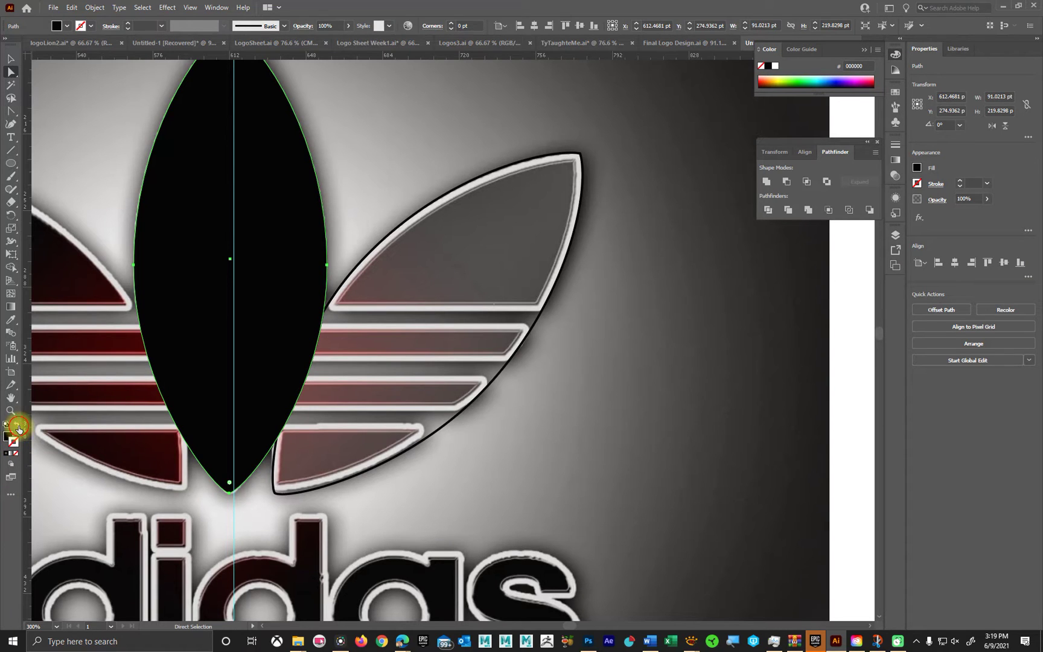
{"action": "left_click", "coordinate": [18, 428]}
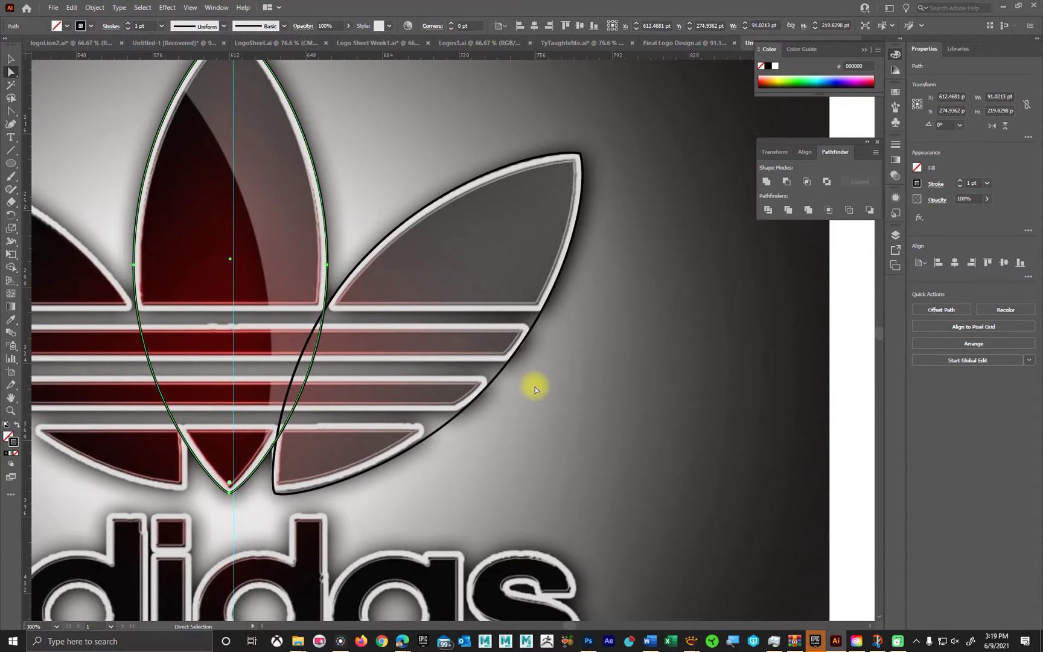
Swap the right leaf's stroke and fill so it is solid black with no outline.
{"action": "left_click", "coordinate": [415, 208]}
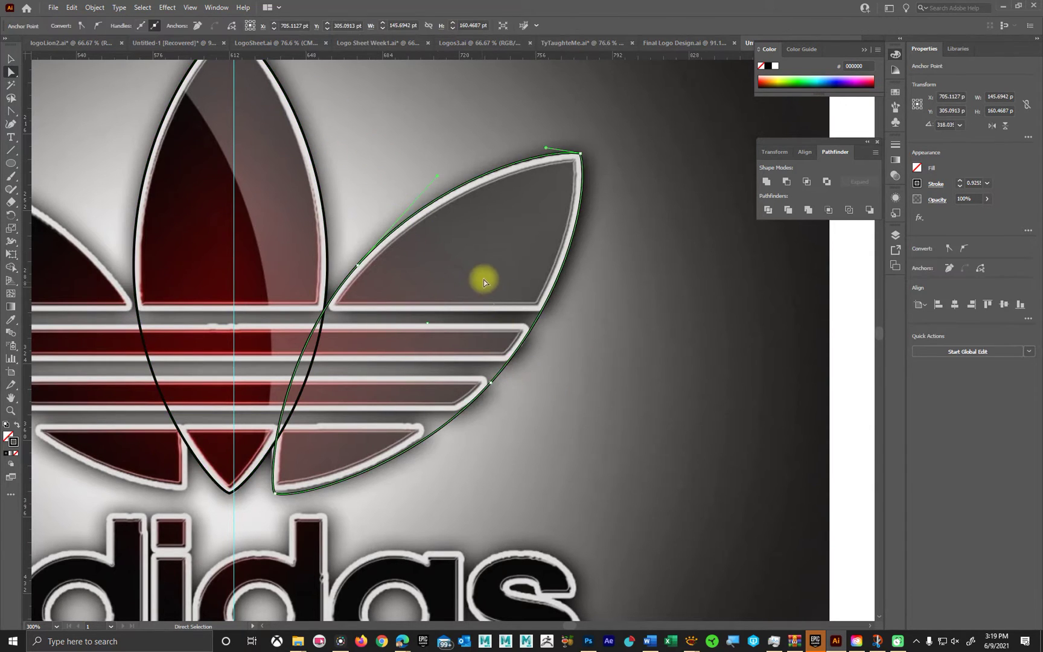
{"action": "left_click", "coordinate": [10, 59]}
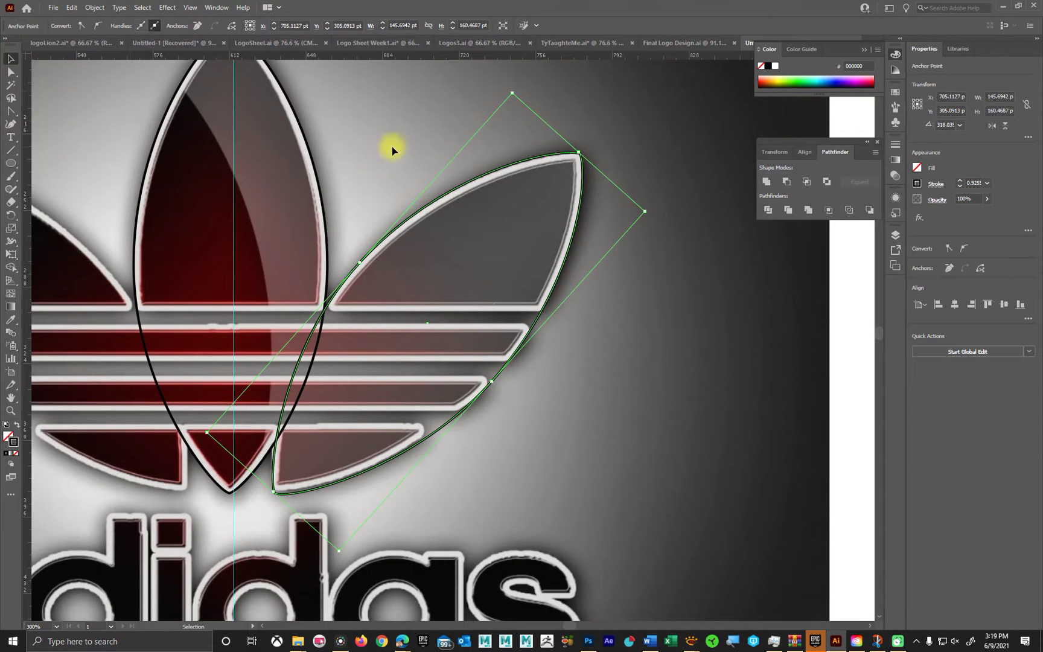
{"action": "key", "text": "space"}
{"action": "left_click_drag", "start_coordinate": [536, 413], "coordinate": [689, 419]}
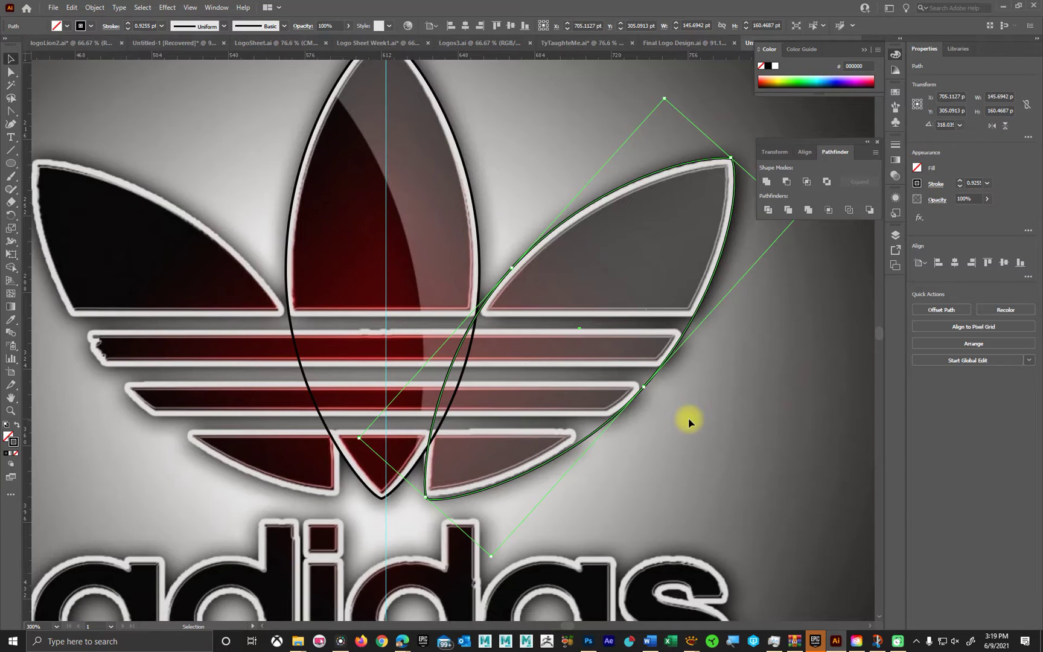
{"action": "left_click", "coordinate": [18, 426]}
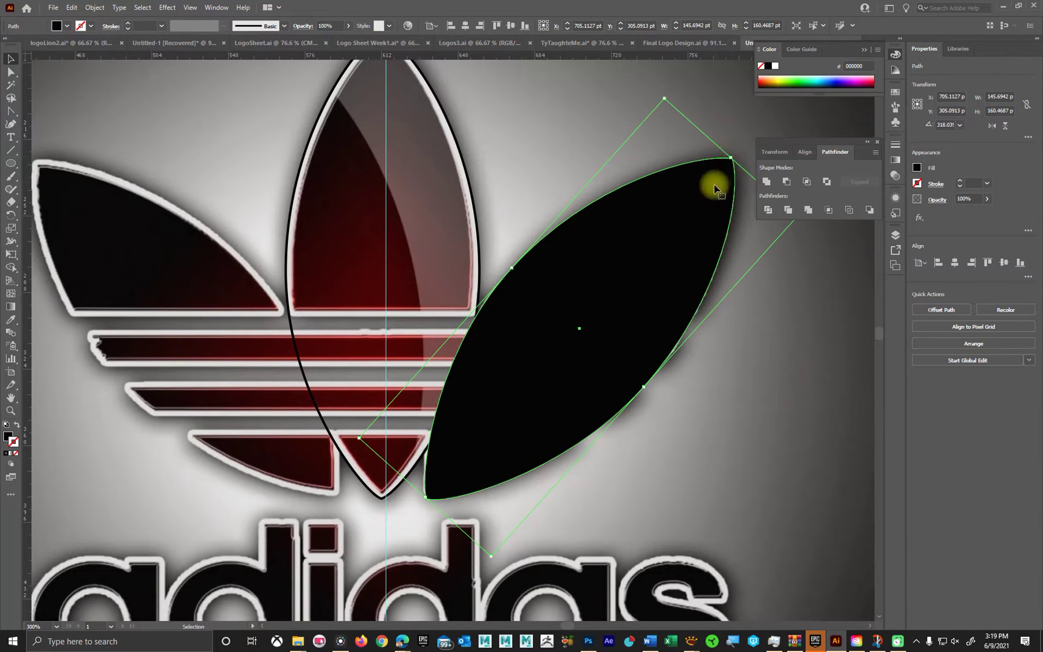
Duplicate the right leaf toward the reference's left leaf and reflect the copy across a vertical axis.
{"action": "left_click_drag", "start_coordinate": [696, 251], "coordinate": [421, 221], "text": "alt"}
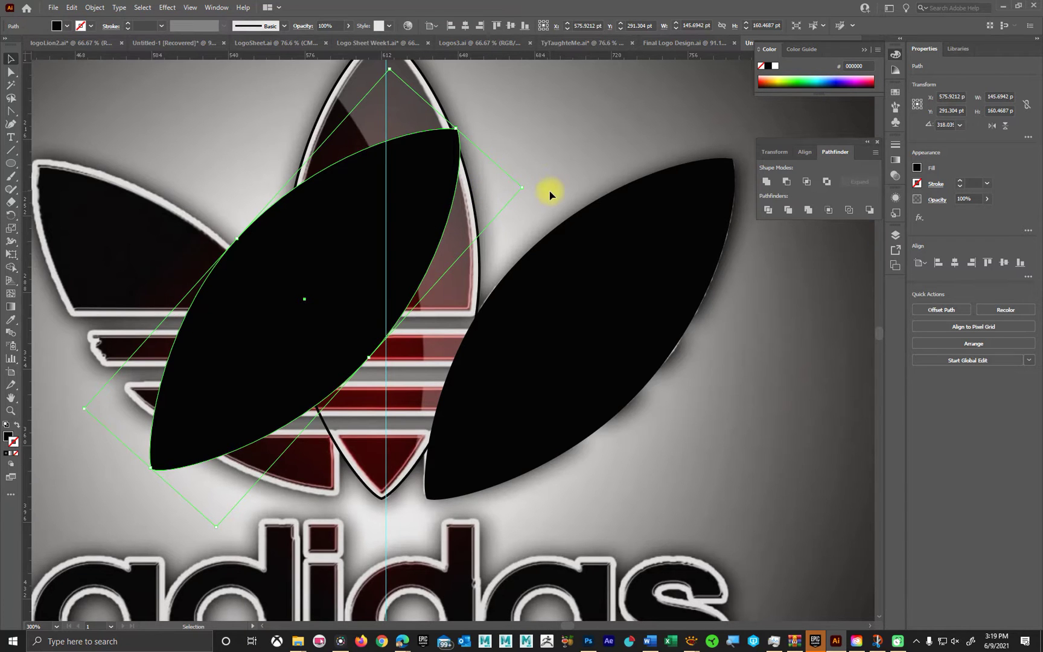
{"action": "left_click_drag", "start_coordinate": [465, 284], "coordinate": [486, 344]}
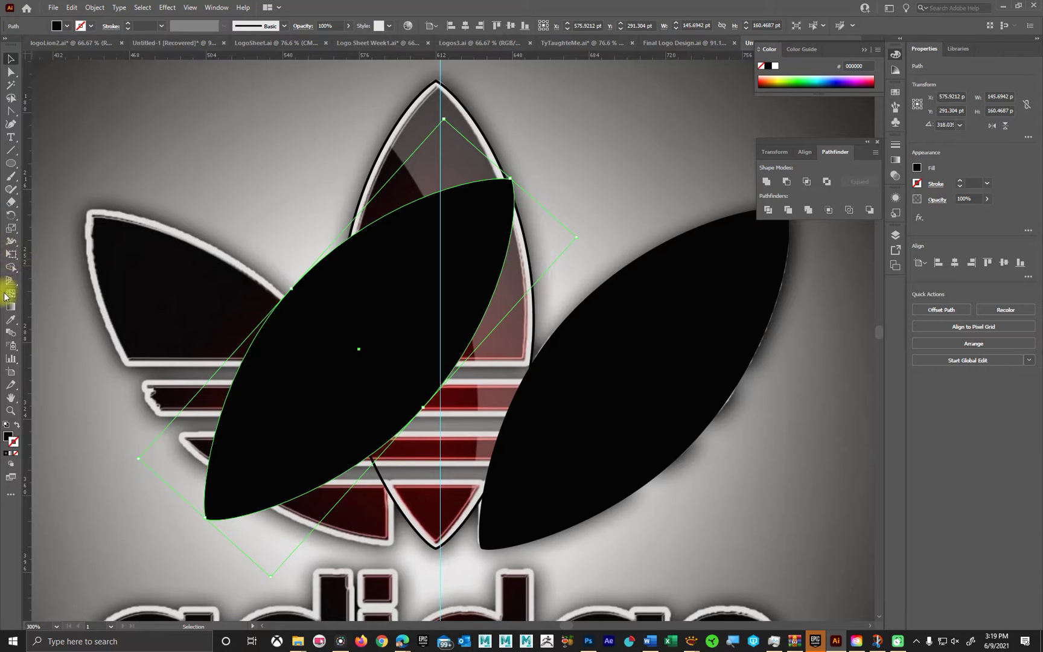
{"action": "left_click", "coordinate": [13, 216]}
{"action": "left_click", "coordinate": [14, 216]}
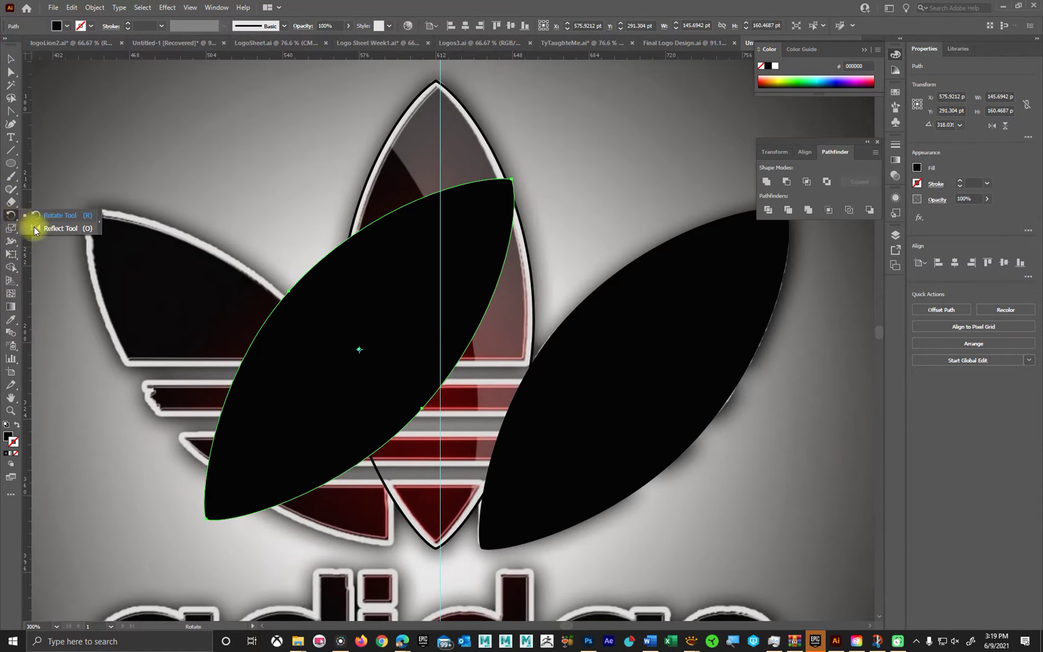
{"action": "left_click", "coordinate": [34, 230]}
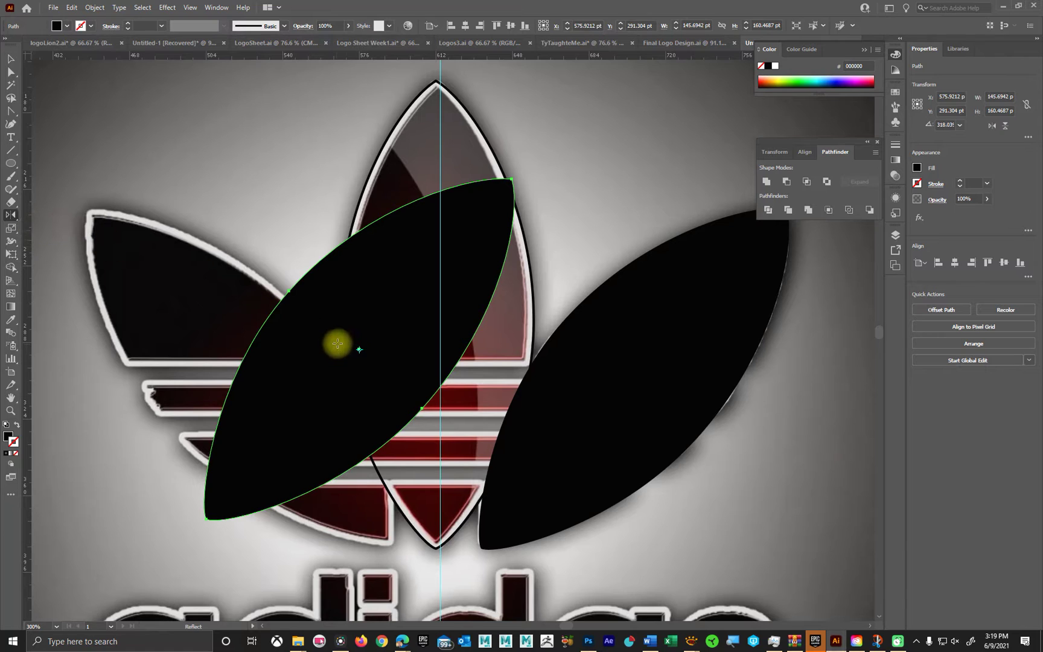
{"action": "left_click_drag", "start_coordinate": [337, 345], "coordinate": [446, 355]}
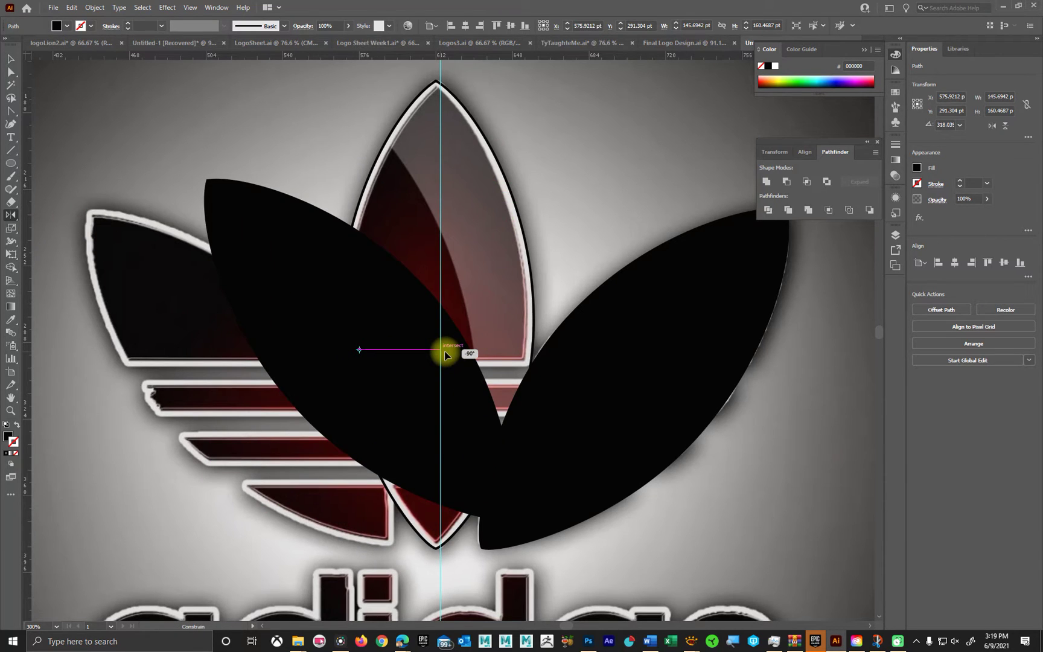
{"action": "left_click_drag", "start_coordinate": [445, 355], "coordinate": [445, 351]}
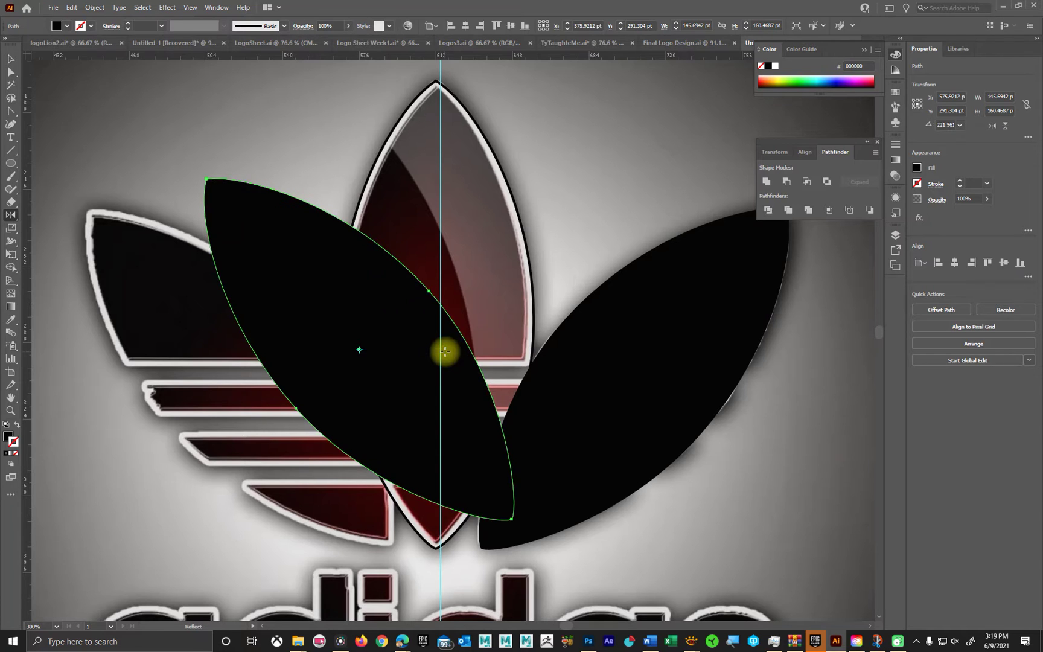
Move the mirrored leaf over the reference's left leaf and swap its fill to a black outline.
{"action": "left_click", "coordinate": [10, 59]}
{"action": "left_click_drag", "start_coordinate": [368, 311], "coordinate": [253, 343]}
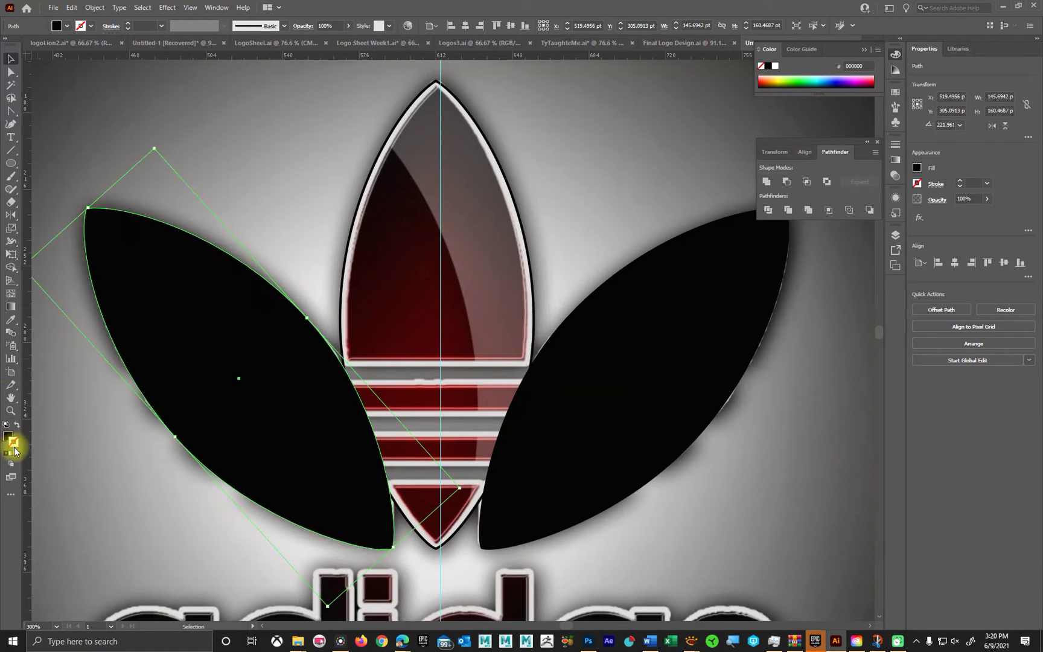
{"action": "left_click", "coordinate": [18, 427]}
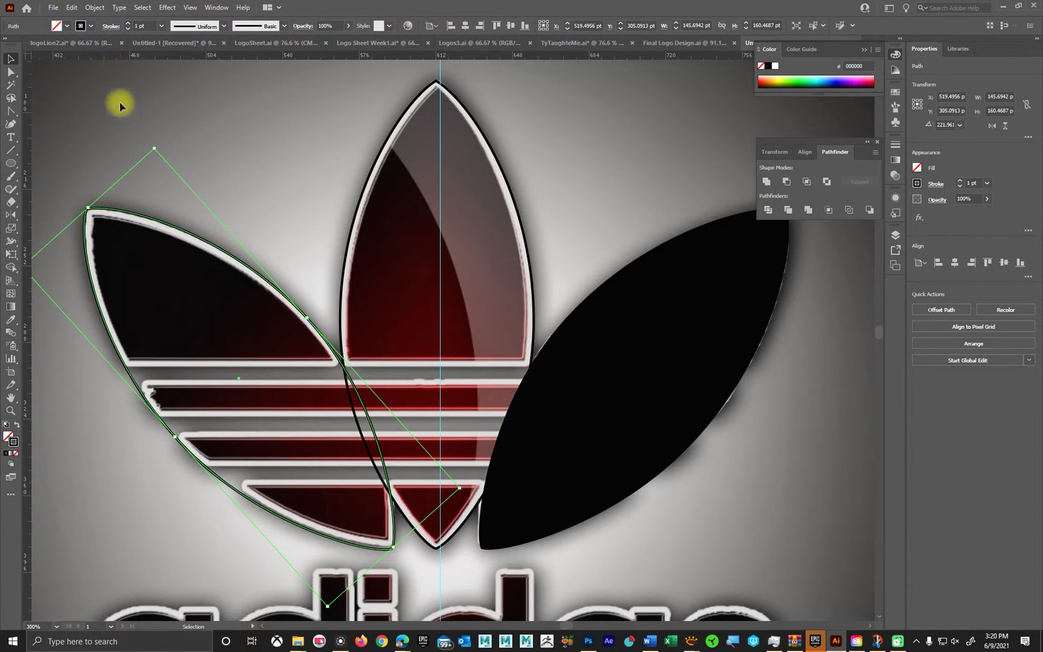
Give the left and middle leaves together a solid black fill with no stroke.
{"action": "left_click", "coordinate": [391, 320], "text": "shift"}
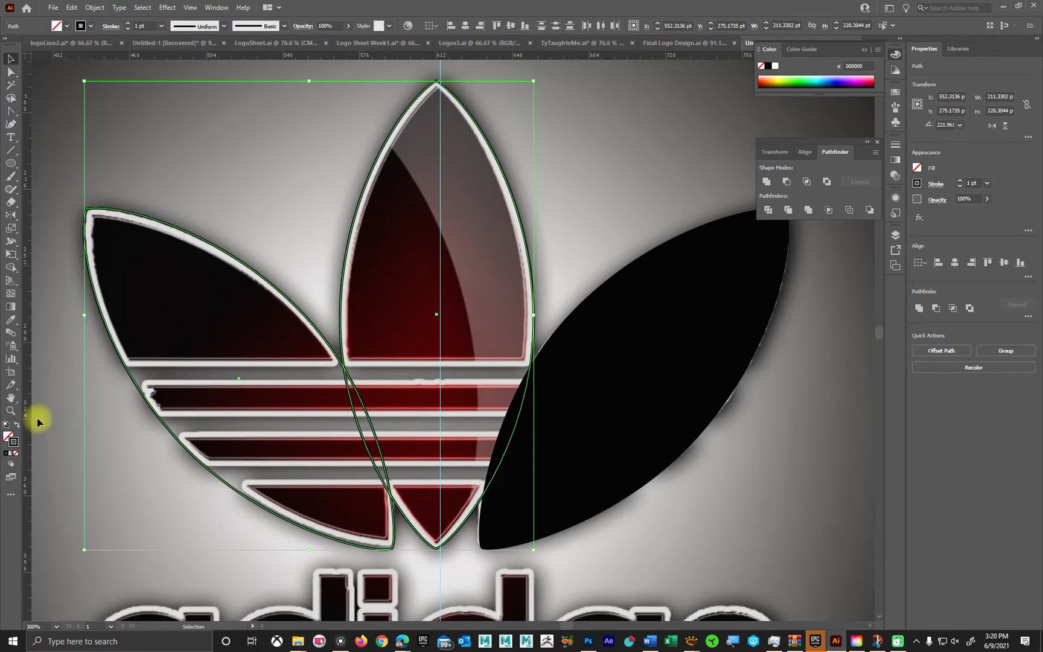
{"action": "left_click", "coordinate": [16, 426]}
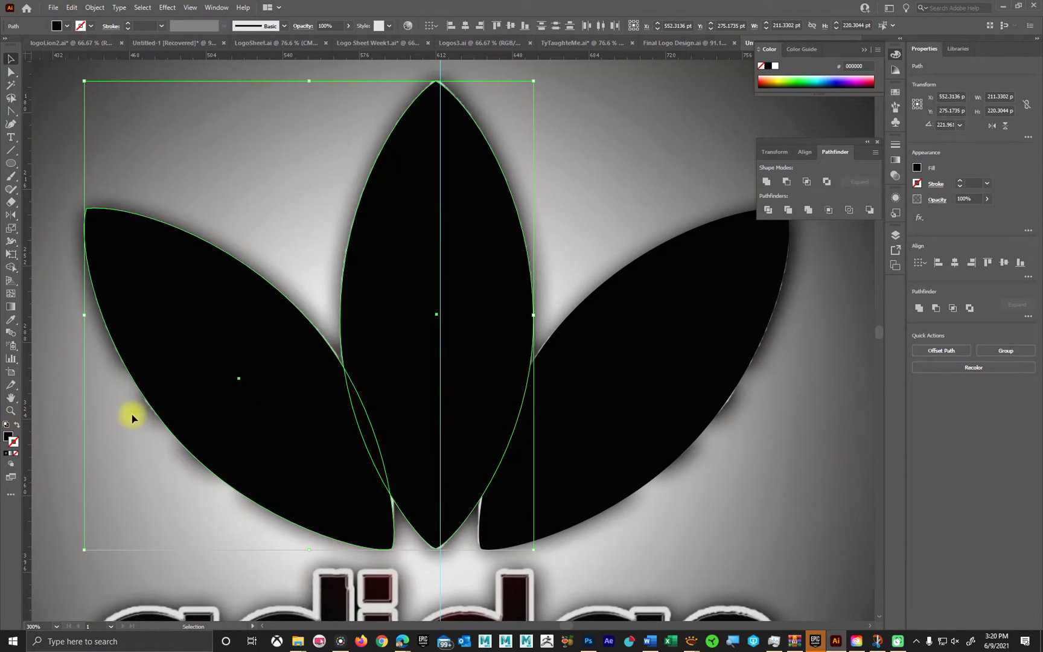
Unite the three leaves into one shape and swap its black fill to a 1 pt black outline with no fill.
{"action": "scroll", "coordinate": [289, 396], "scroll_direction": "down", "scroll_amount": 2}
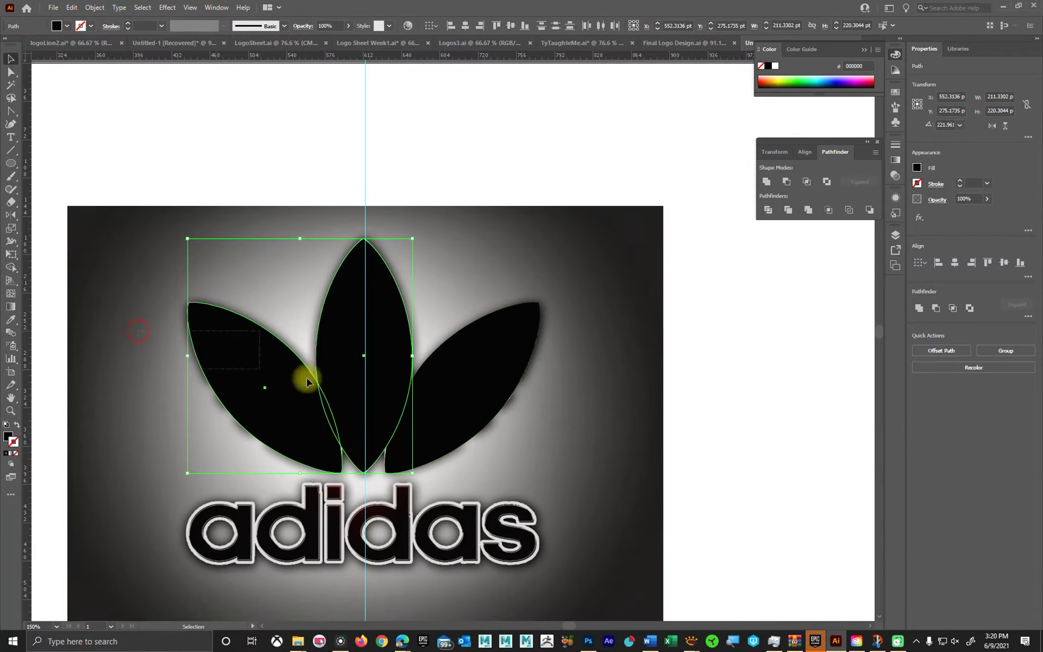
{"action": "key", "text": "ctrl+a"}
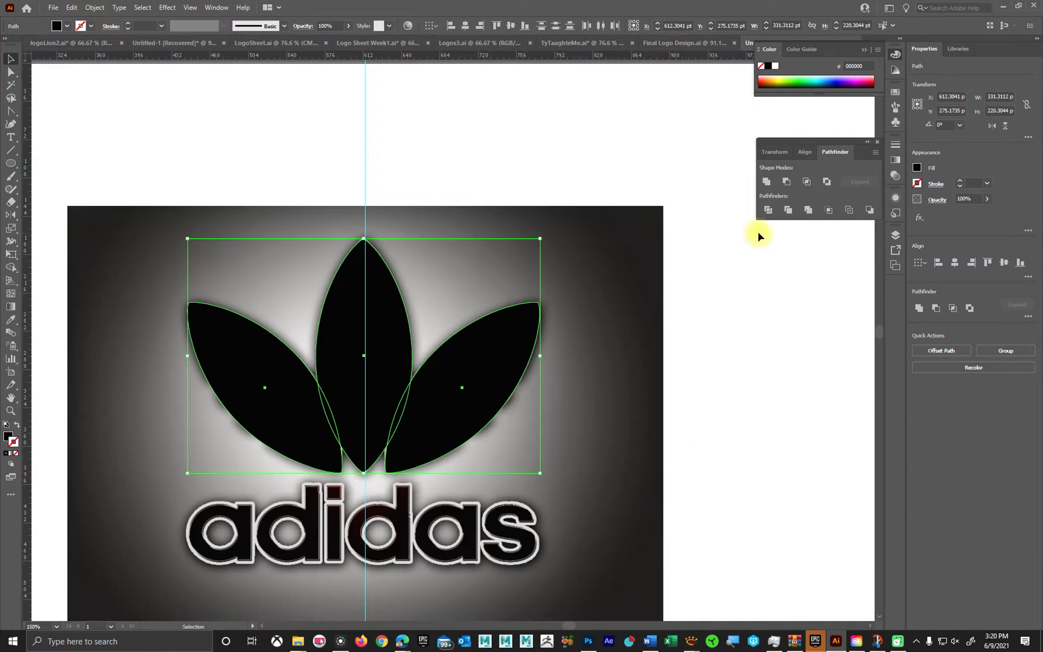
{"action": "left_click", "coordinate": [766, 181]}
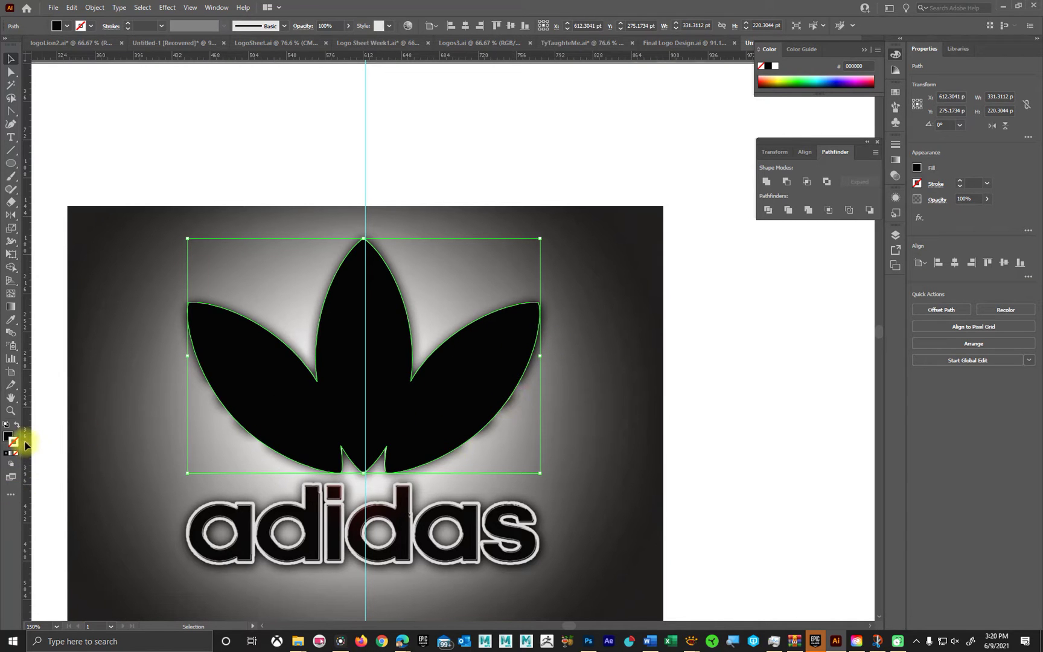
{"action": "left_click", "coordinate": [17, 425]}
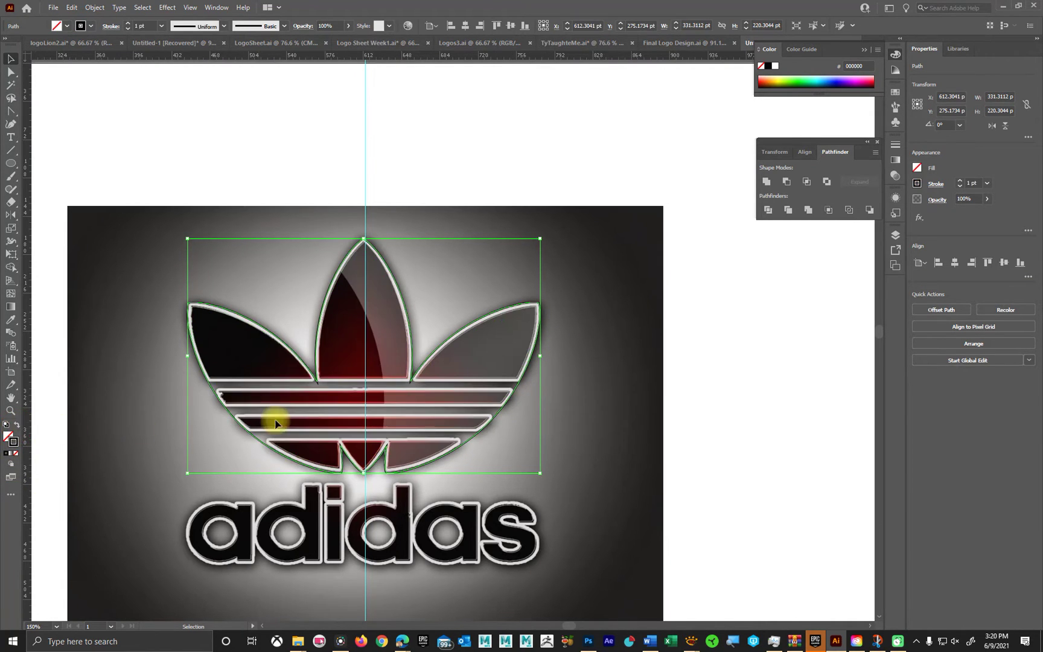
Draw three thin horizontal rectangles over the reference's stripe gaps, about 316, 292 and 262 pt wide and 6 pt high, extending past the leaf outline.
{"action": "scroll", "coordinate": [268, 413], "scroll_direction": "up", "scroll_amount": 3}
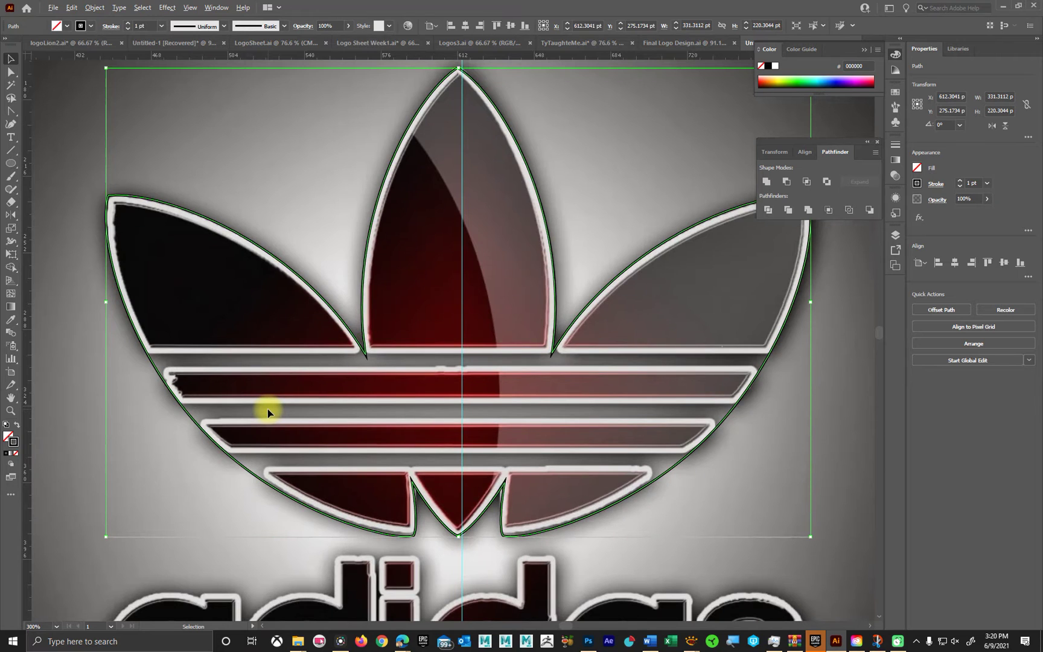
{"action": "scroll", "coordinate": [268, 408], "scroll_direction": "up", "scroll_amount": 1}
{"action": "scroll", "coordinate": [267, 408], "scroll_direction": "down", "scroll_amount": 1}
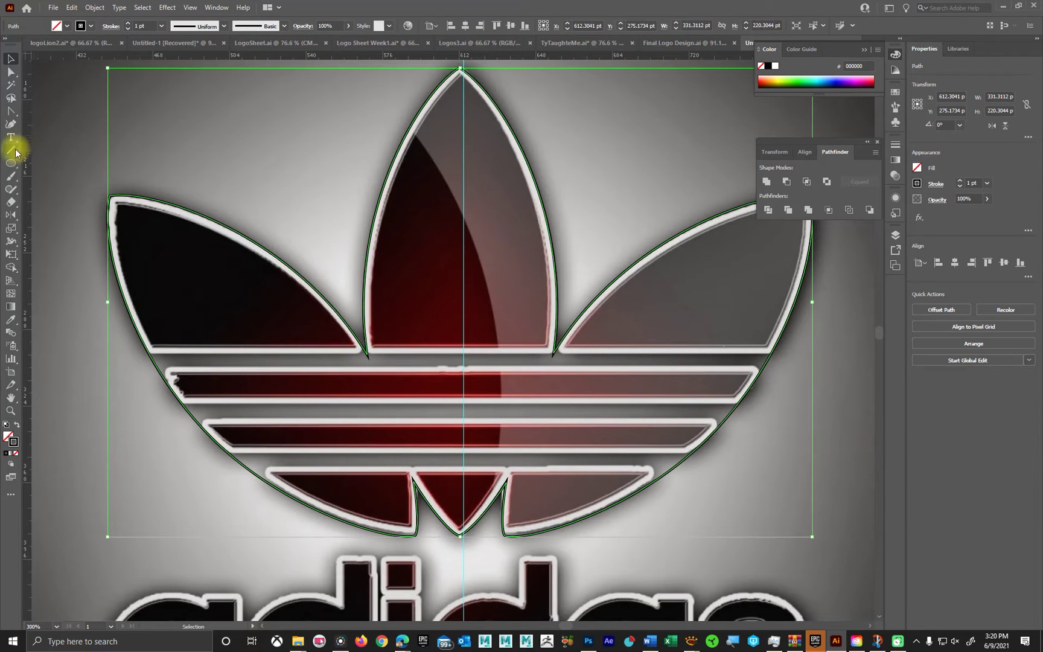
{"action": "left_click_drag", "start_coordinate": [11, 163], "coordinate": [46, 163]}
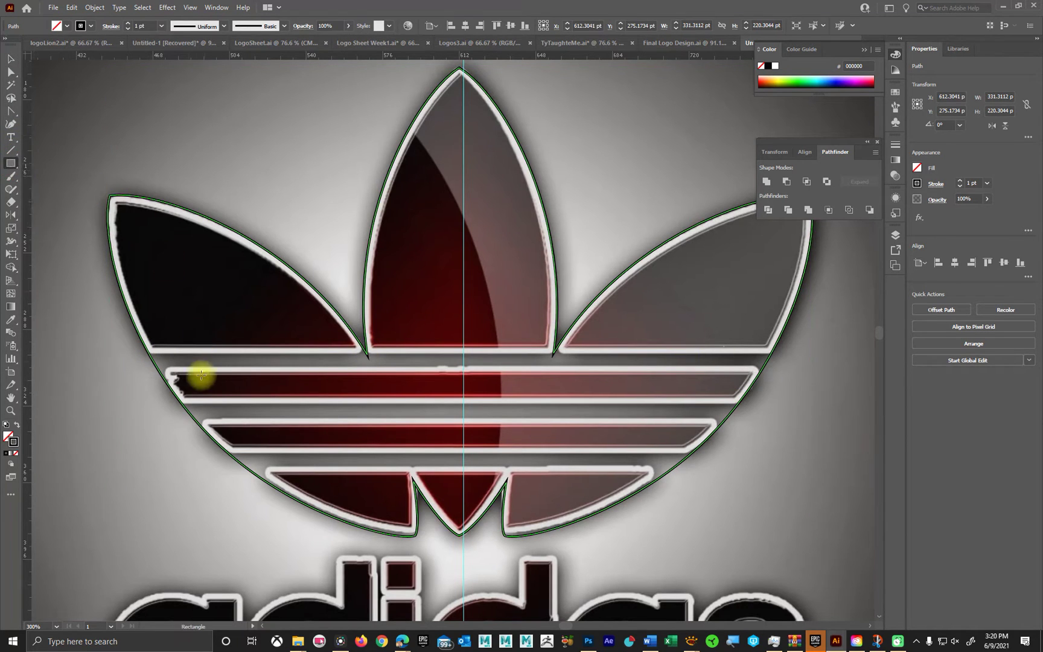
{"action": "left_click_drag", "start_coordinate": [127, 353], "coordinate": [798, 367]}
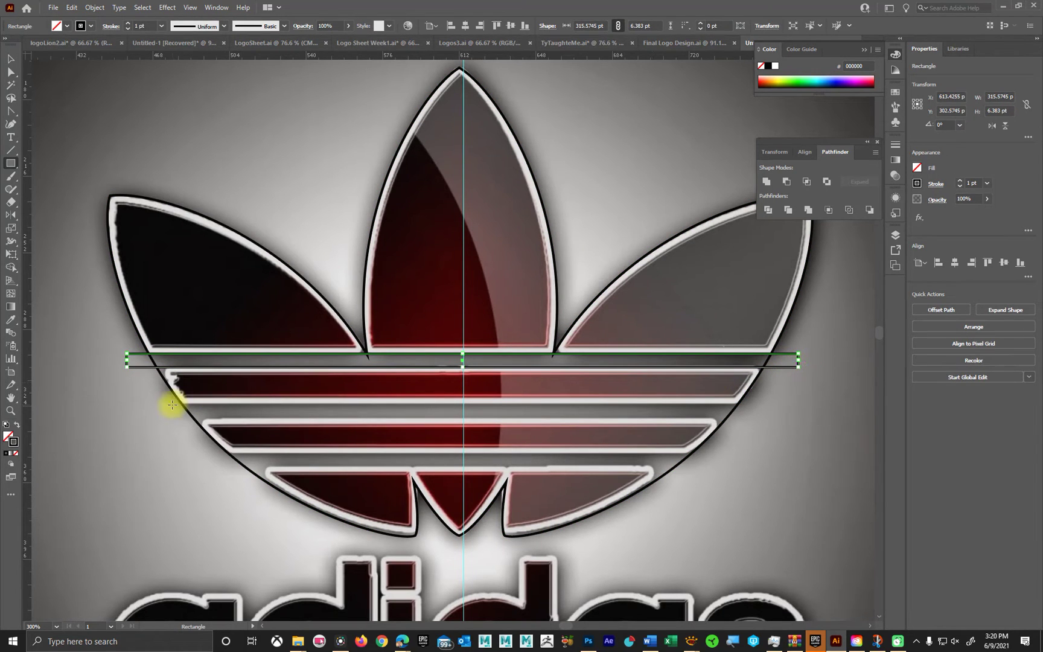
{"action": "left_click_drag", "start_coordinate": [164, 405], "coordinate": [786, 418]}
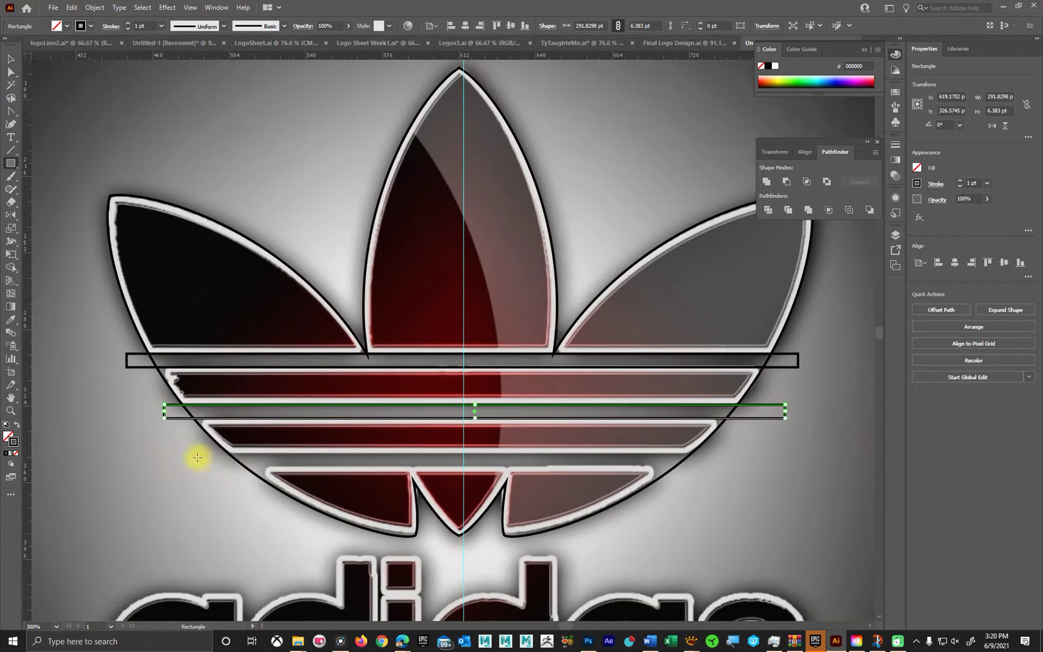
{"action": "left_click_drag", "start_coordinate": [196, 457], "coordinate": [754, 469]}
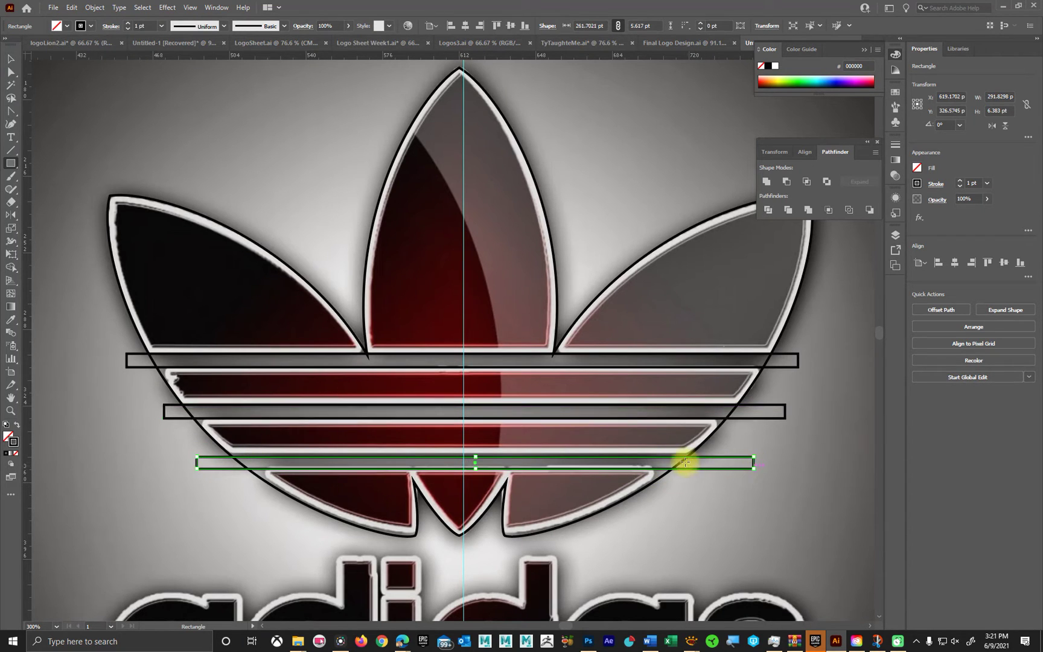
Move the lowest rectangle slightly up and to the left to line up with the reference's bottom stripe gap.
{"action": "key", "text": "v"}
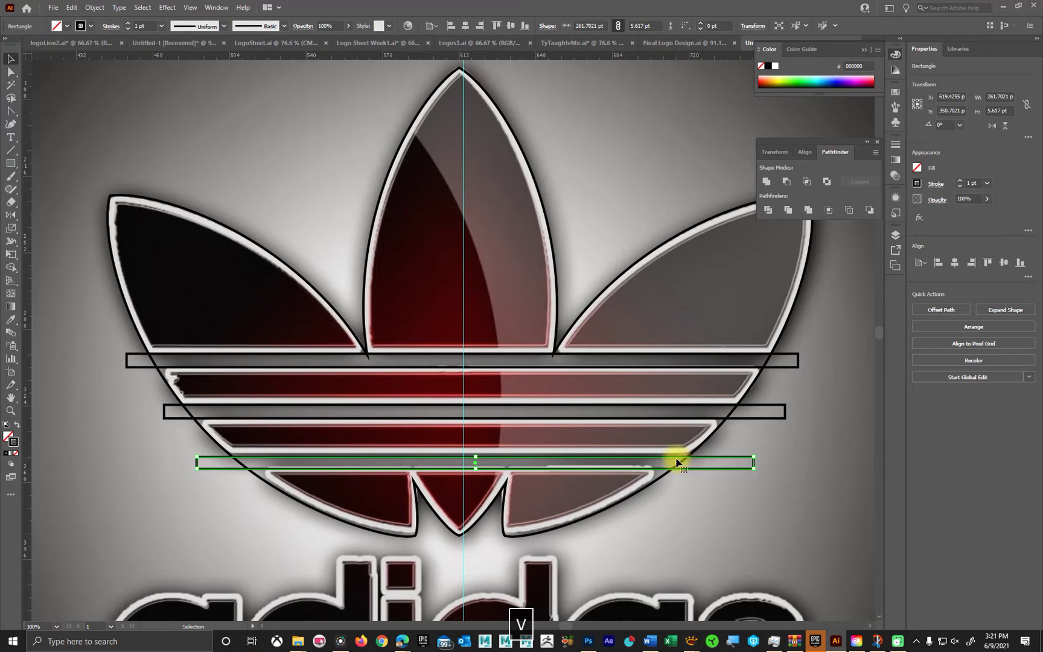
{"action": "left_click_drag", "start_coordinate": [676, 462], "coordinate": [670, 458]}
{"action": "left_click", "coordinate": [753, 508]}
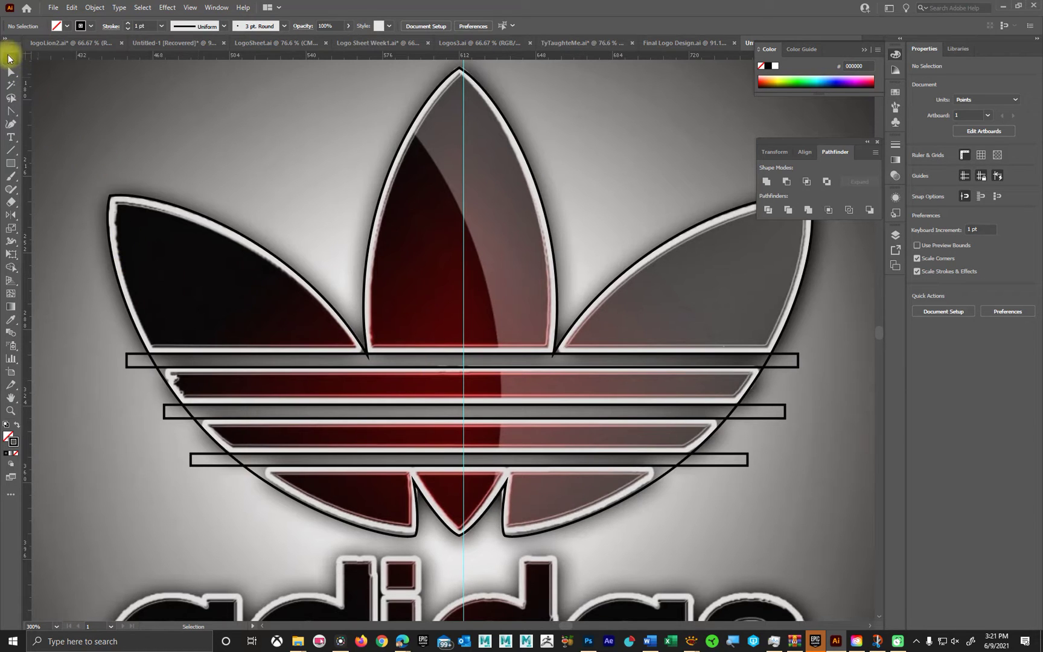
Select only the three stripe rectangles and combine them into one object with the Pathfinder Unite operation.
{"action": "left_click_drag", "start_coordinate": [130, 106], "coordinate": [799, 524]}
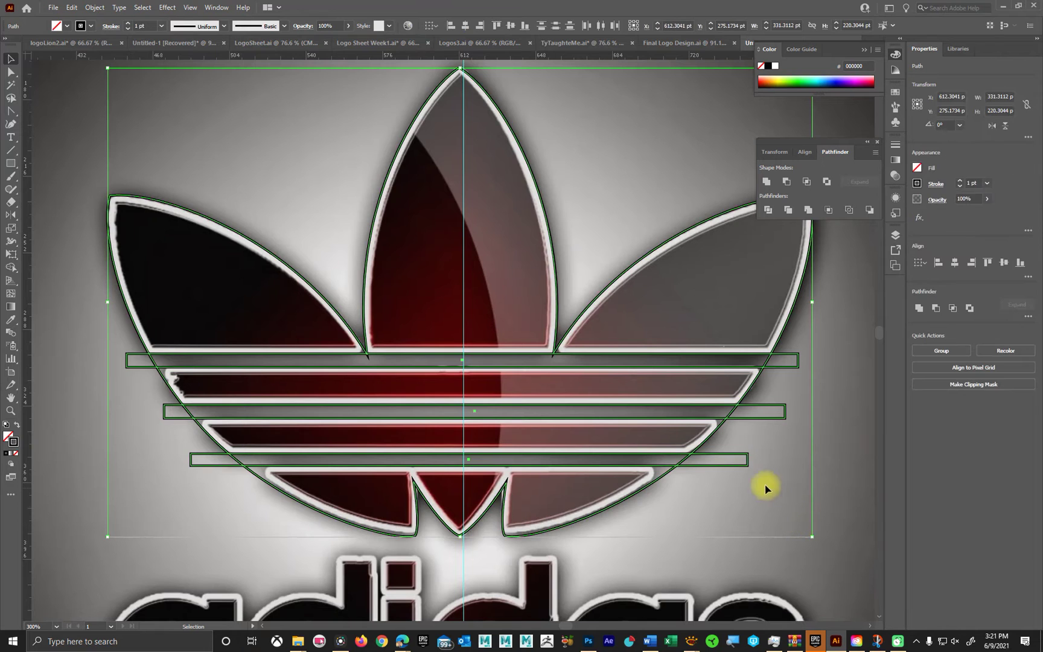
{"action": "left_click", "coordinate": [294, 187]}
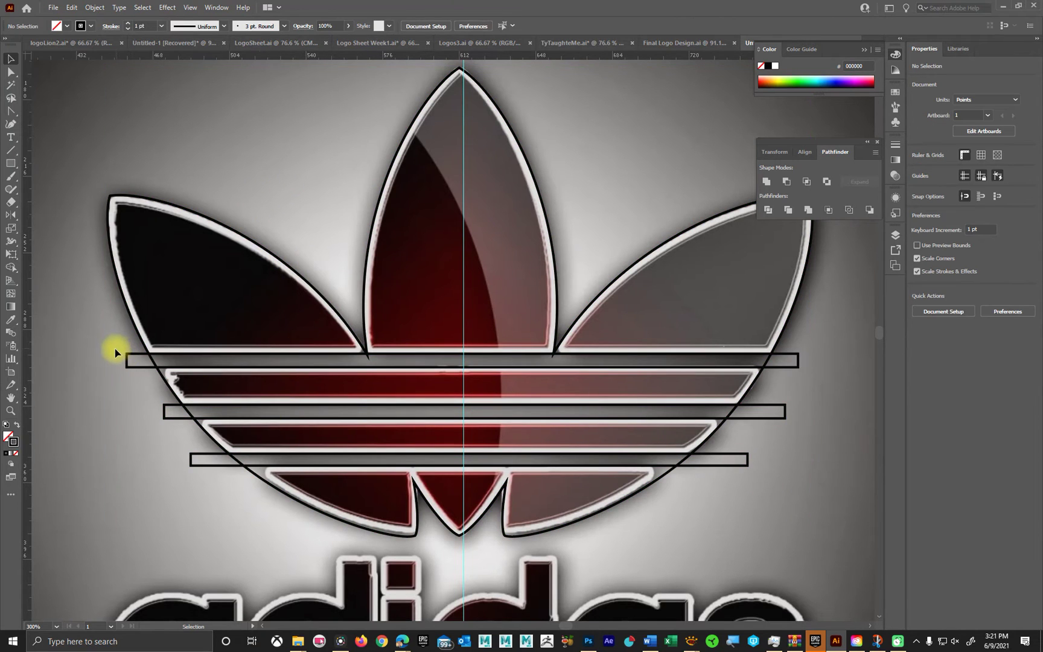
{"action": "left_click_drag", "start_coordinate": [110, 354], "coordinate": [145, 399]}
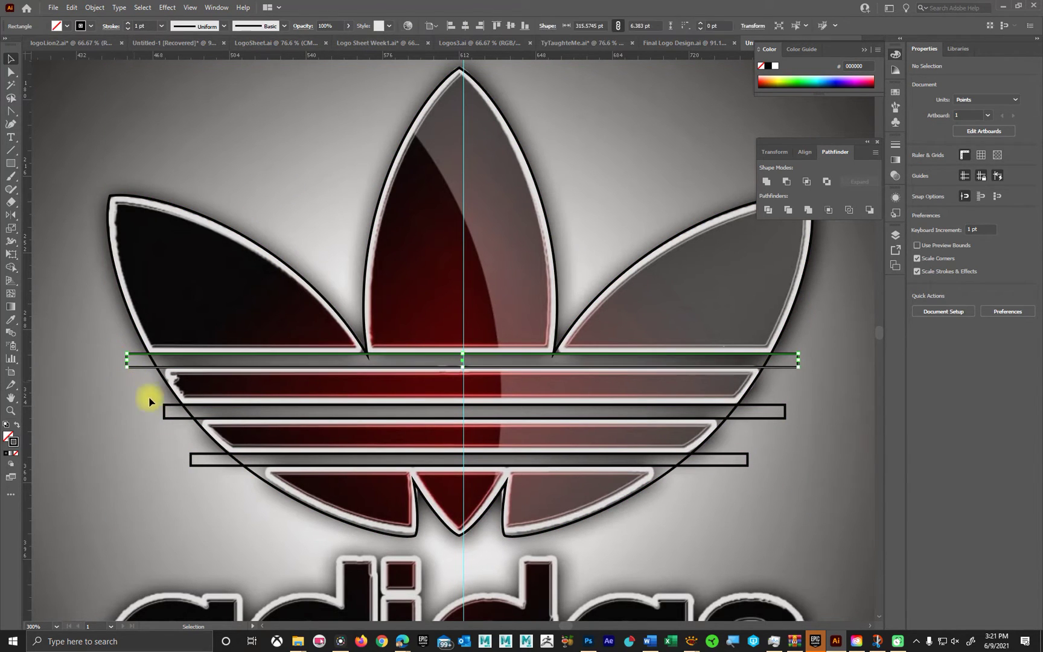
{"action": "left_click", "coordinate": [169, 418], "text": "shift"}
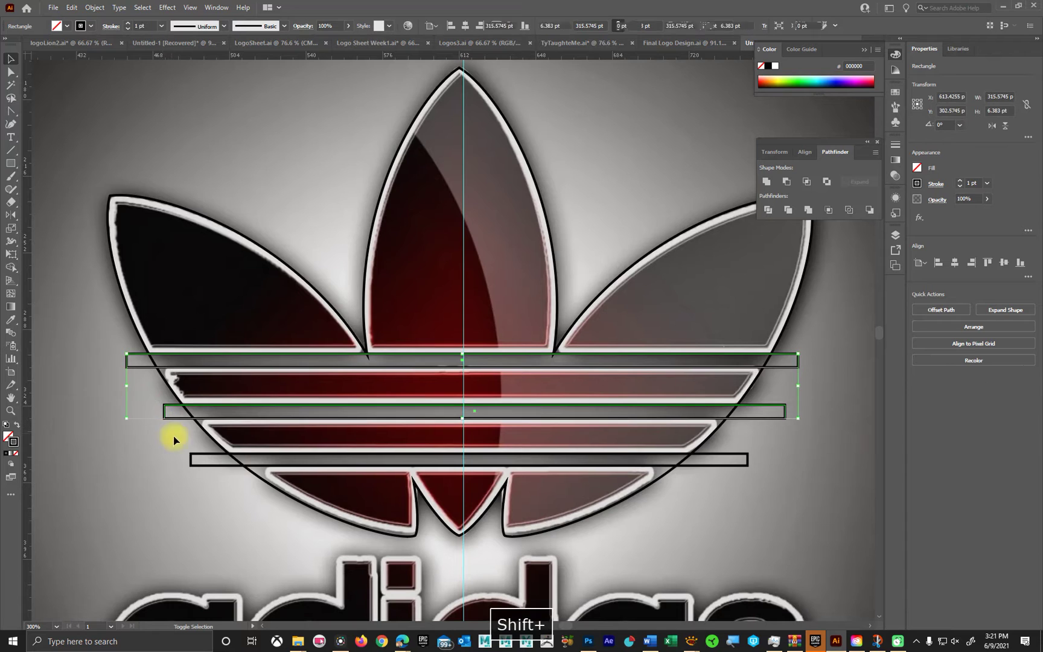
{"action": "left_click", "coordinate": [202, 465], "text": "shift"}
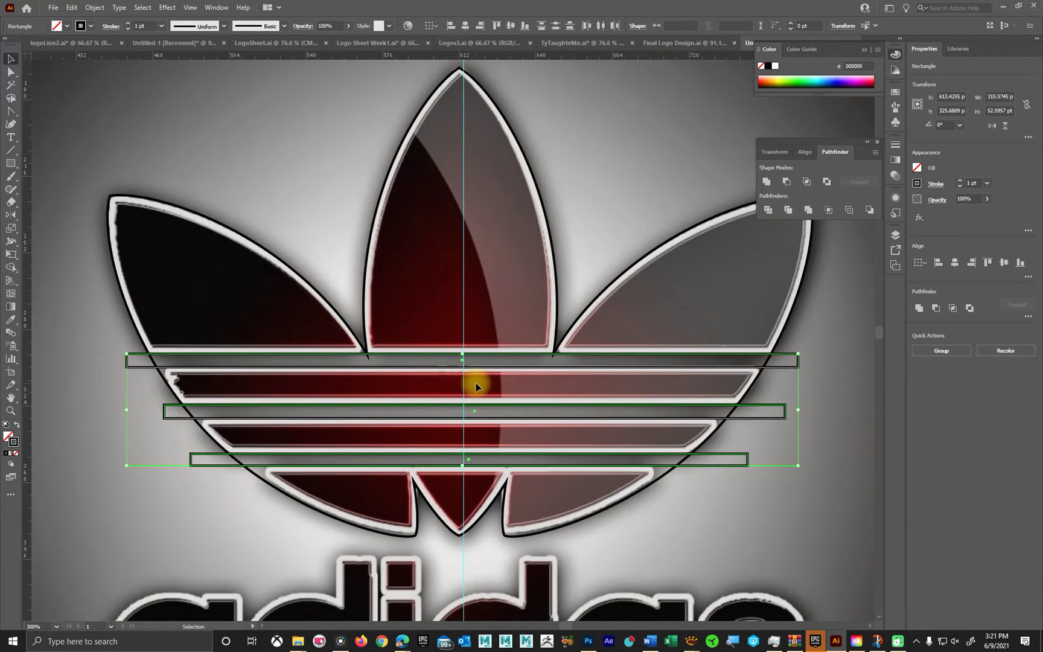
{"action": "left_click", "coordinate": [766, 181]}
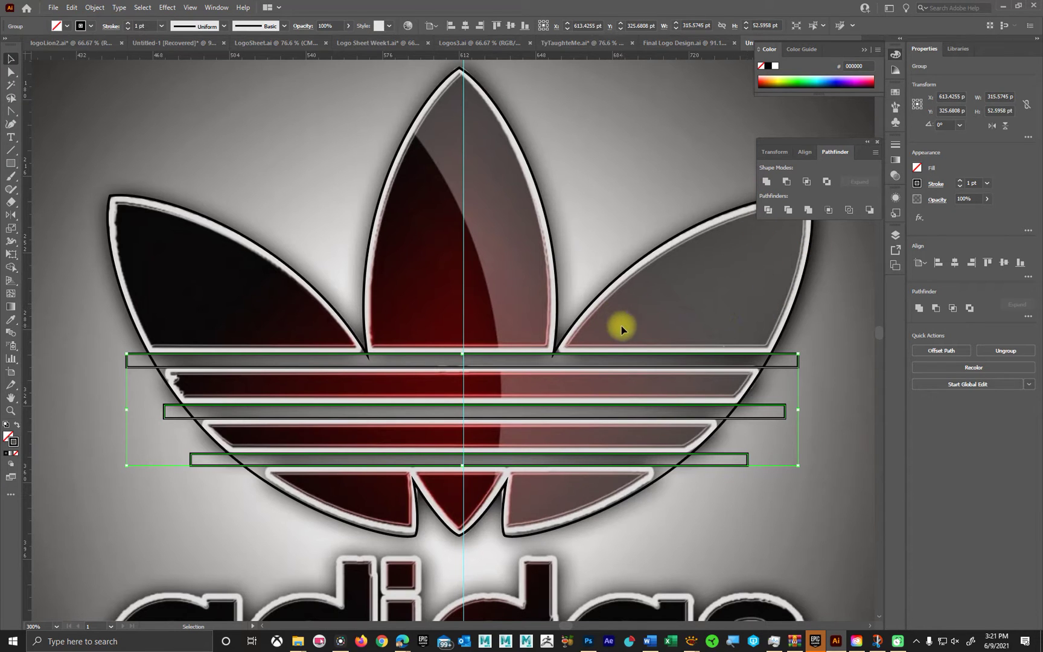
{"action": "left_click", "coordinate": [318, 235]}
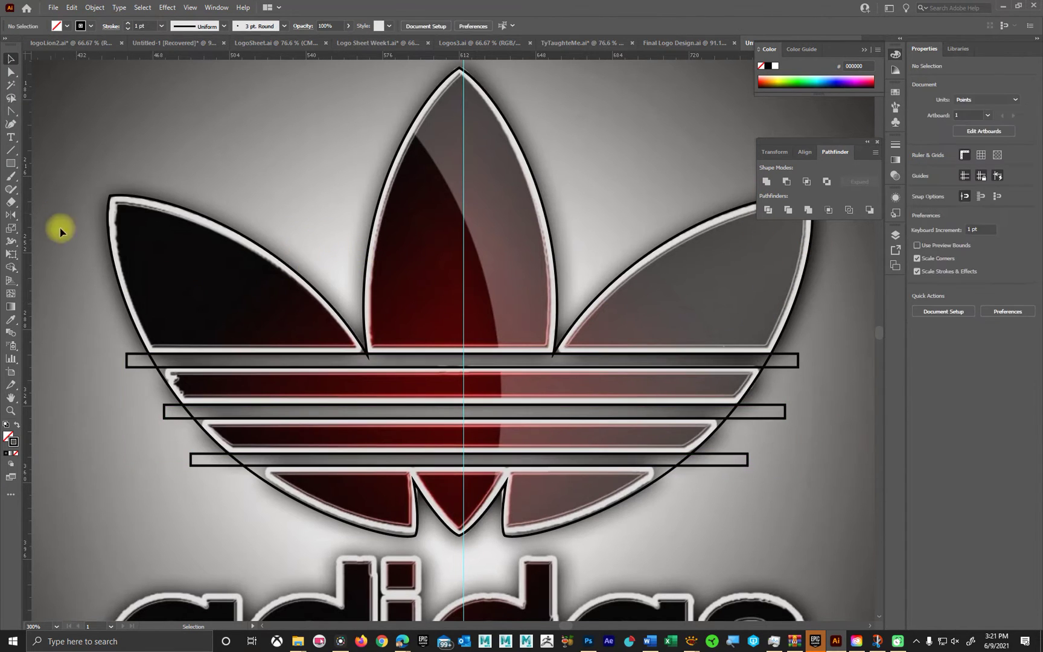
Give the leaf shape and the stripe bars together a solid black fill with no stroke.
{"action": "left_click_drag", "start_coordinate": [58, 226], "coordinate": [326, 433]}
{"action": "left_click", "coordinate": [16, 428]}
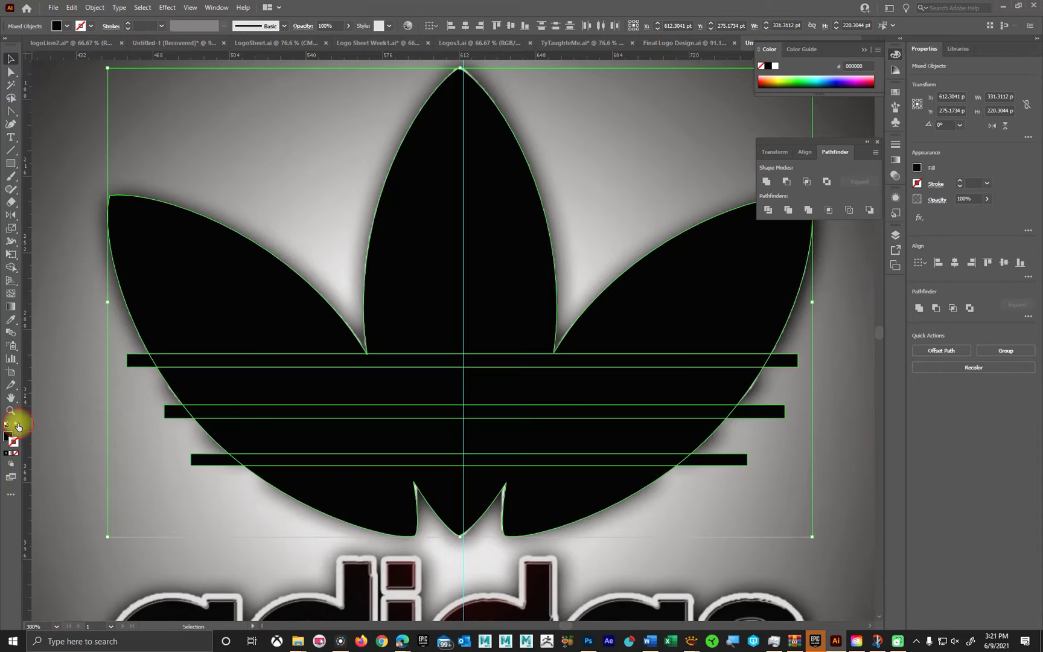
{"action": "left_click", "coordinate": [337, 208]}
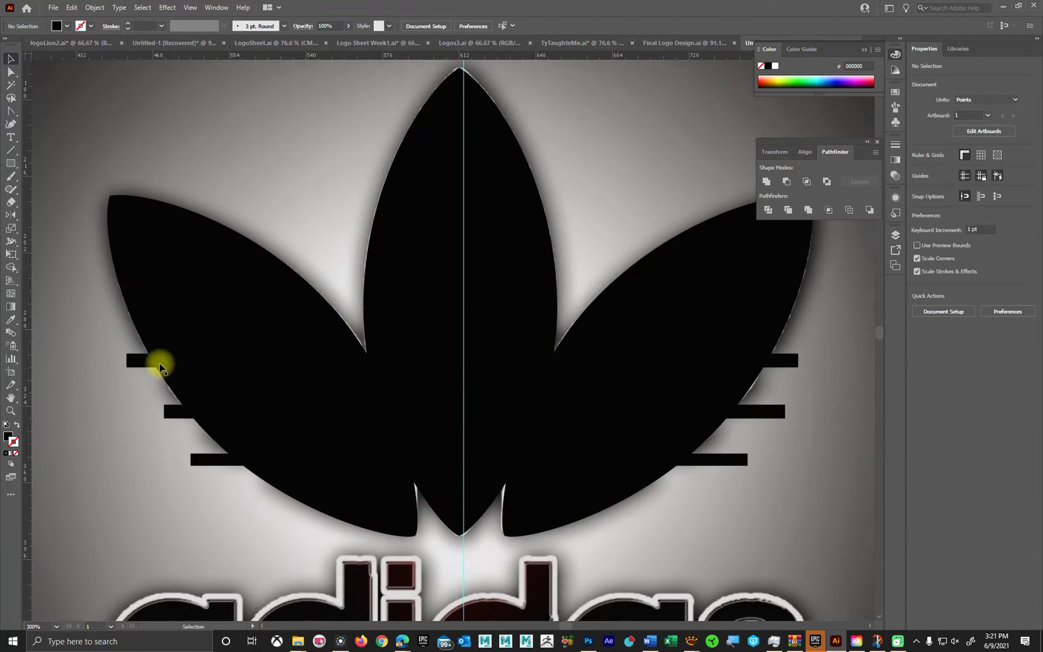
Fill the group of three stripe bars with white, FFFFFF.
{"action": "left_click", "coordinate": [140, 362]}
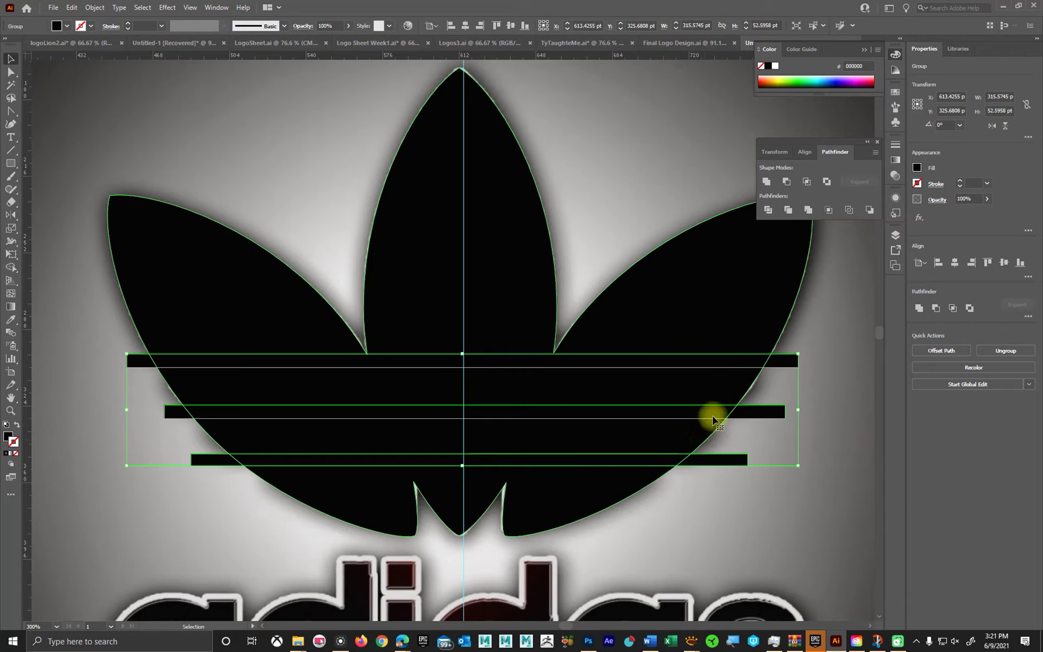
{"action": "double_click", "coordinate": [11, 437]}
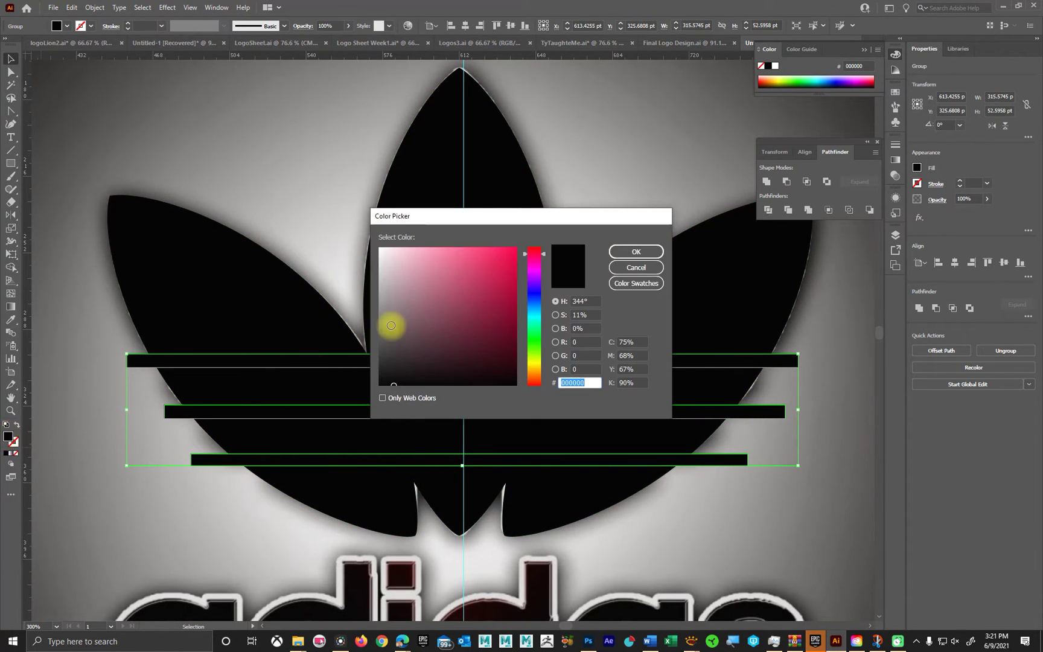
{"action": "left_click_drag", "start_coordinate": [398, 249], "coordinate": [376, 243]}
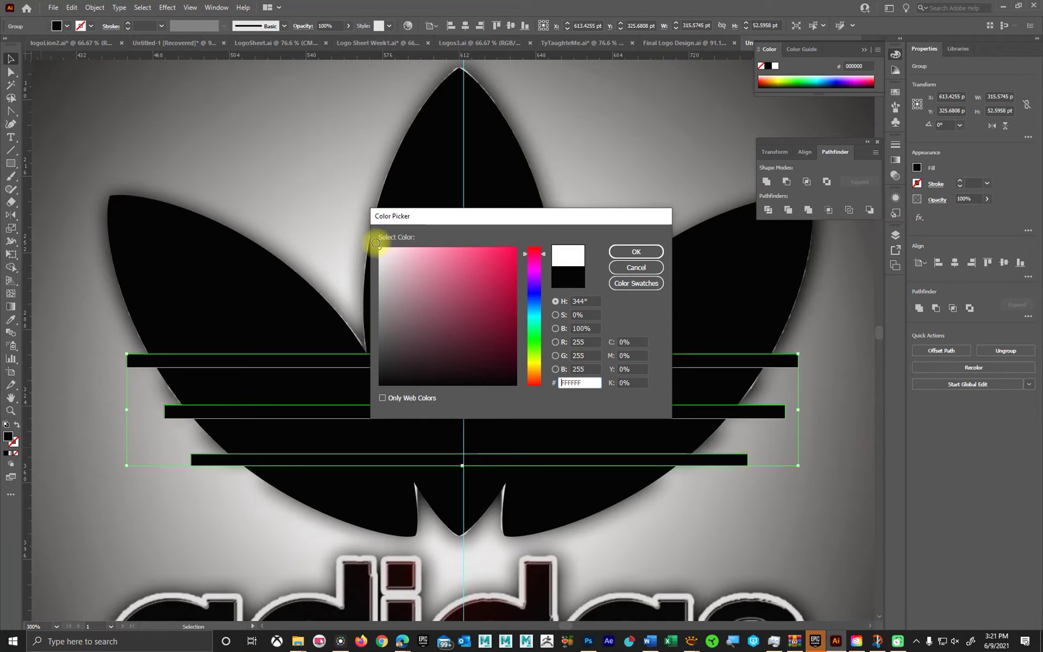
{"action": "left_click", "coordinate": [634, 251]}
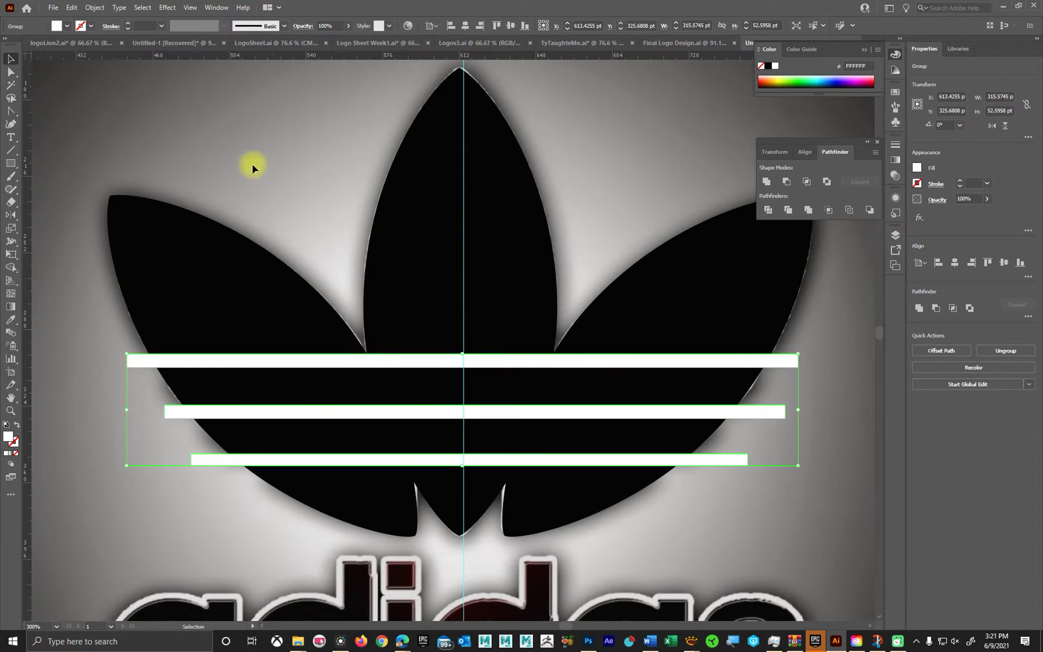
{"action": "left_click", "coordinate": [233, 286]}
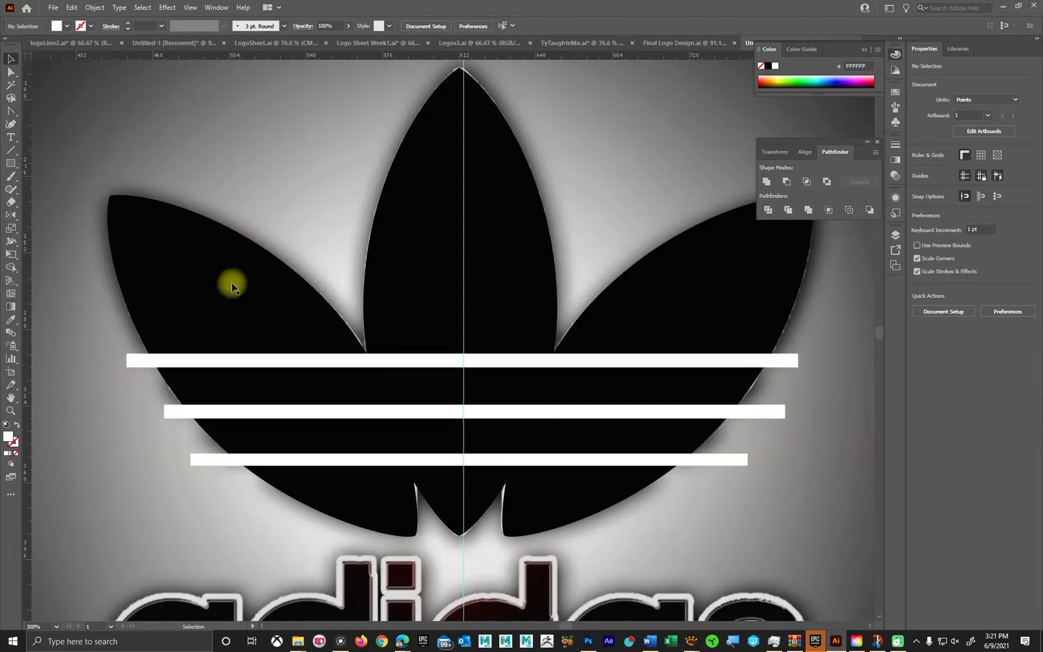
Subtract the white bars from the black leaf shape with Minus Front to cut the trefoil's stripes, and deselect the result.
{"action": "left_click", "coordinate": [232, 287]}
{"action": "left_click", "coordinate": [284, 360], "text": "shift"}
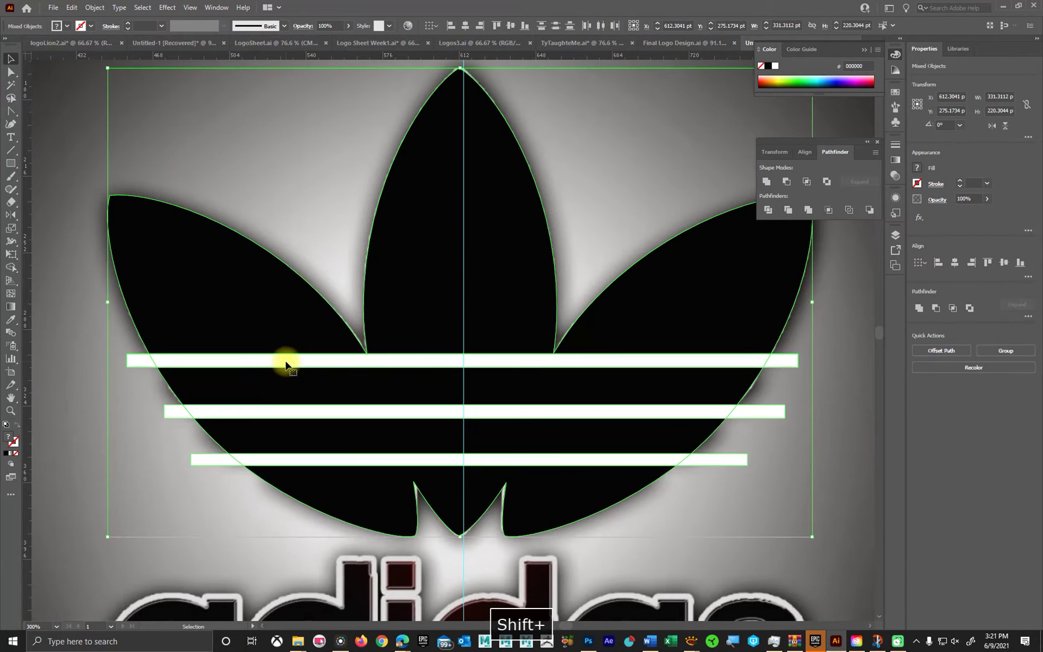
{"action": "left_click", "coordinate": [787, 182]}
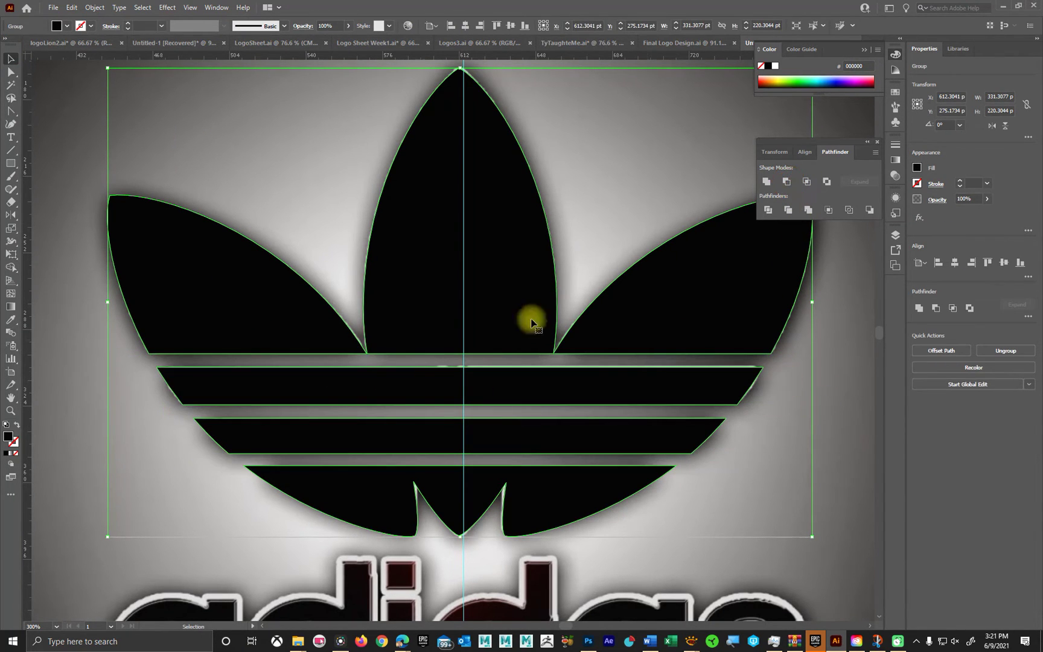
{"action": "scroll", "coordinate": [707, 422], "scroll_direction": "down", "scroll_amount": 2}
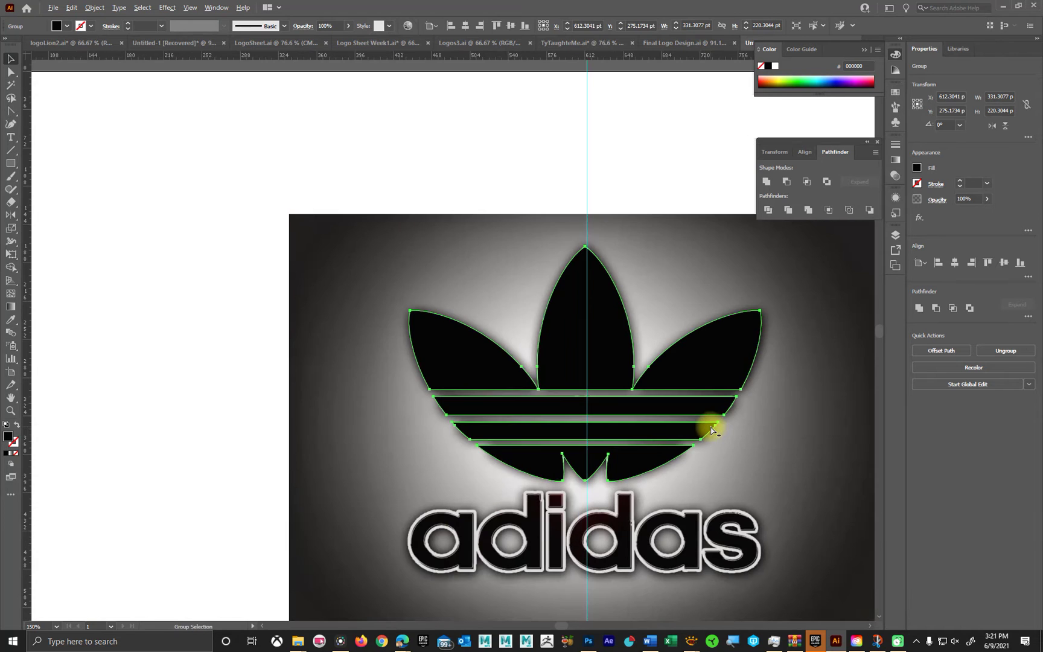
{"action": "scroll", "coordinate": [711, 430], "scroll_direction": "down", "scroll_amount": 2}
{"action": "scroll", "coordinate": [710, 428], "scroll_direction": "up", "scroll_amount": 2}
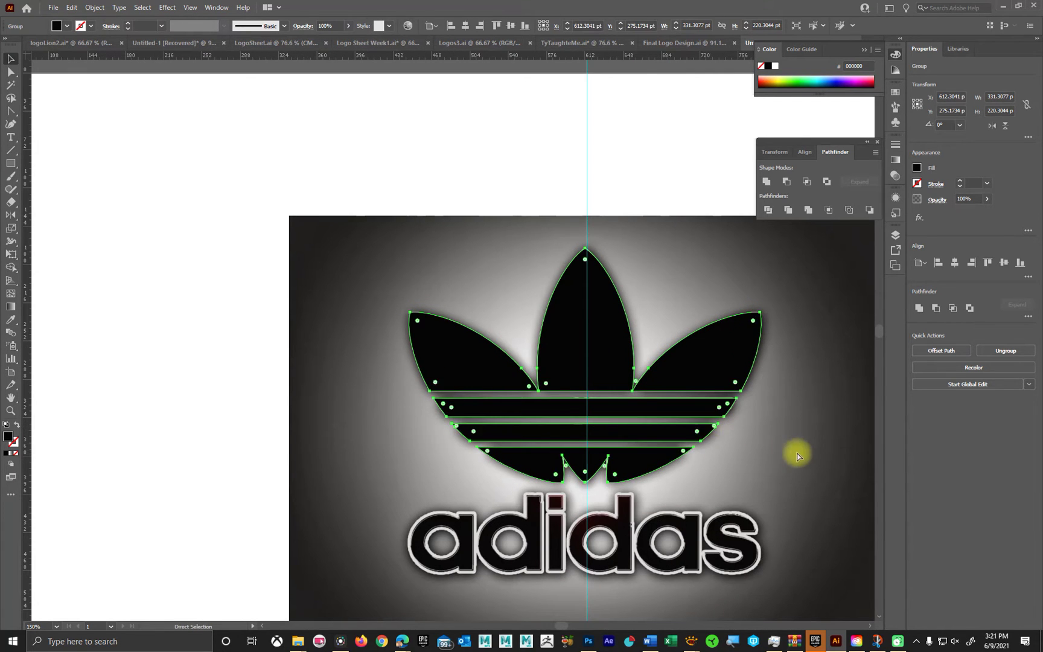
{"action": "key", "text": "v"}
{"action": "left_click_drag", "start_coordinate": [805, 465], "coordinate": [673, 396]}
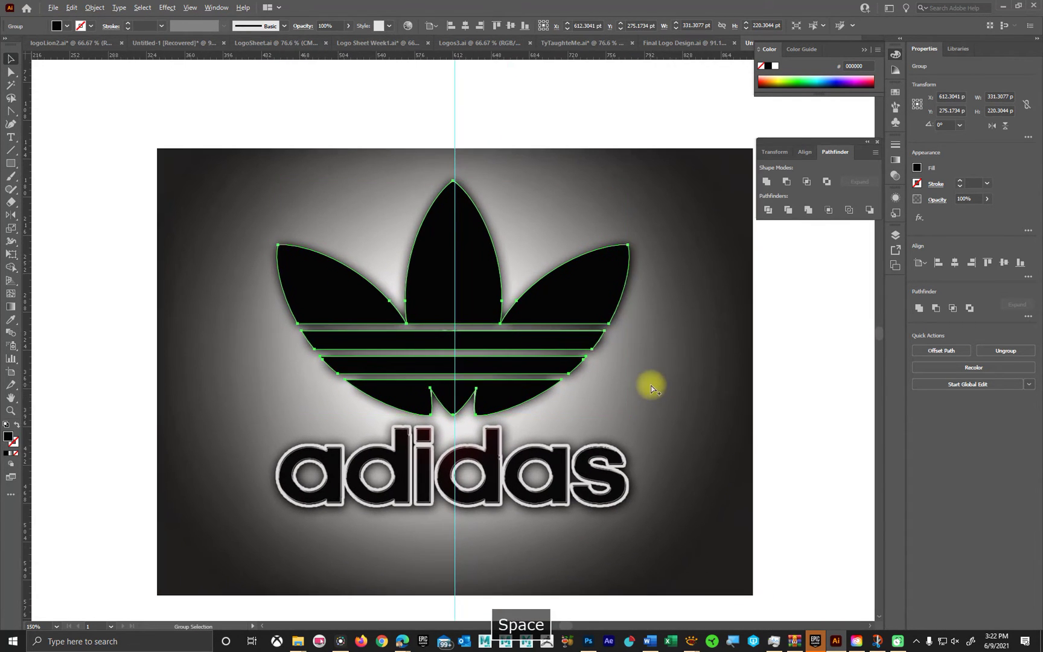
{"action": "scroll", "coordinate": [662, 391], "scroll_direction": "up", "scroll_amount": 1}
{"action": "left_click", "coordinate": [664, 389]}
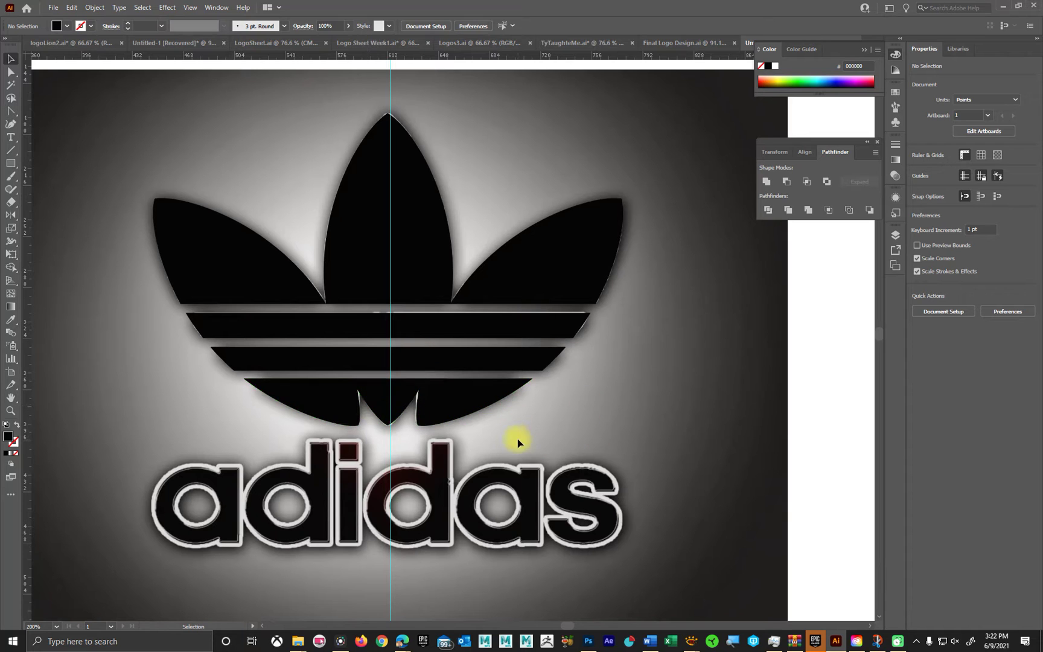
Select the striped trefoil, expand its group under Layer 3 to list the separate paths, and hide the Reference layer.
{"action": "key", "text": "space"}
{"action": "left_click_drag", "start_coordinate": [506, 433], "coordinate": [550, 416]}
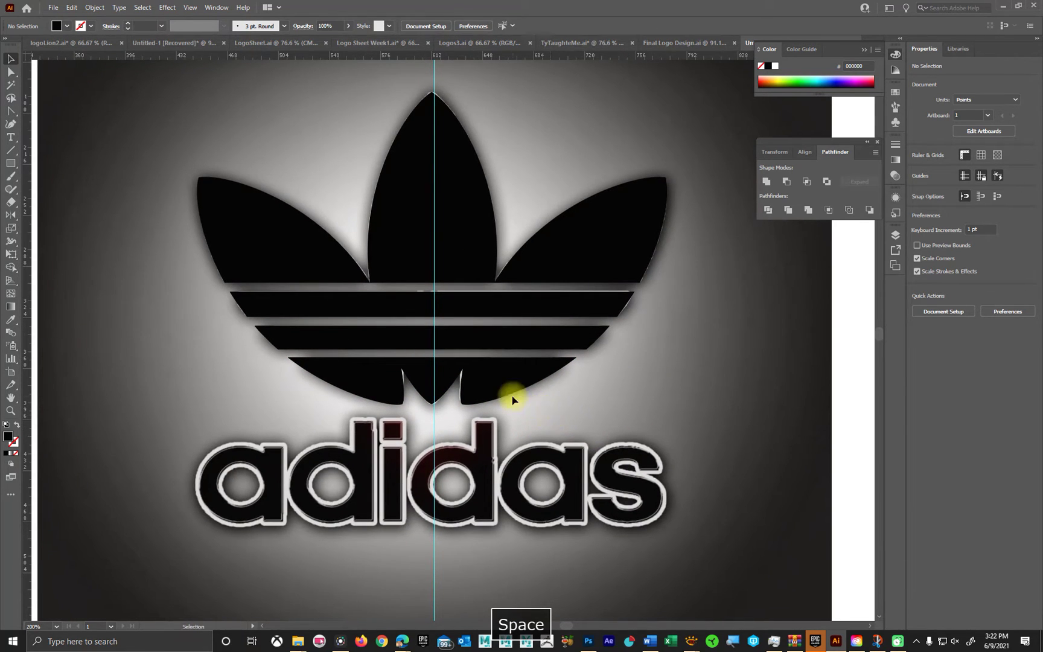
{"action": "left_click", "coordinate": [495, 384]}
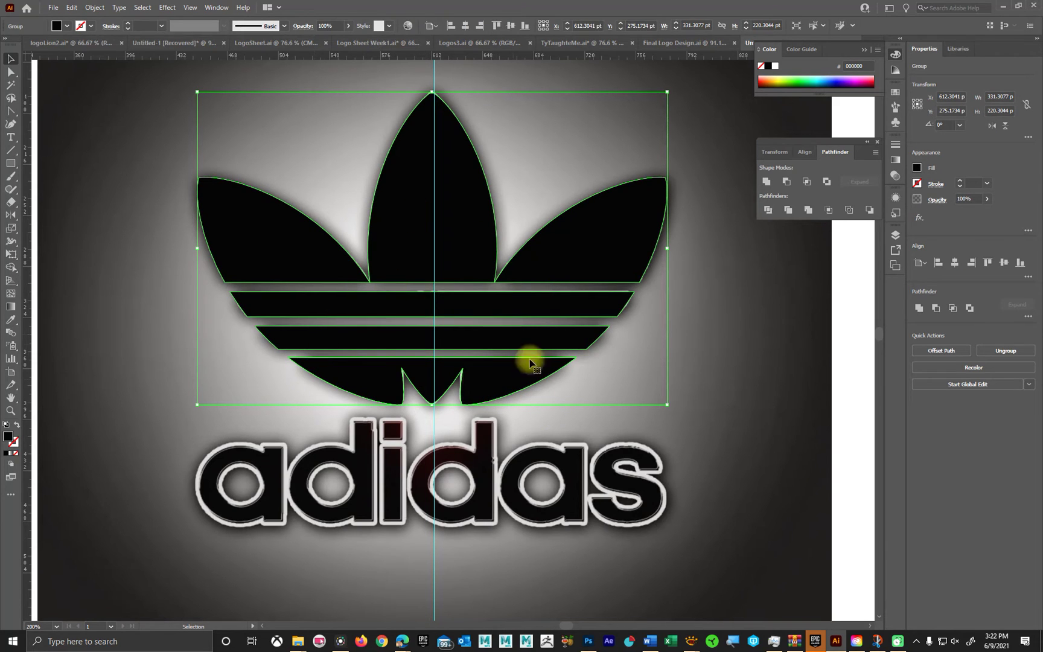
{"action": "left_click", "coordinate": [895, 234]}
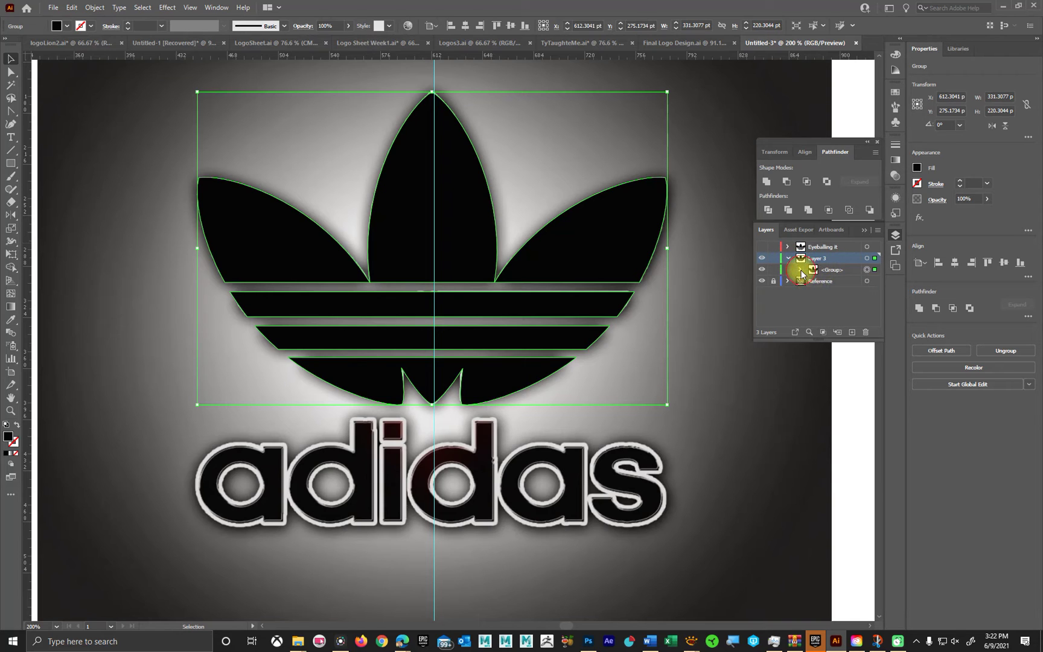
{"action": "left_click", "coordinate": [800, 271]}
{"action": "left_click_drag", "start_coordinate": [838, 341], "coordinate": [838, 430]}
{"action": "left_click", "coordinate": [762, 281]}
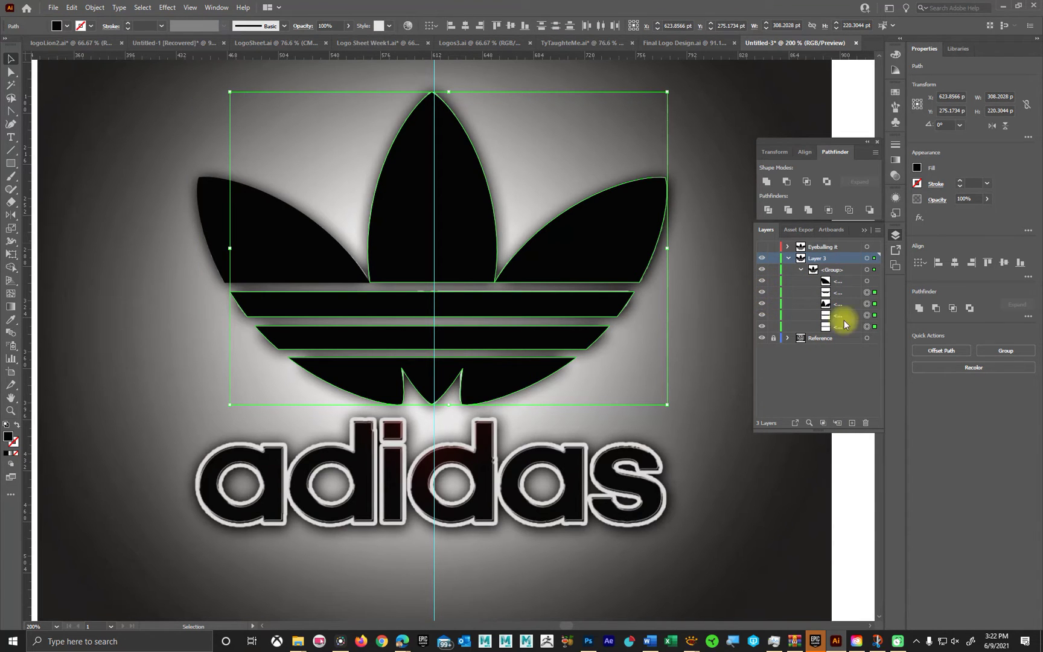
{"action": "left_click", "coordinate": [762, 339]}
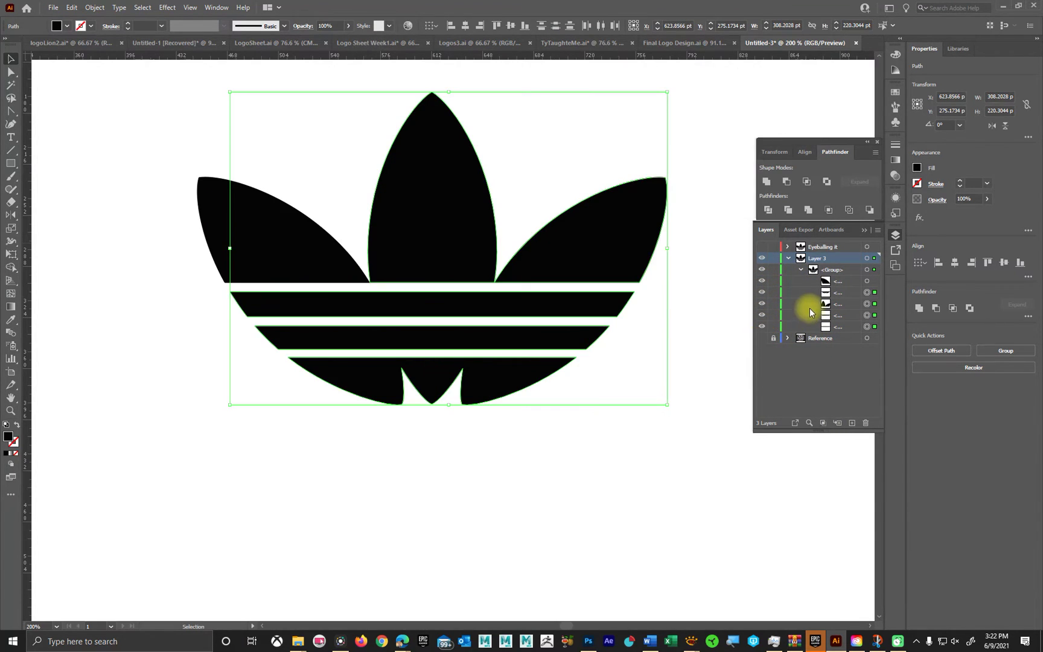
Check which part of the trefoil each path in the group represents by hiding and showing the paths one at a time.
{"action": "left_click", "coordinate": [762, 281]}
{"action": "left_click", "coordinate": [762, 281]}
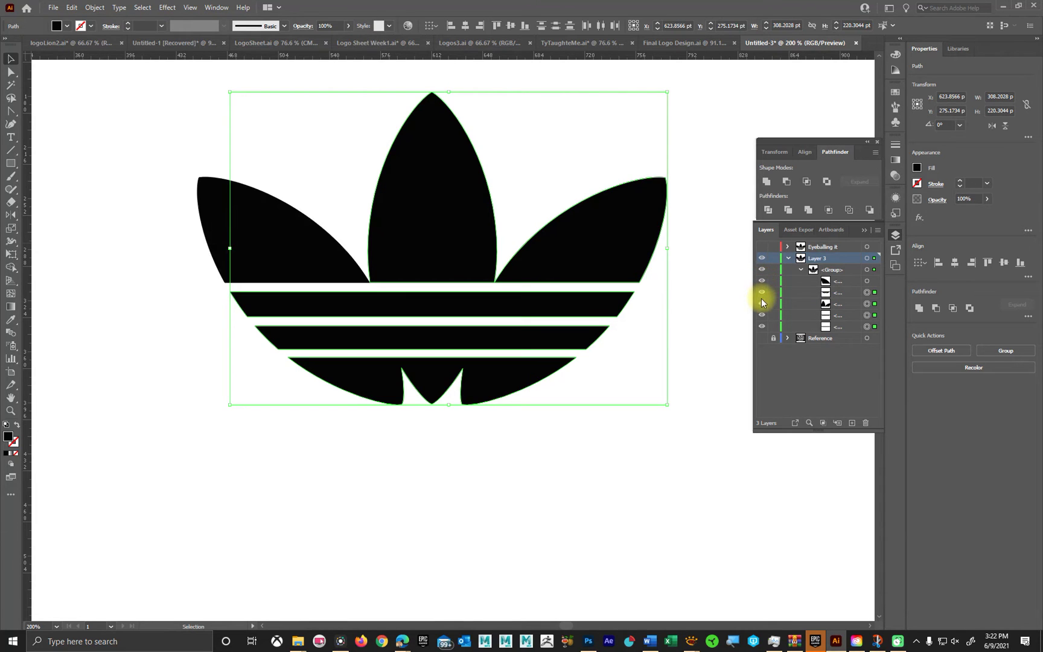
{"action": "left_click", "coordinate": [762, 293]}
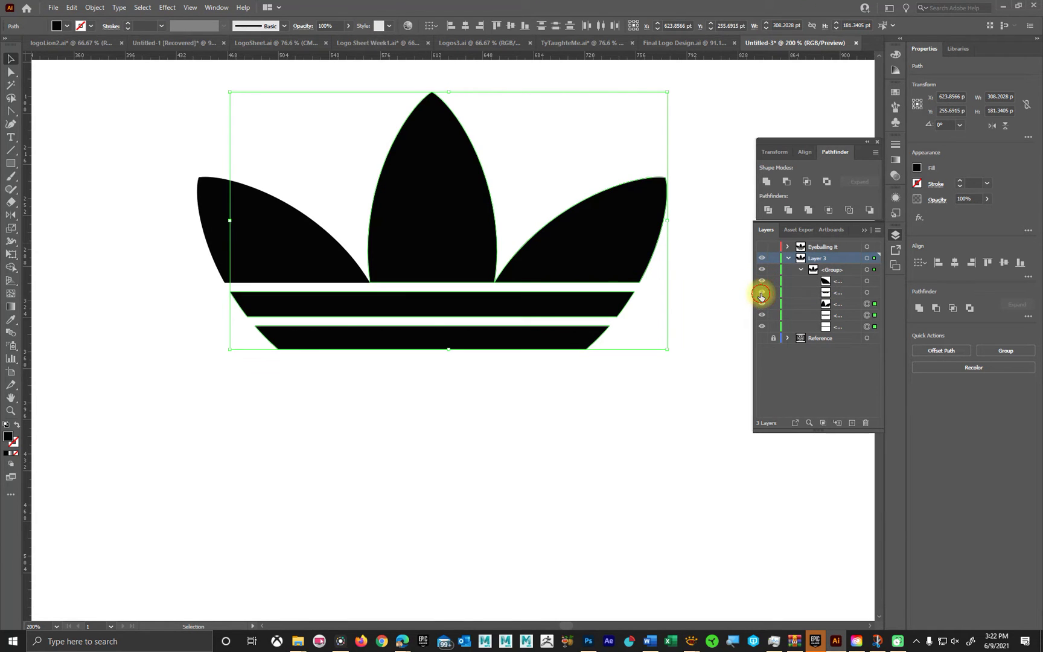
{"action": "left_click", "coordinate": [761, 293]}
{"action": "left_click", "coordinate": [762, 304]}
{"action": "left_click", "coordinate": [762, 304]}
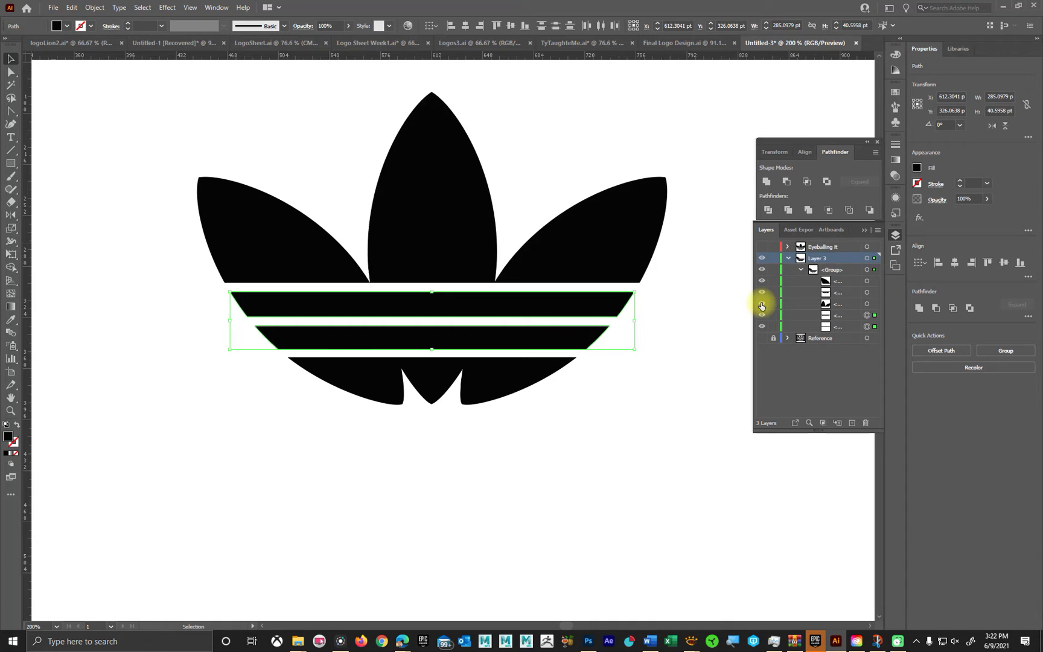
{"action": "left_click", "coordinate": [762, 315]}
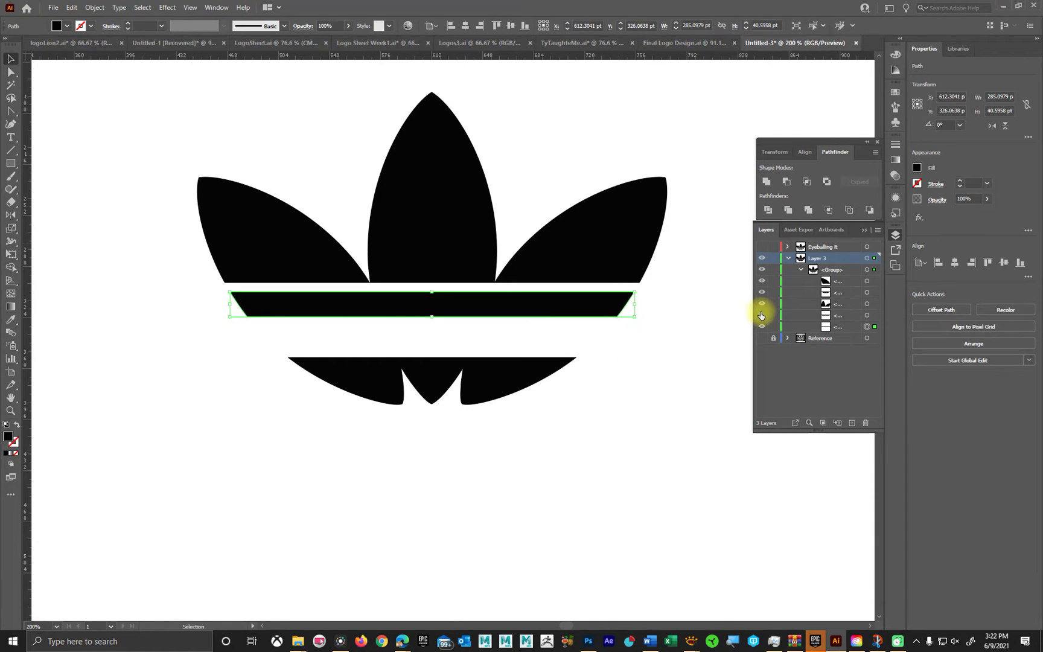
{"action": "left_click", "coordinate": [762, 315]}
{"action": "left_click", "coordinate": [762, 327]}
{"action": "left_click", "coordinate": [762, 327]}
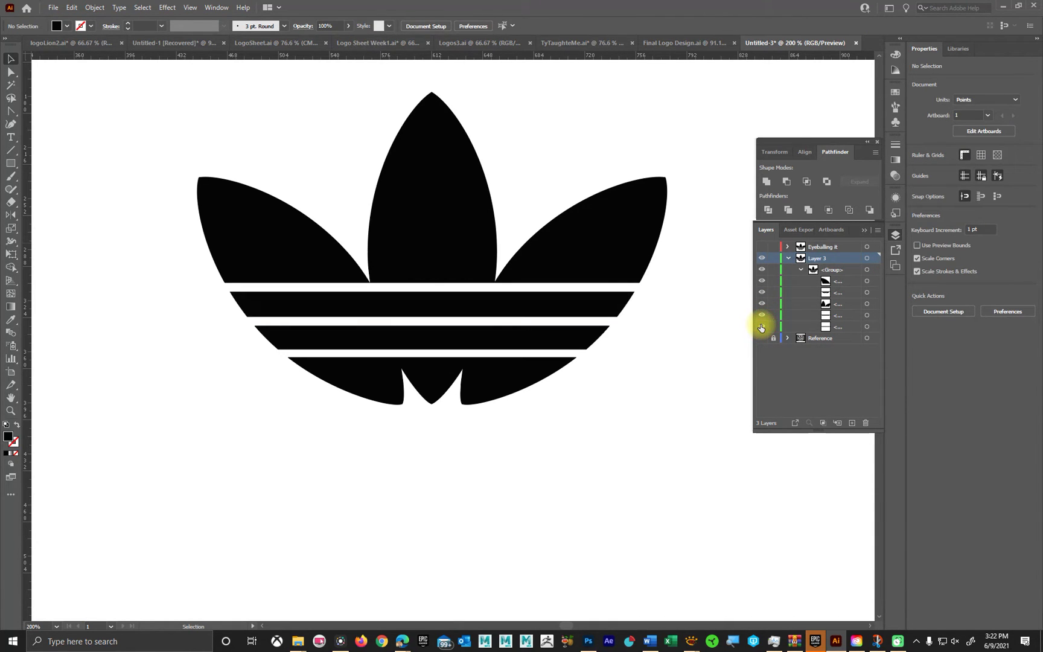
{"action": "left_click", "coordinate": [762, 304]}
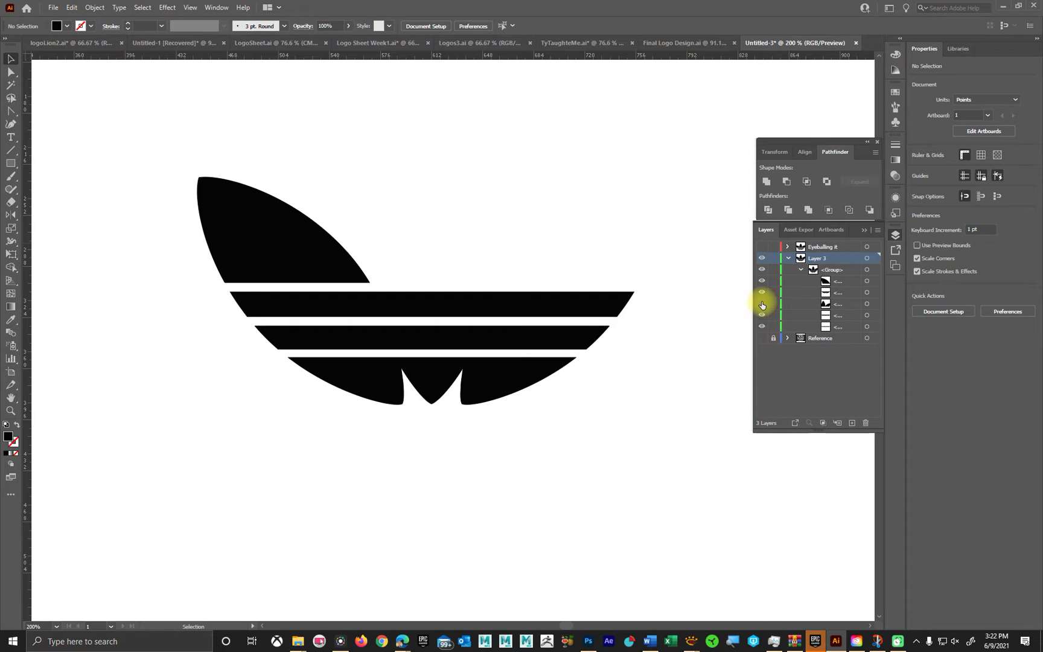
{"action": "left_click", "coordinate": [762, 304]}
Ready a small Eraser brush at the thin black bridge joining the middle and right leaves above the first stripe cut.
{"action": "scroll", "coordinate": [472, 270], "scroll_direction": "up", "scroll_amount": 4}
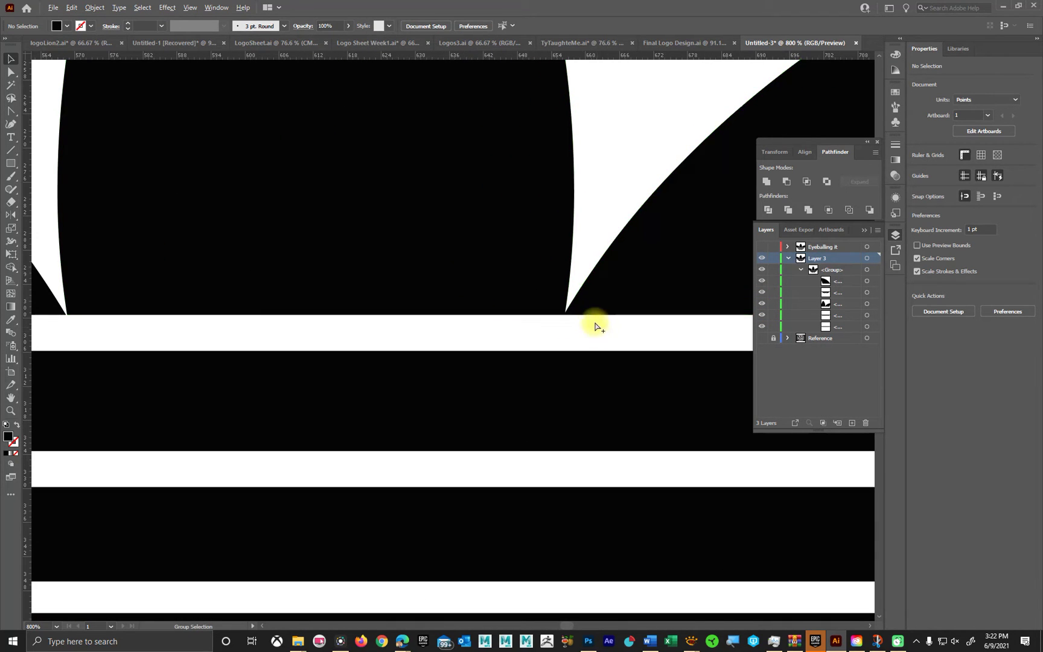
{"action": "scroll", "coordinate": [608, 326], "scroll_direction": "up", "scroll_amount": 4}
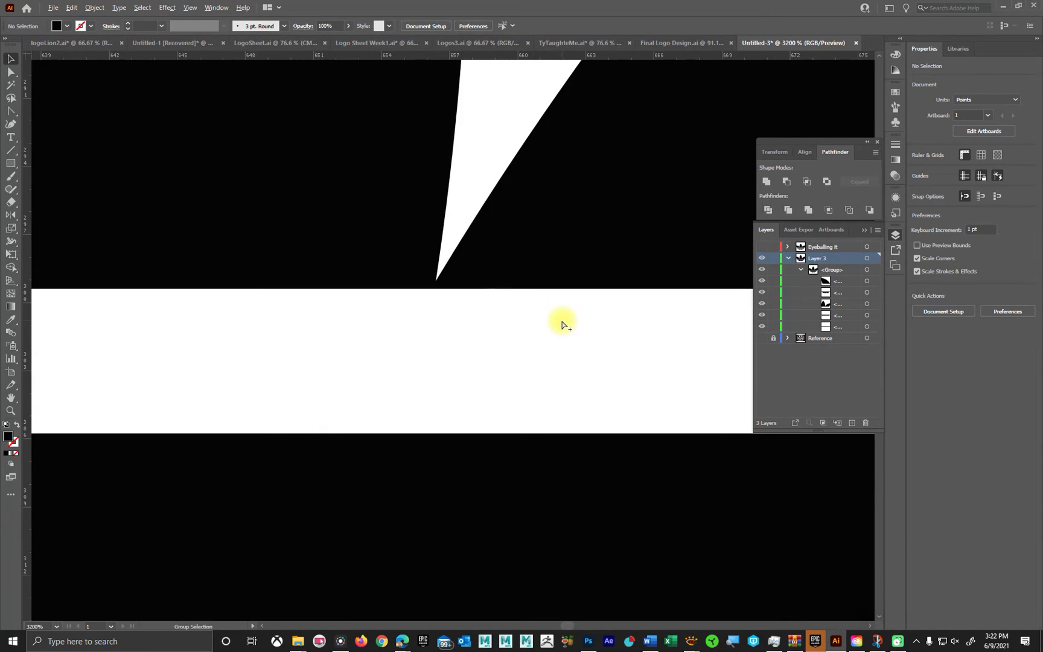
{"action": "scroll", "coordinate": [436, 306], "scroll_direction": "up", "scroll_amount": 2}
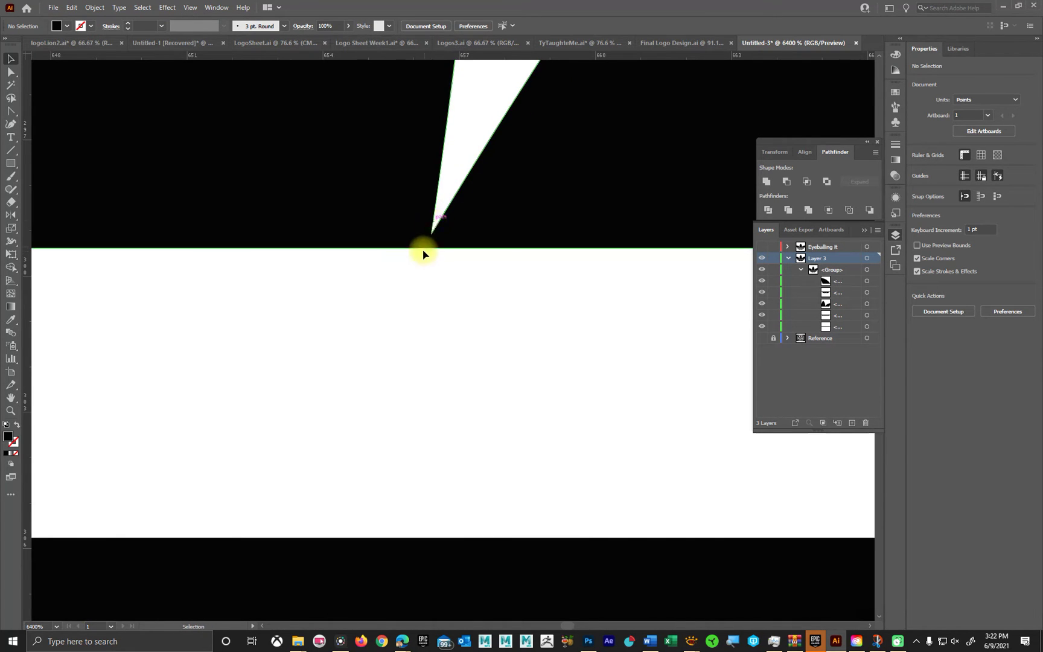
{"action": "scroll", "coordinate": [369, 282], "scroll_direction": "down", "scroll_amount": 5}
{"action": "left_click_drag", "start_coordinate": [275, 298], "coordinate": [344, 302]}
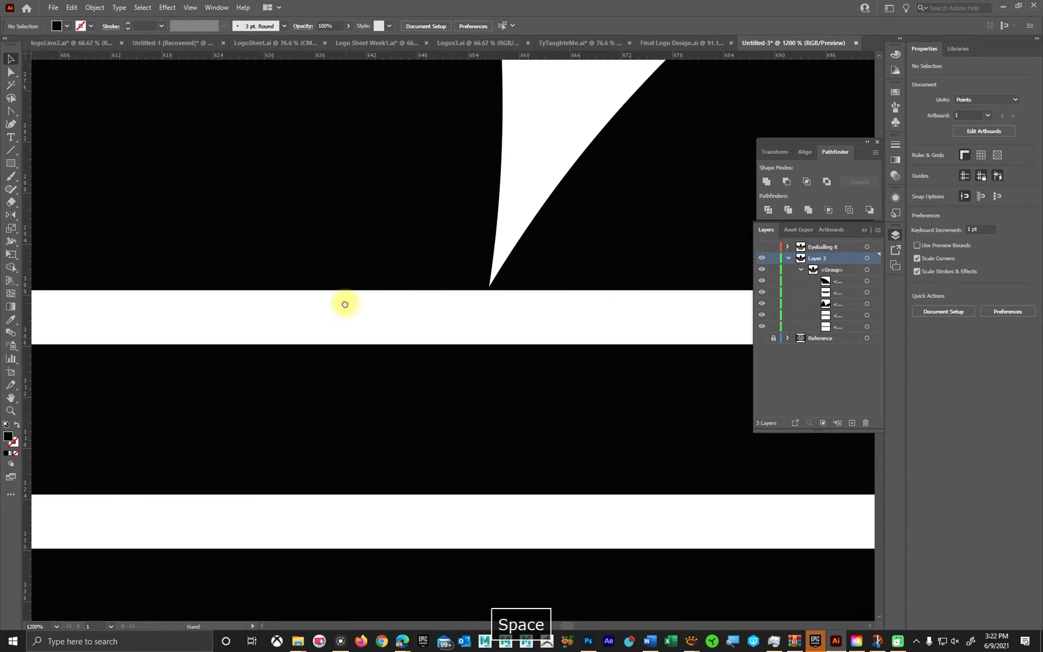
{"action": "scroll", "coordinate": [483, 294], "scroll_direction": "up", "scroll_amount": 6}
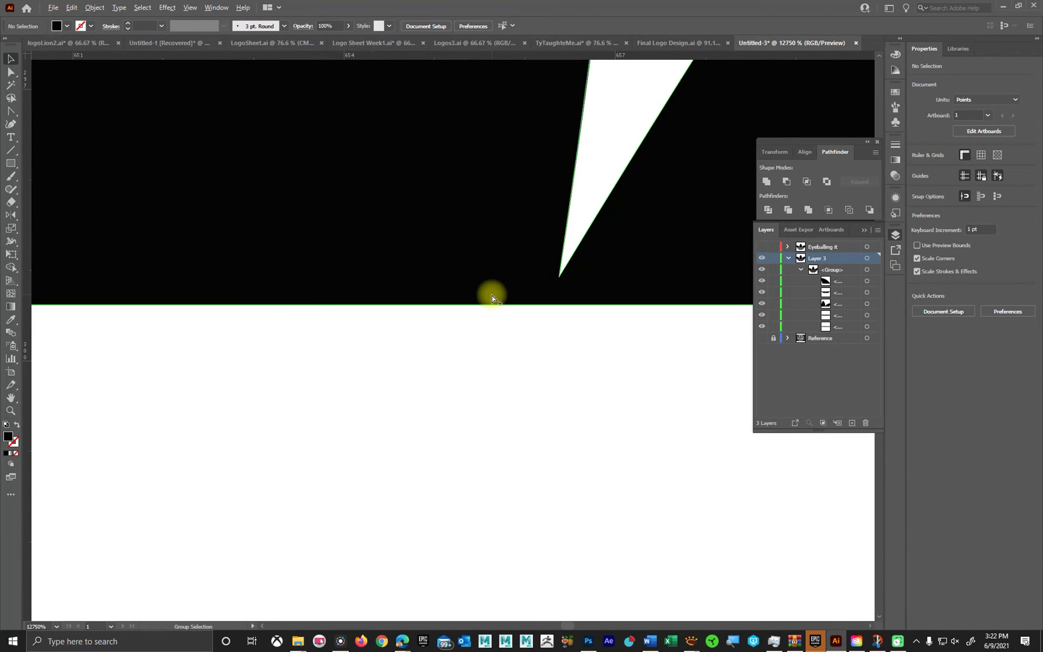
{"action": "left_click", "coordinate": [13, 215]}
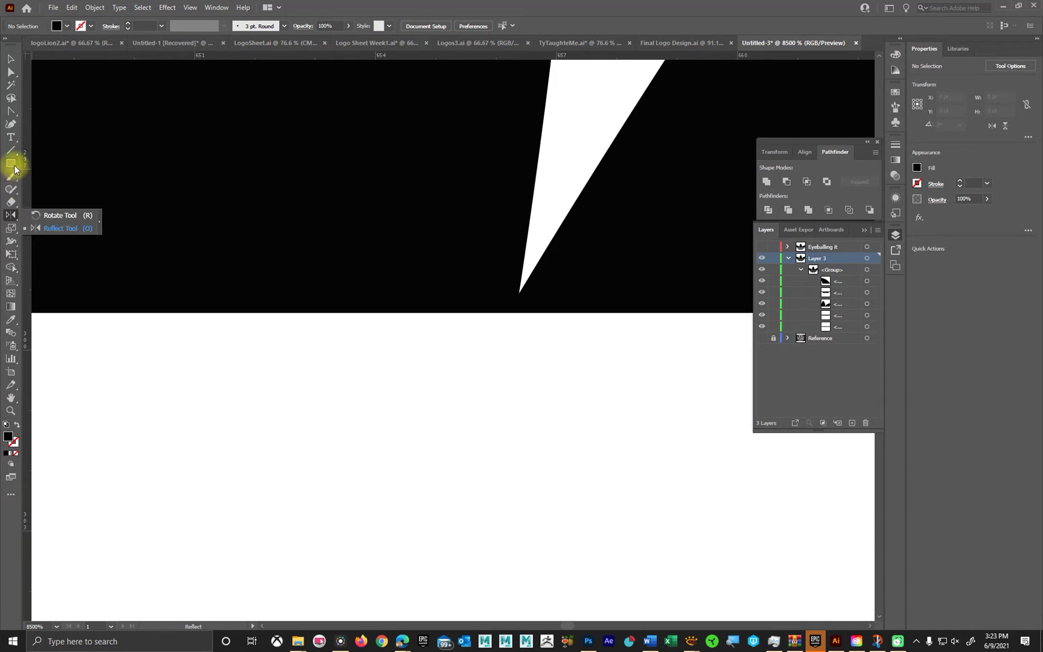
{"action": "left_click", "coordinate": [12, 204]}
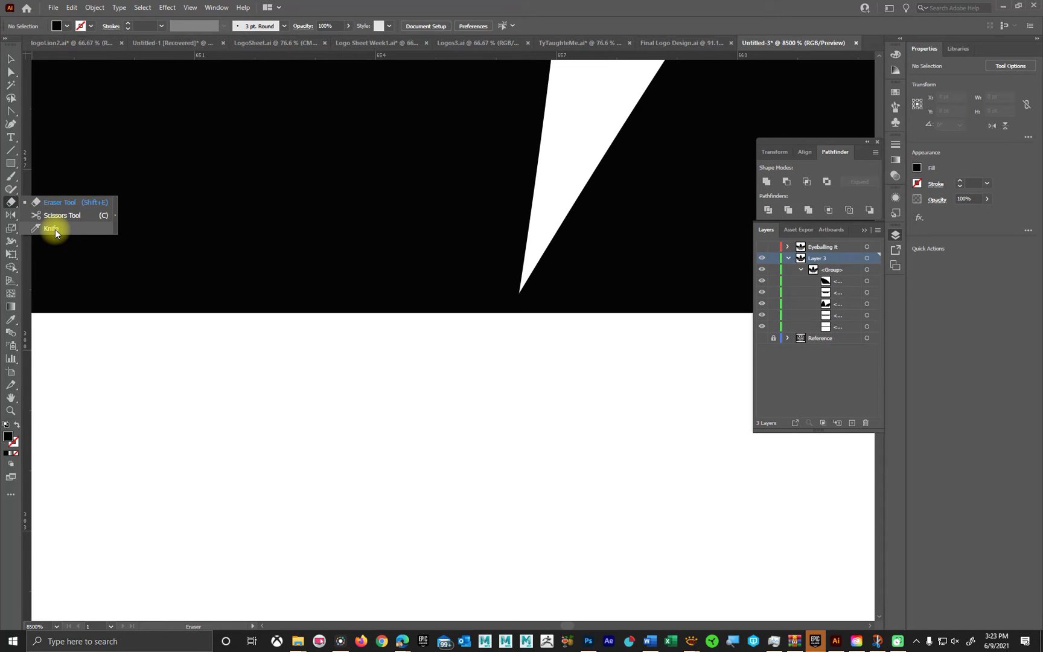
{"action": "left_click", "coordinate": [54, 202]}
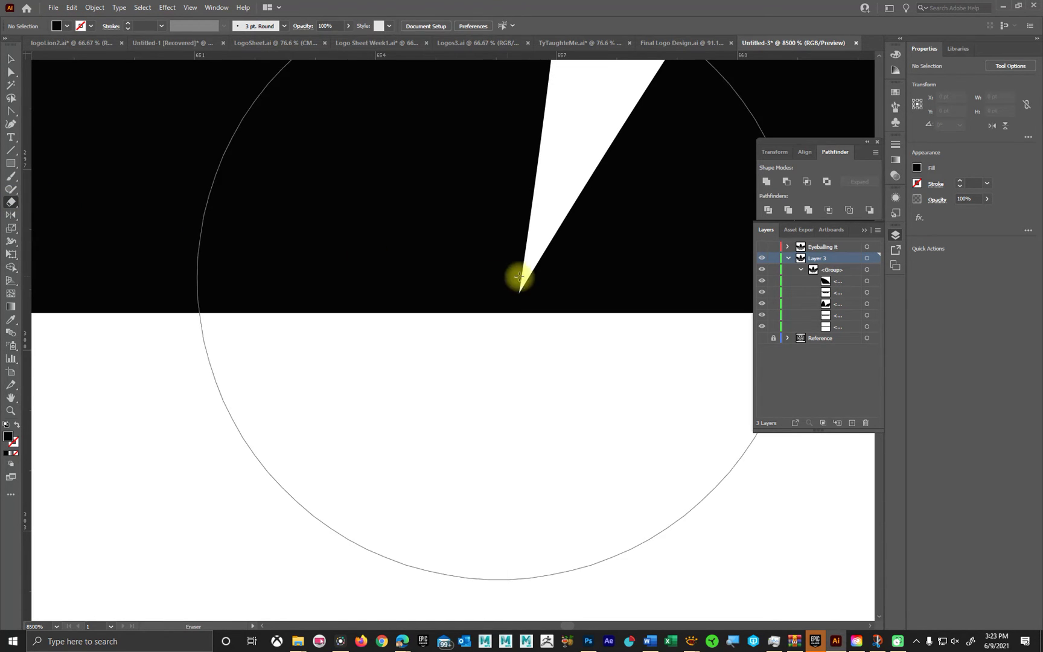
{"action": "key", "text": "bracketleft"}
{"action": "key", "text": "bracketleft"}
{"action": "key", "text": "bracketleft"}
{"action": "key", "text": "bracketleft"}
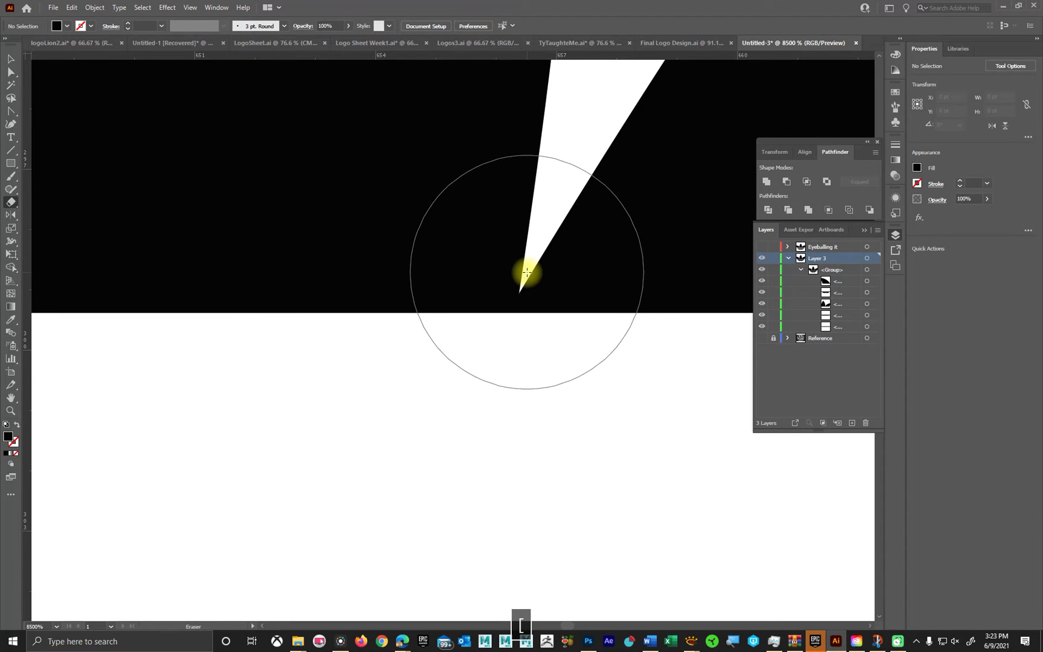
{"action": "key", "text": "bracketleft"}
{"action": "key", "text": "bracketleft"}
{"action": "key", "text": "bracketleft"}
{"action": "key", "text": "bracketleft"}
{"action": "key", "text": "bracketleft"}
{"action": "key", "text": "bracketleft"}
{"action": "key", "text": "bracketleft"}
{"action": "key", "text": "bracketleft"}
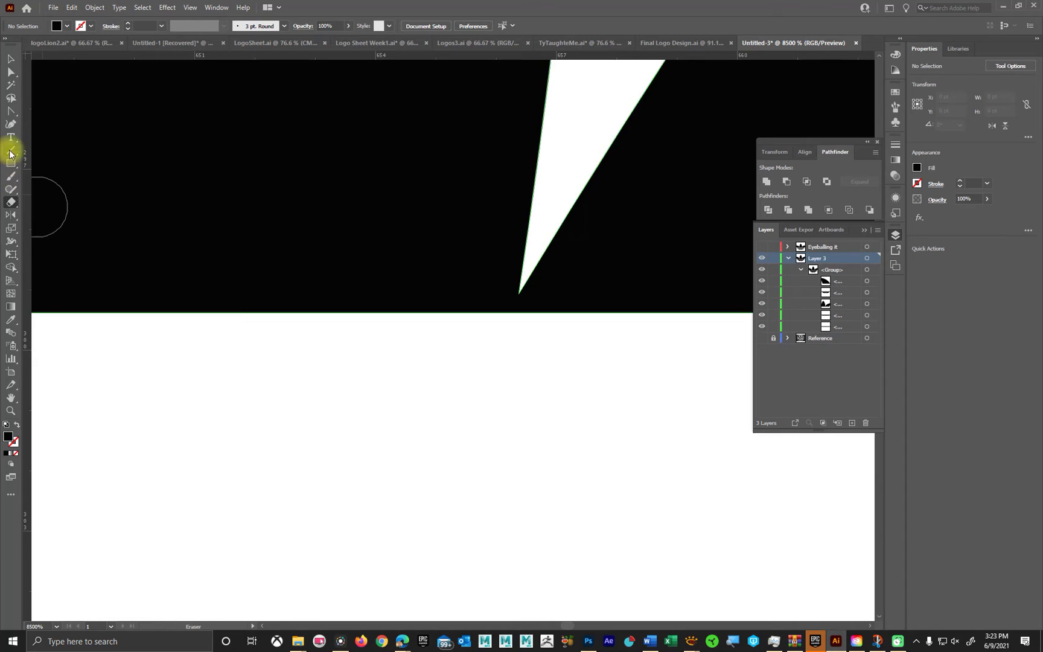
Try to slice the thin bridge between the middle and right leaves with freehand Knife cuts.
{"action": "mouse_move", "coordinate": [14, 205]}
{"action": "left_mouse_down"}
{"action": "mouse_move", "coordinate": [40, 205]}
{"action": "mouse_move", "coordinate": [46, 228]}
{"action": "left_mouse_up"}
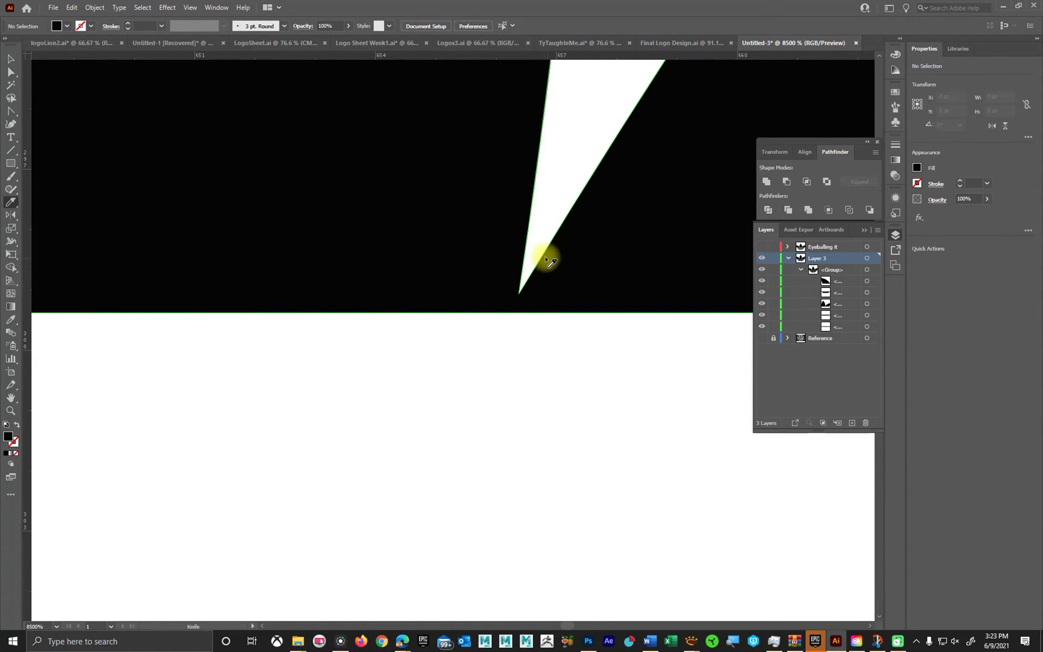
{"action": "mouse_move", "coordinate": [542, 266]}
{"action": "left_mouse_down"}
{"action": "mouse_move", "coordinate": [527, 293]}
{"action": "mouse_move", "coordinate": [517, 378]}
{"action": "left_mouse_up"}
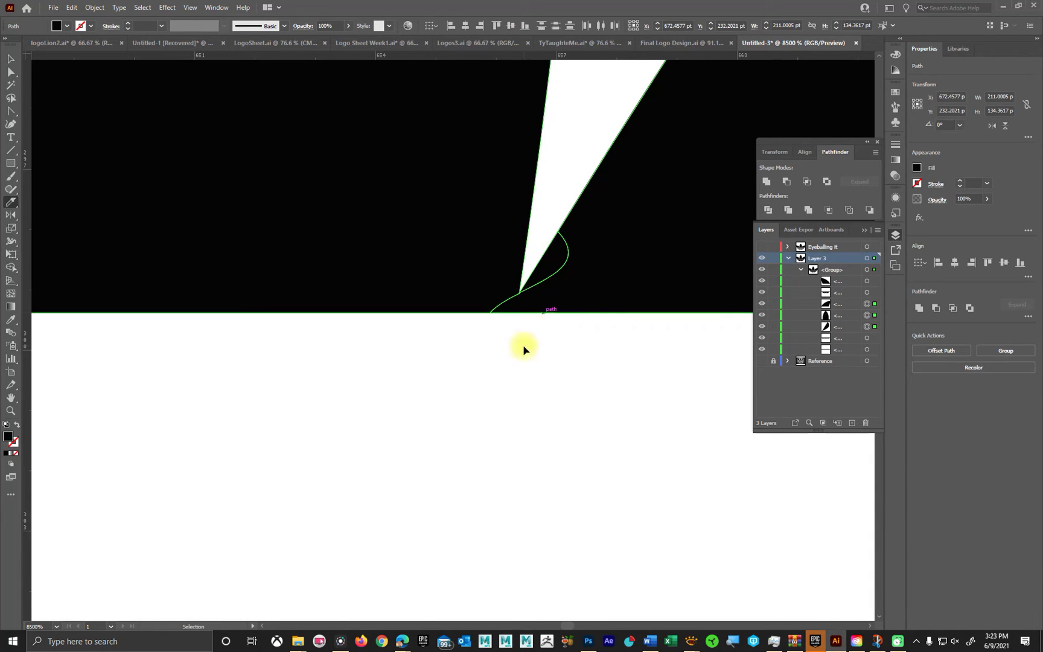
{"action": "key", "text": "ctrl+z"}
{"action": "mouse_move", "coordinate": [541, 251]}
{"action": "left_mouse_down"}
{"action": "mouse_move", "coordinate": [547, 294]}
{"action": "mouse_move", "coordinate": [521, 351]}
{"action": "mouse_move", "coordinate": [531, 367]}
{"action": "left_mouse_up"}
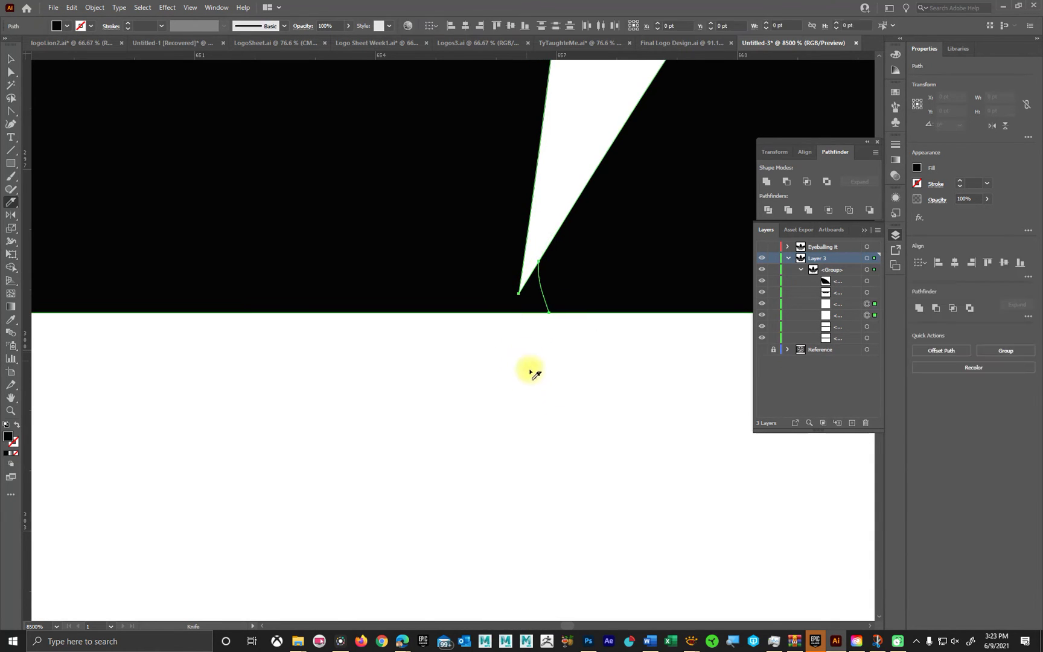
{"action": "key", "text": "ctrl+z"}
{"action": "left_click_drag", "start_coordinate": [496, 290], "coordinate": [489, 340]}
{"action": "key", "text": "ctrl+z"}
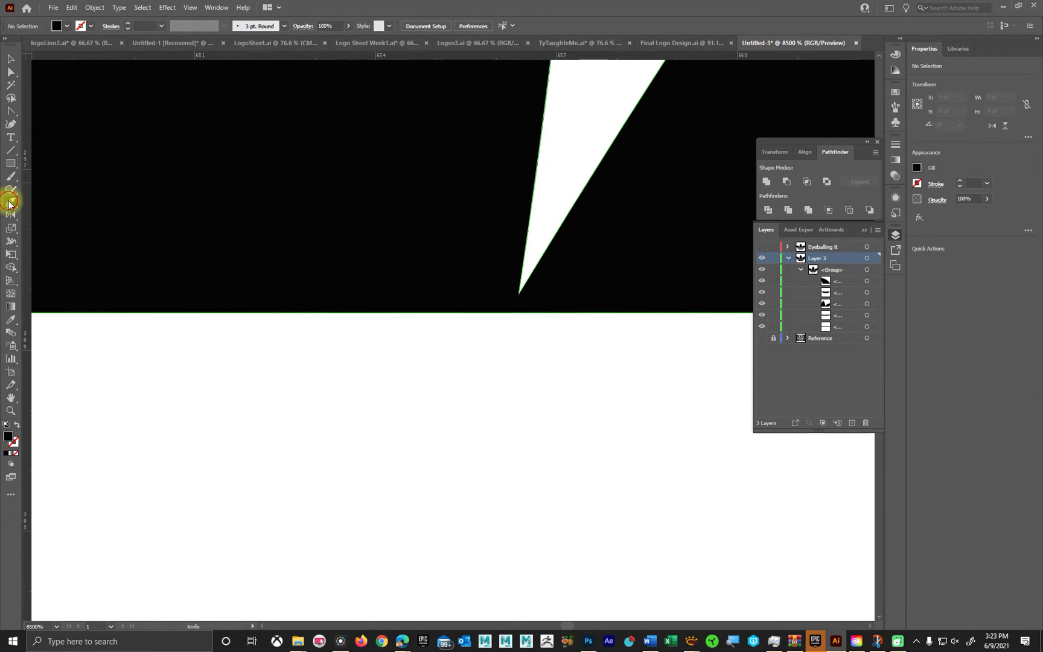
Erase the bridge below the notch with one Eraser dab so the middle and right leaves separate.
{"action": "left_click_drag", "start_coordinate": [9, 204], "coordinate": [57, 200]}
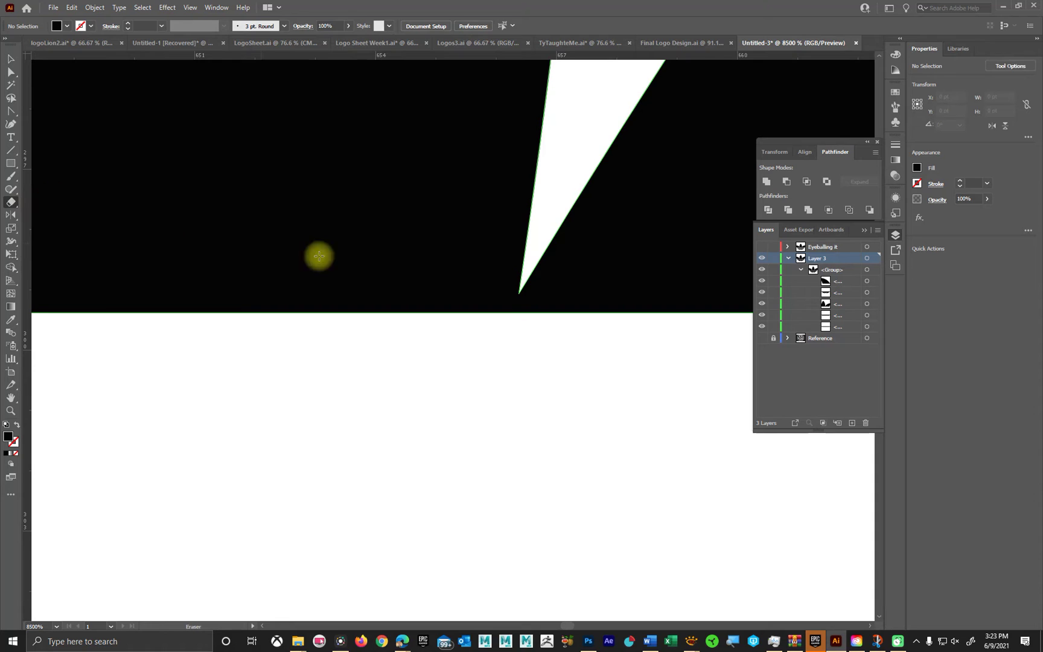
{"action": "left_click", "coordinate": [516, 310]}
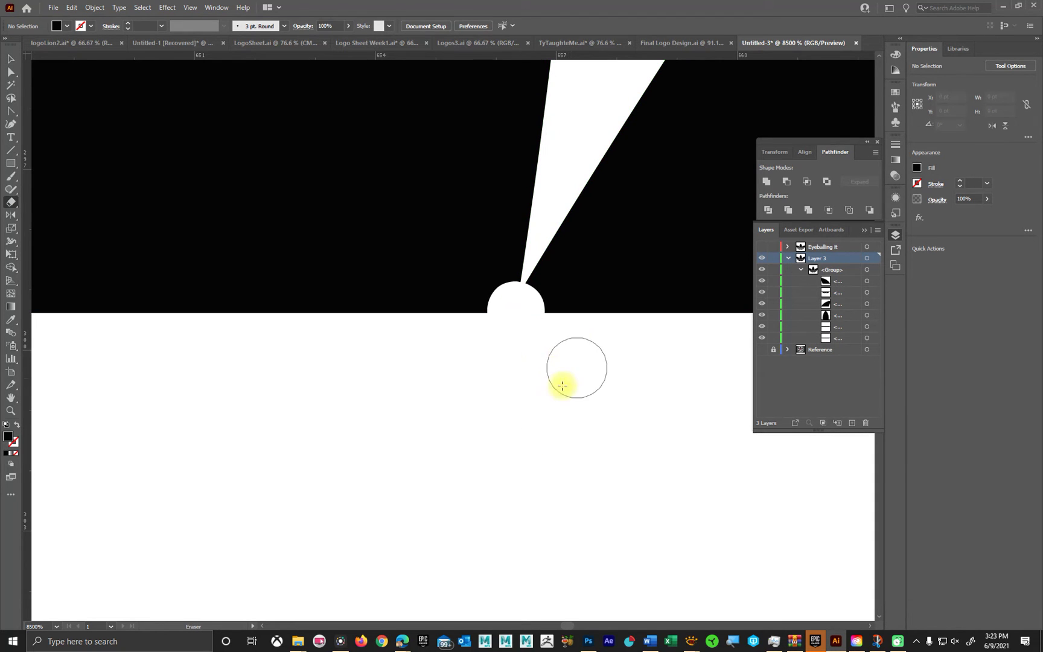
{"action": "scroll", "coordinate": [496, 369], "scroll_direction": "down", "scroll_amount": 10}
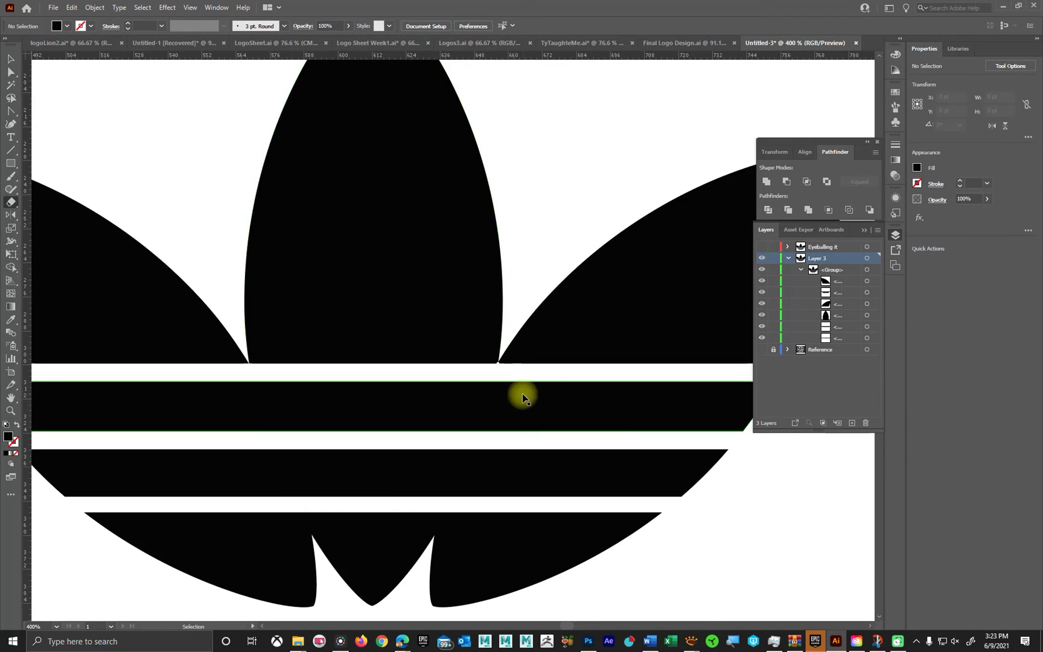
{"action": "left_click", "coordinate": [11, 59]}
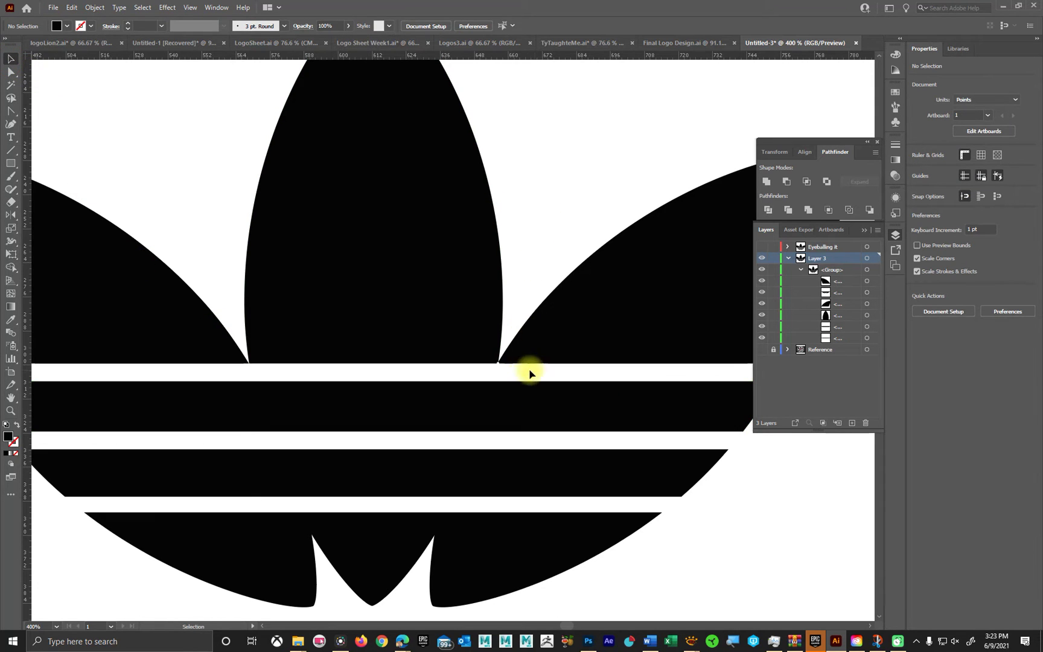
Reshape the right leaf's erased edge beside the gap, pulling the concave bite outward into a rounded corner.
{"action": "scroll", "coordinate": [563, 362], "scroll_direction": "up", "scroll_amount": 3}
{"action": "scroll", "coordinate": [563, 362], "scroll_direction": "up", "scroll_amount": 3}
{"action": "key", "text": "space"}
{"action": "left_click_drag", "start_coordinate": [207, 391], "coordinate": [753, 326]}
{"action": "scroll", "coordinate": [412, 331], "scroll_direction": "up", "scroll_amount": 5}
{"action": "left_click_drag", "start_coordinate": [248, 327], "coordinate": [472, 326]}
{"action": "left_click", "coordinate": [10, 72]}
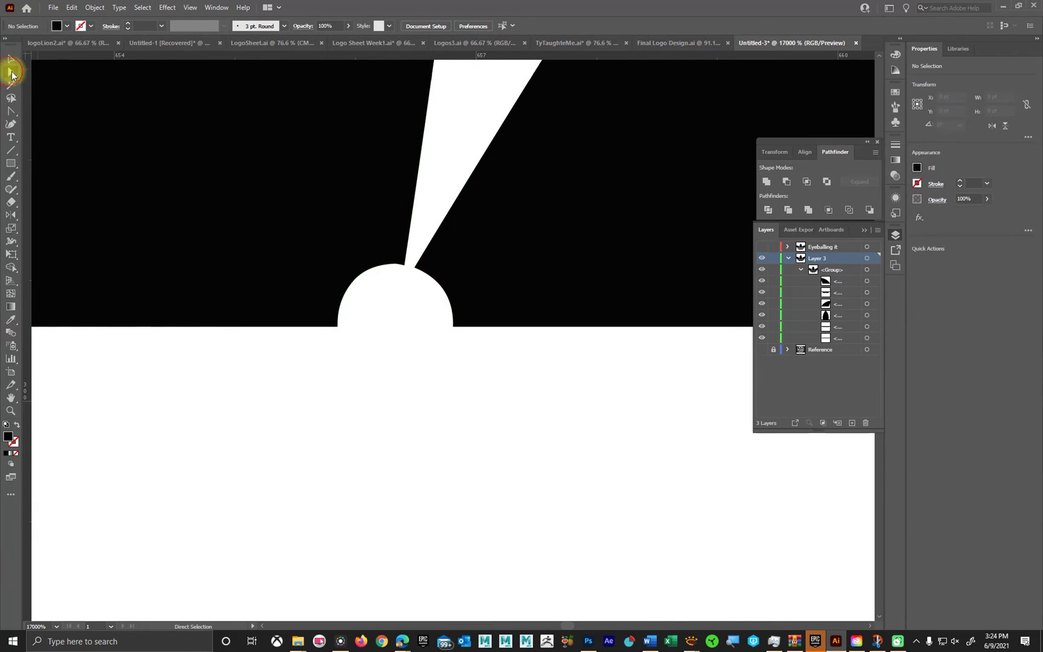
{"action": "left_click", "coordinate": [451, 301]}
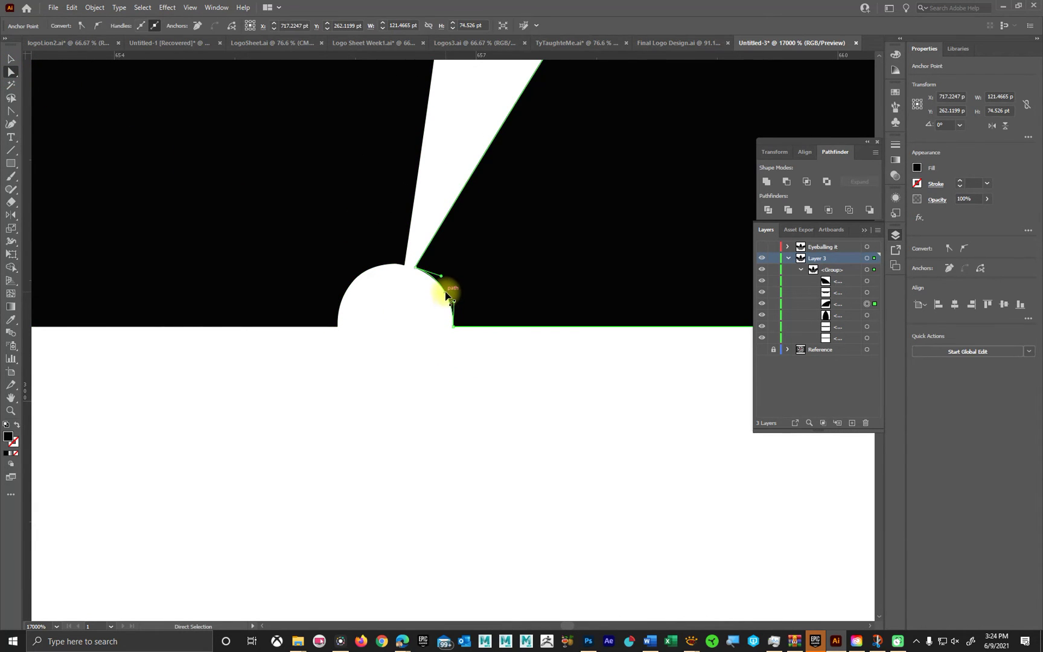
{"action": "left_click_drag", "start_coordinate": [442, 301], "coordinate": [410, 329]}
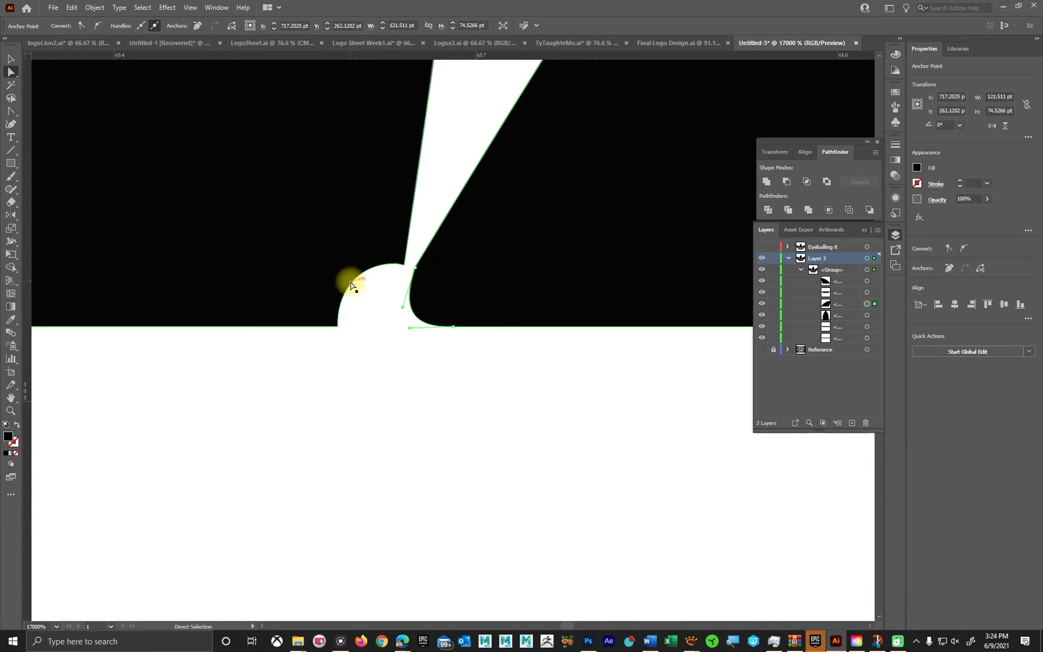
Reshape the middle leaf's erased edge beside the gap, pulling the bite outward and moving its upper anchor point closer to the right leaf.
{"action": "left_click_drag", "start_coordinate": [350, 281], "coordinate": [376, 306]}
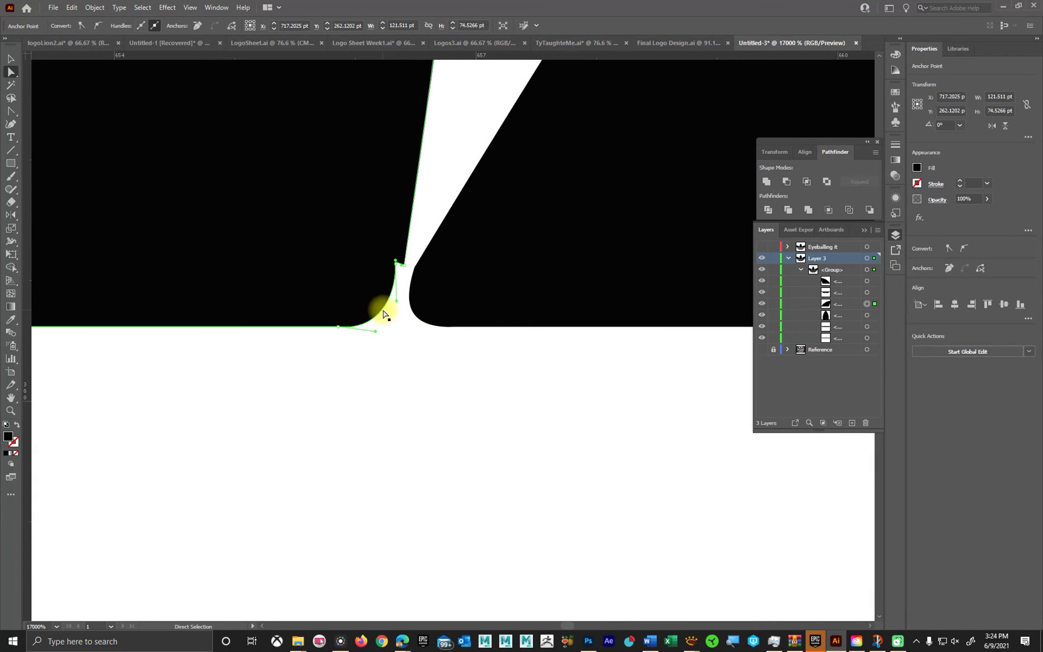
{"action": "left_click_drag", "start_coordinate": [396, 268], "coordinate": [404, 287]}
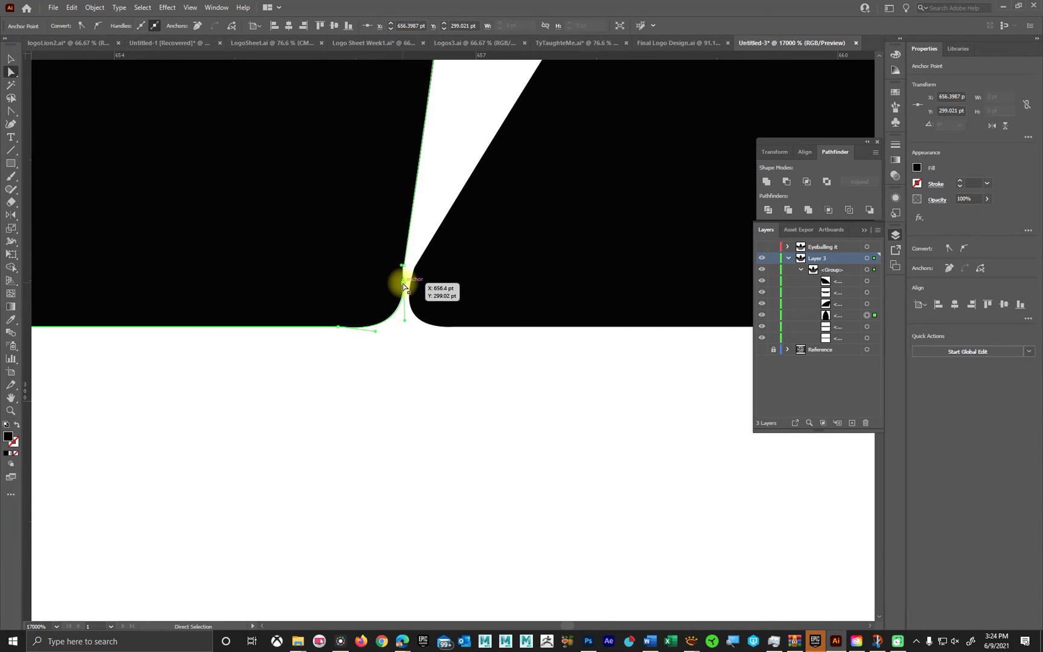
{"action": "scroll", "coordinate": [403, 287], "scroll_direction": "up", "scroll_amount": 2}
{"action": "key", "text": "space"}
{"action": "left_click_drag", "start_coordinate": [652, 282], "coordinate": [394, 375]}
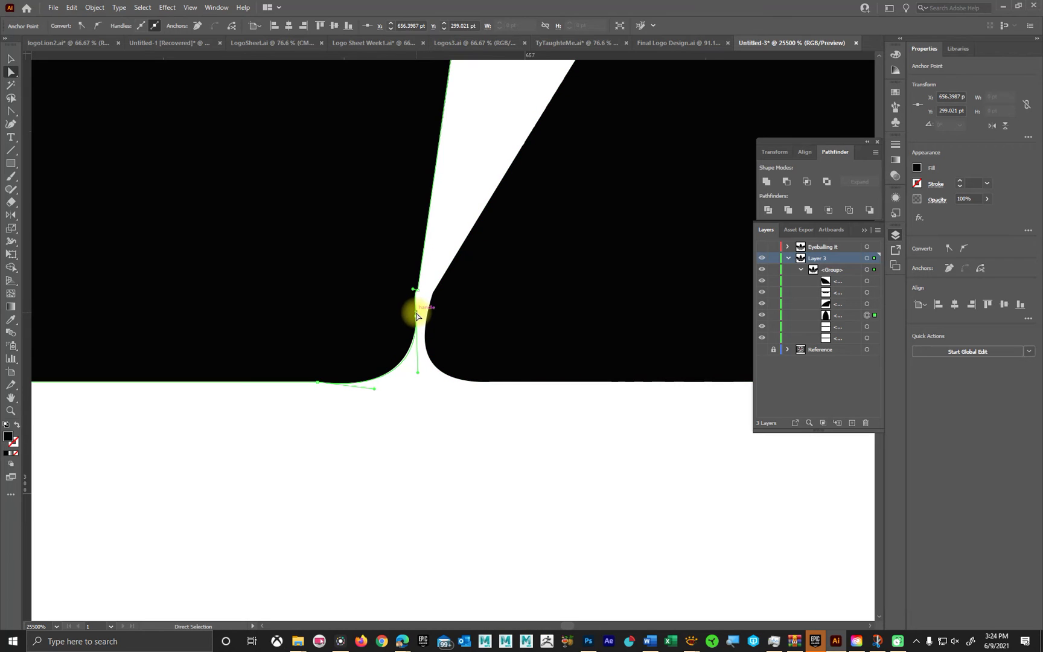
Delete the extra anchor point on the middle leaf's edge just below the notch.
{"action": "left_click", "coordinate": [12, 124]}
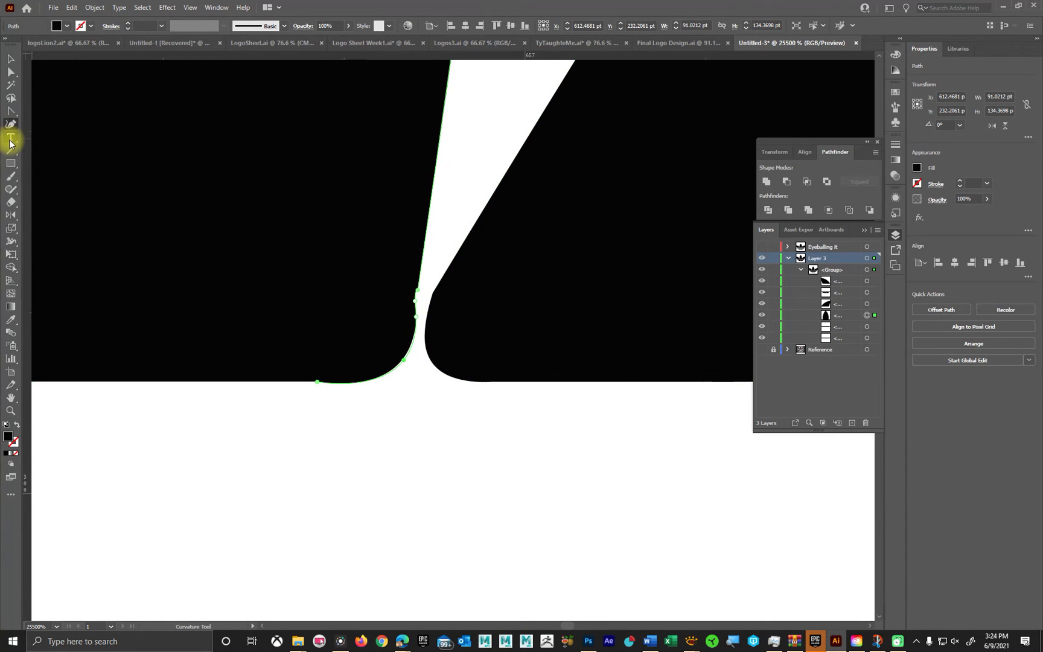
{"action": "key", "text": "ctrl"}
{"action": "left_click", "coordinate": [14, 119]}
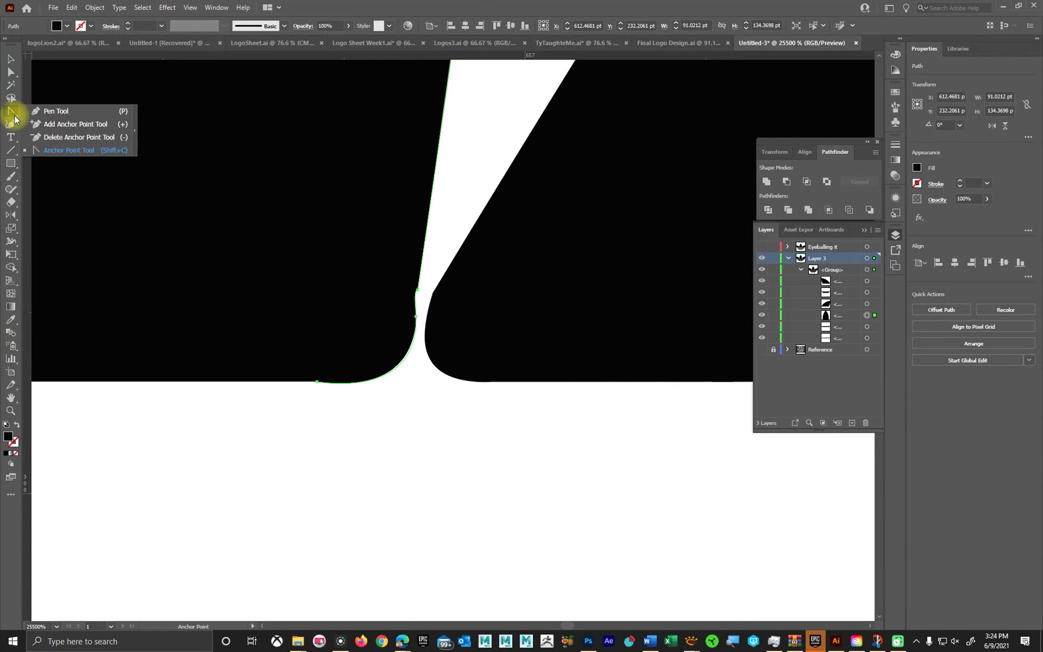
{"action": "left_click", "coordinate": [93, 137]}
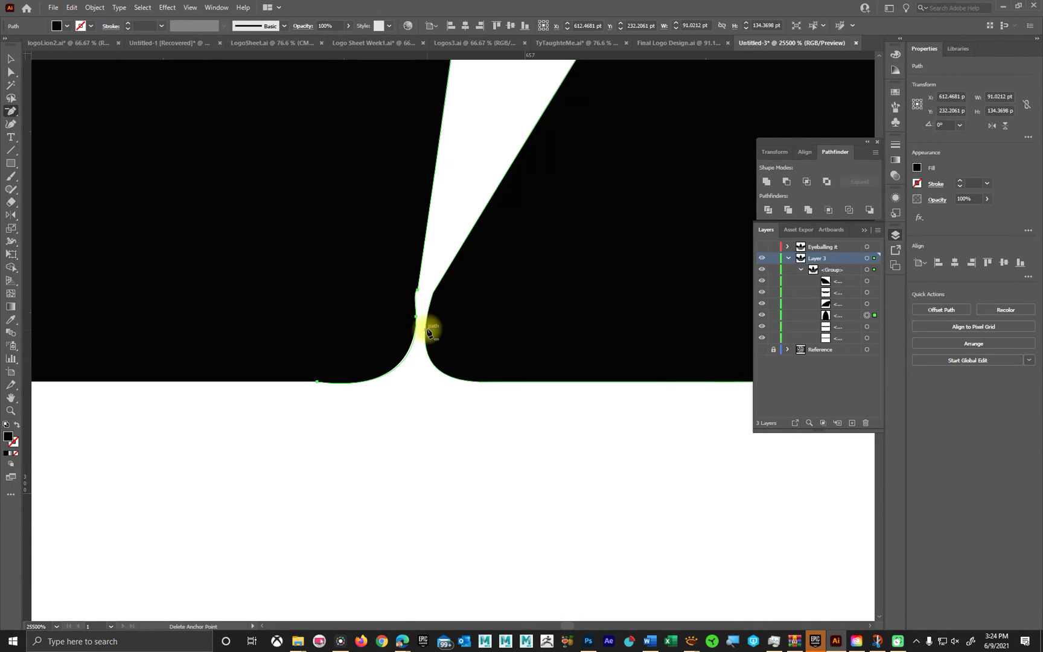
{"action": "left_click", "coordinate": [420, 319]}
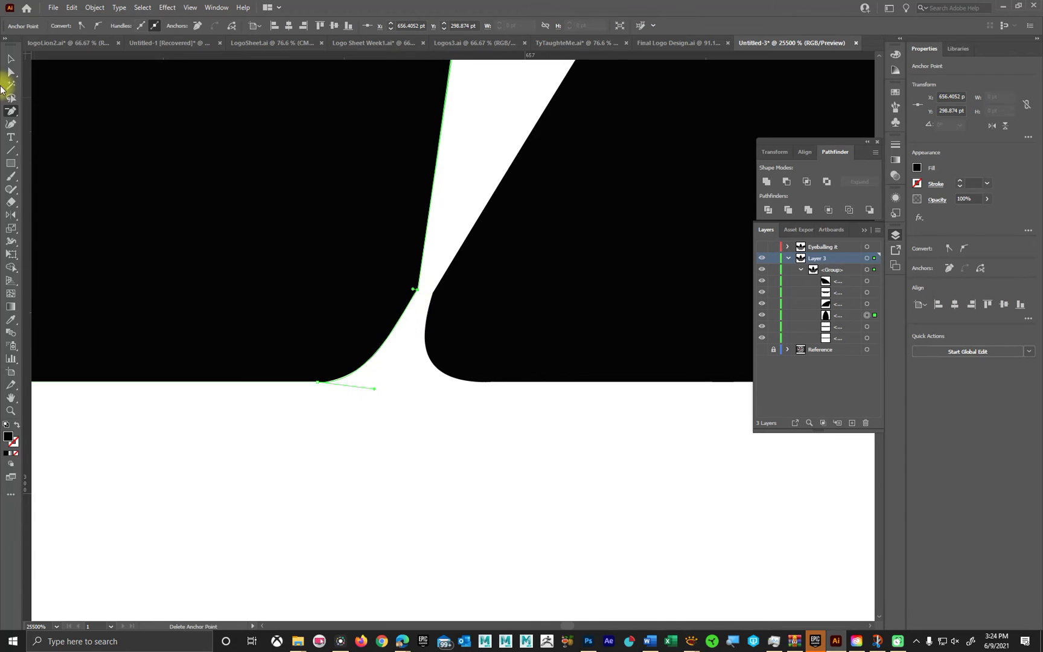
Try to reshape the middle leaf's corner curve directly by its segment, and undo each attempt.
{"action": "left_click", "coordinate": [12, 72]}
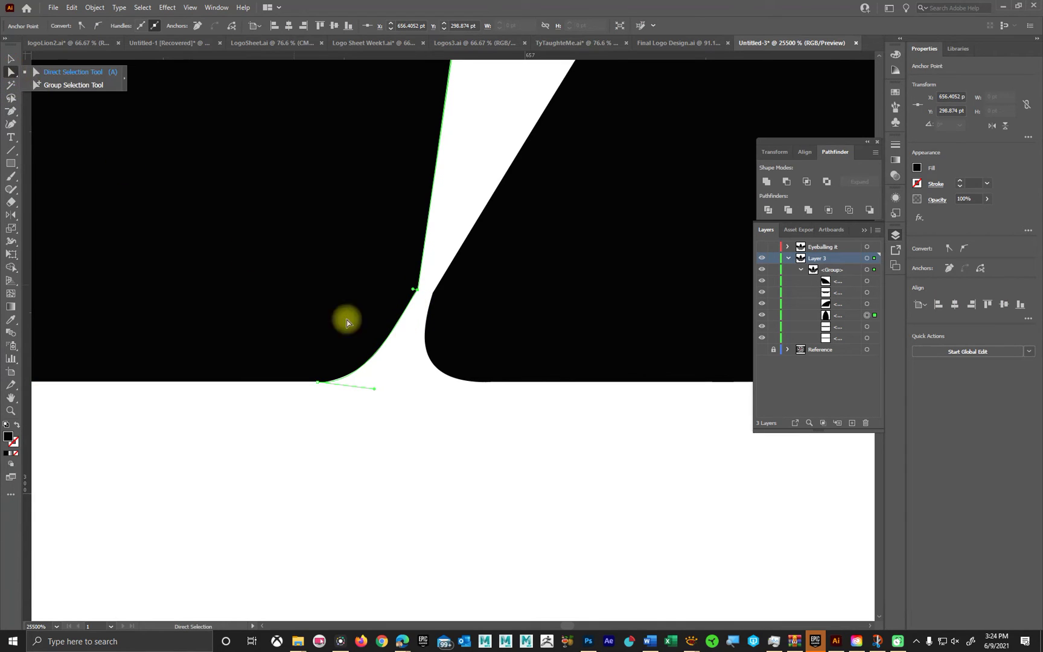
{"action": "left_click", "coordinate": [395, 333]}
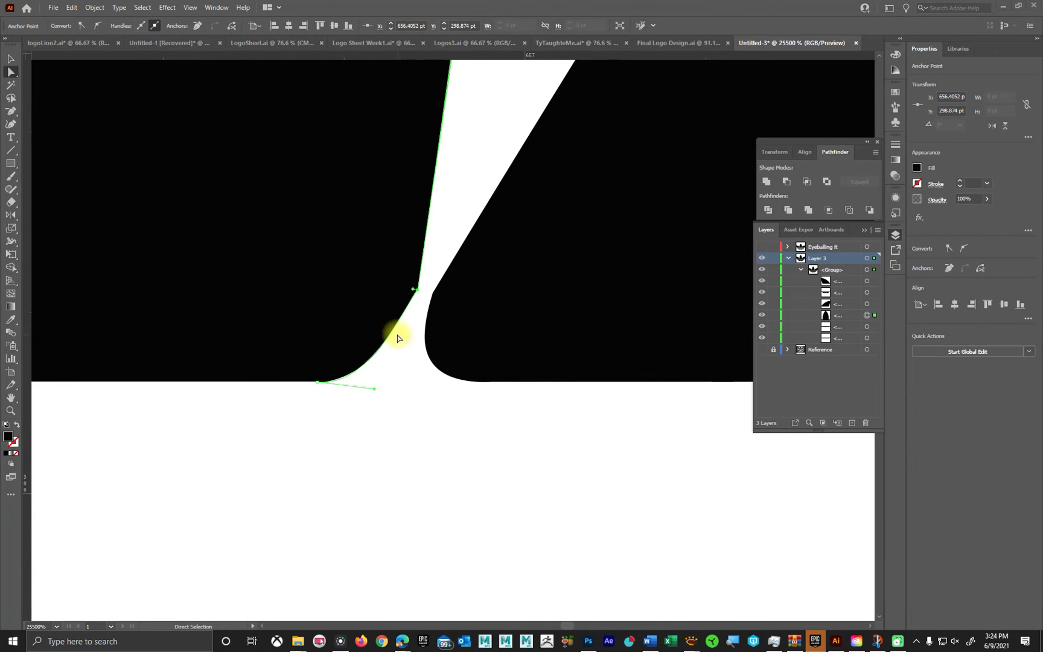
{"action": "left_click", "coordinate": [391, 338]}
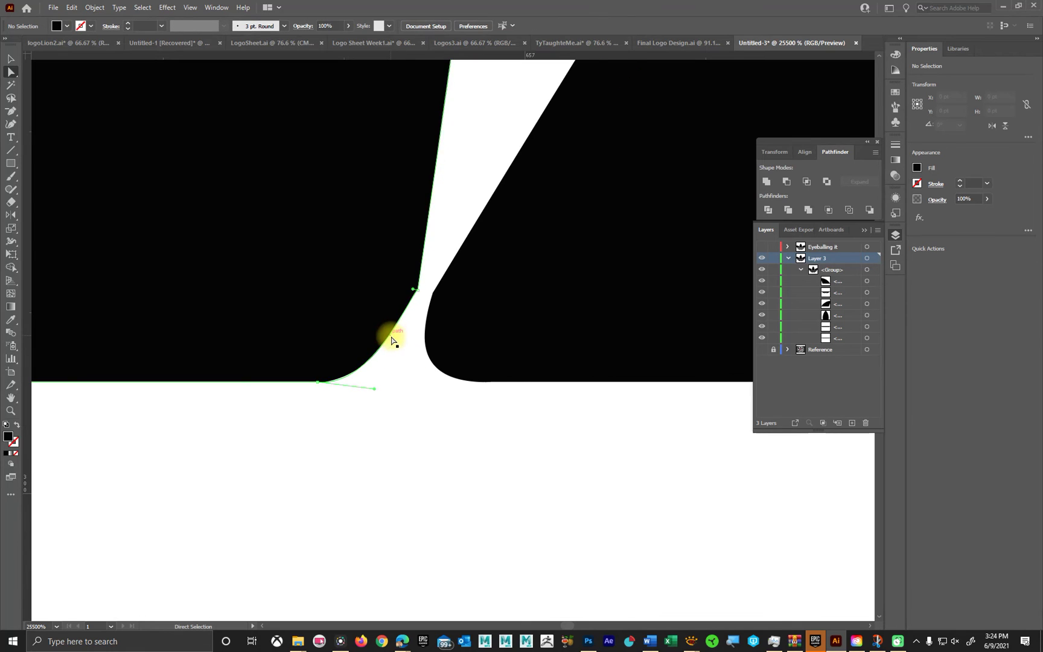
{"action": "left_click_drag", "start_coordinate": [392, 341], "coordinate": [396, 345]}
{"action": "key", "text": "ctrl+z"}
{"action": "left_click", "coordinate": [410, 285]}
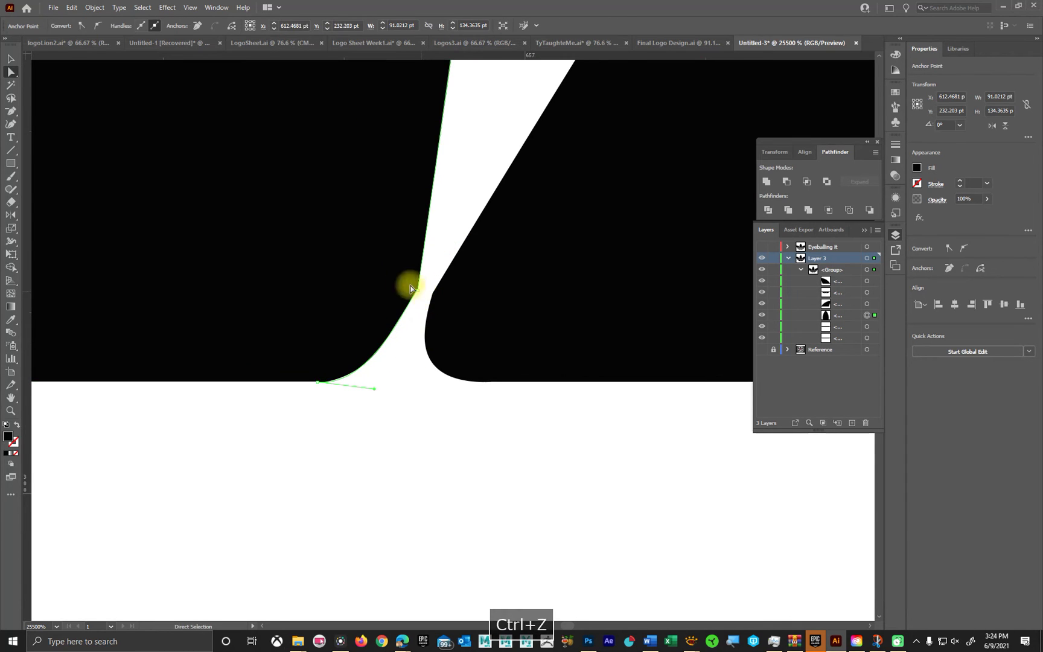
{"action": "scroll", "coordinate": [424, 341], "scroll_direction": "down", "scroll_amount": 5}
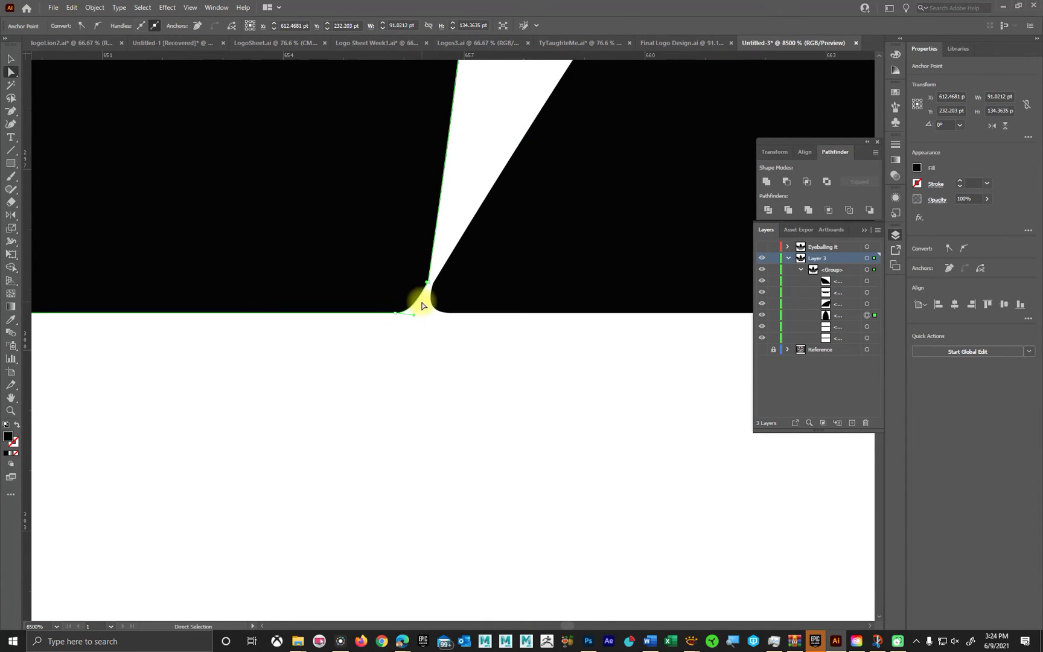
{"action": "left_click_drag", "start_coordinate": [416, 301], "coordinate": [366, 226]}
{"action": "key", "text": "ctrl+z"}
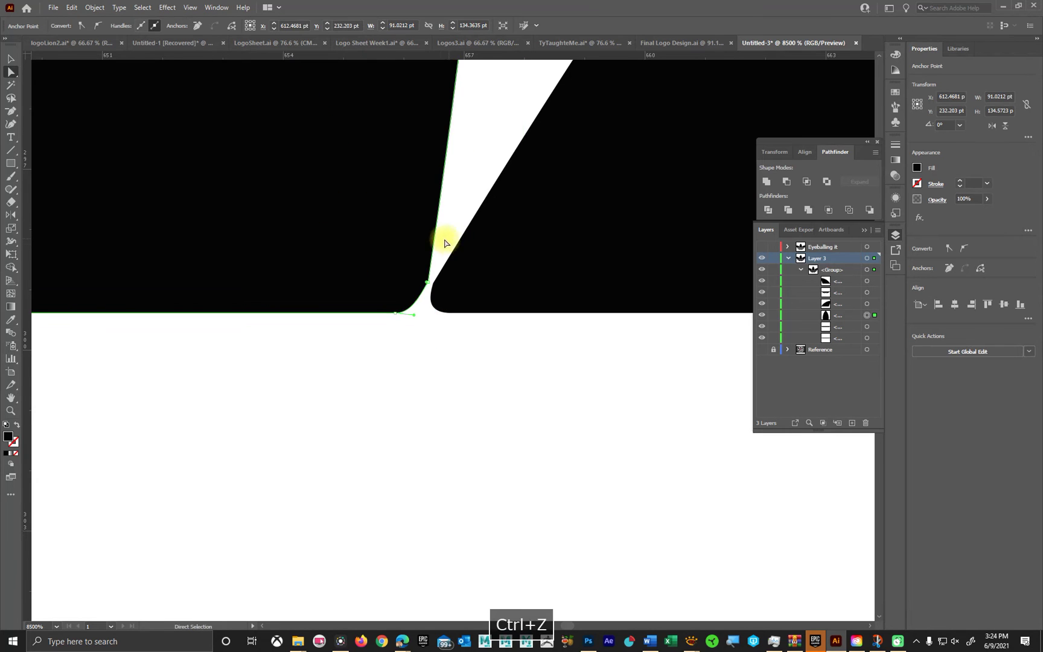
Round the middle leaf's corner beside the gap with the Anchor Point tool, extending its curve handles downward and along the bottom edge.
{"action": "scroll", "coordinate": [395, 261], "scroll_direction": "up", "scroll_amount": 4}
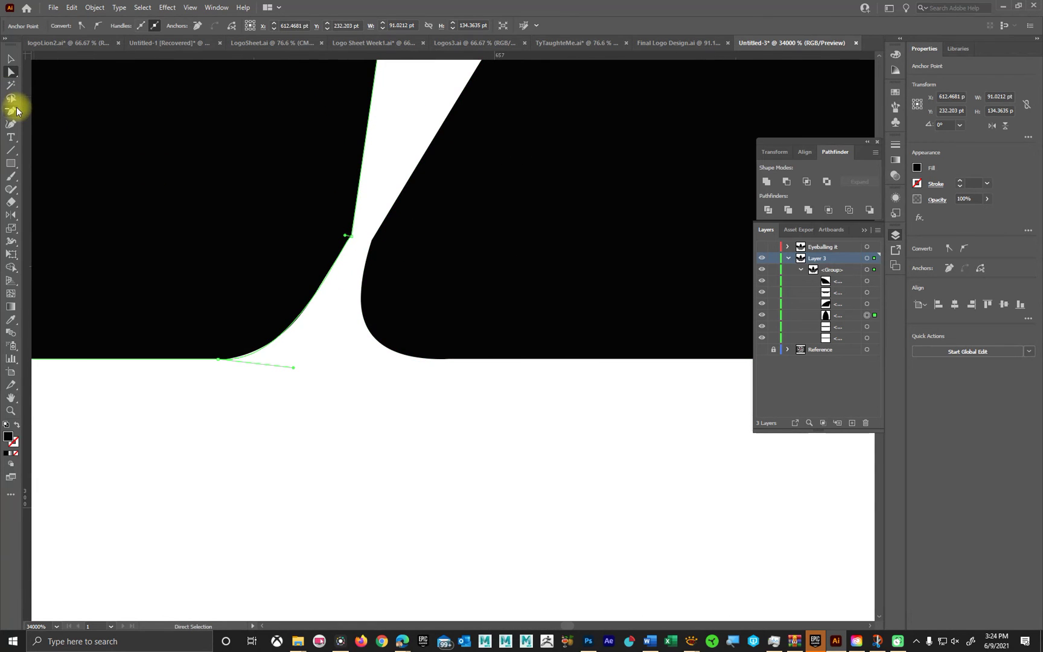
{"action": "left_click", "coordinate": [16, 111]}
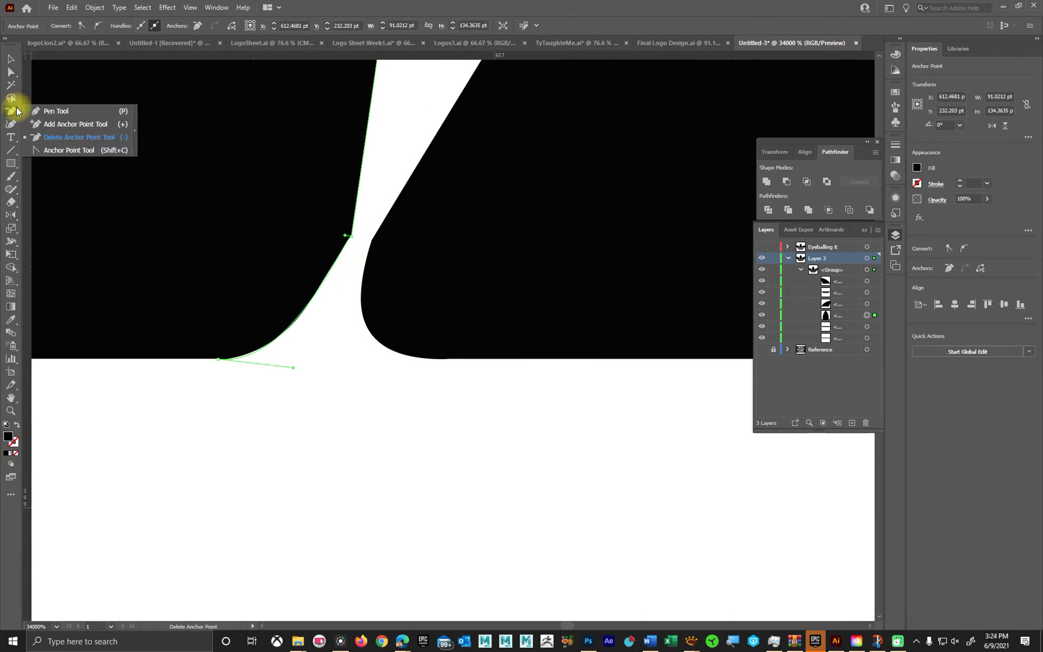
{"action": "left_click", "coordinate": [51, 151]}
{"action": "left_click_drag", "start_coordinate": [345, 238], "coordinate": [345, 324]}
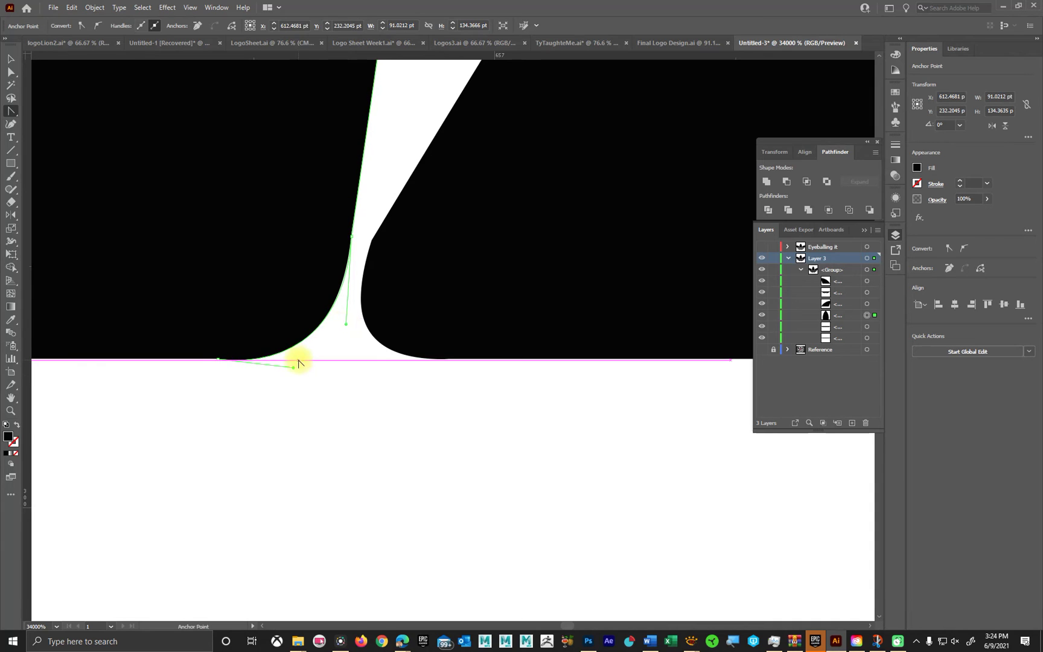
{"action": "left_click_drag", "start_coordinate": [301, 361], "coordinate": [306, 359]}
{"action": "left_click_drag", "start_coordinate": [346, 324], "coordinate": [338, 354]}
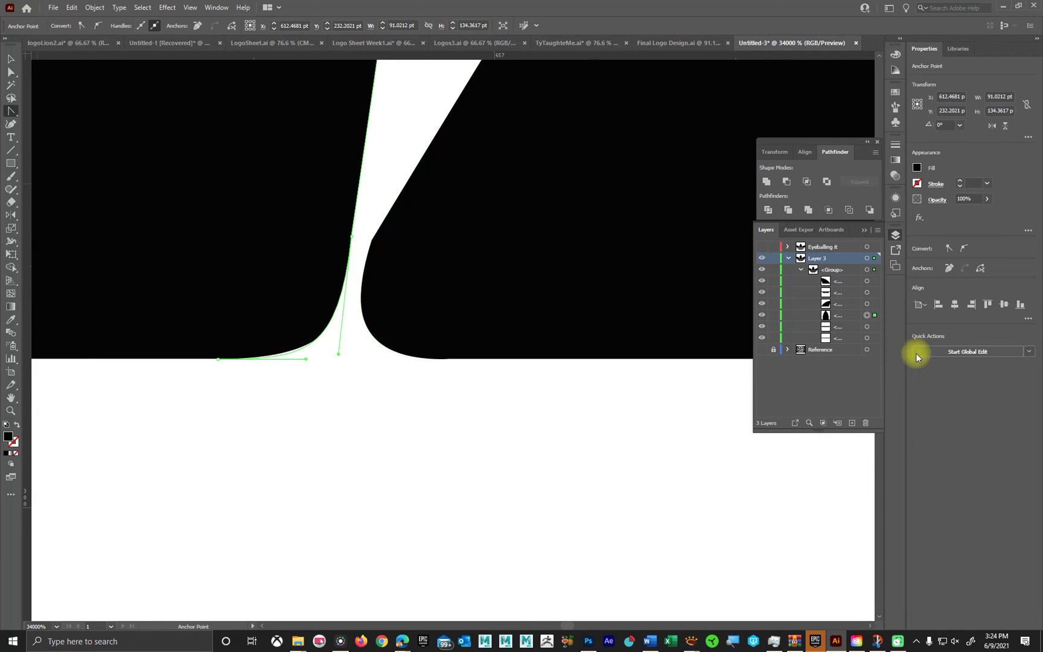
Hide and reshow the middle and right leaf paths in turn to check that they are separate shapes.
{"action": "left_click", "coordinate": [761, 315]}
{"action": "left_click", "coordinate": [761, 315]}
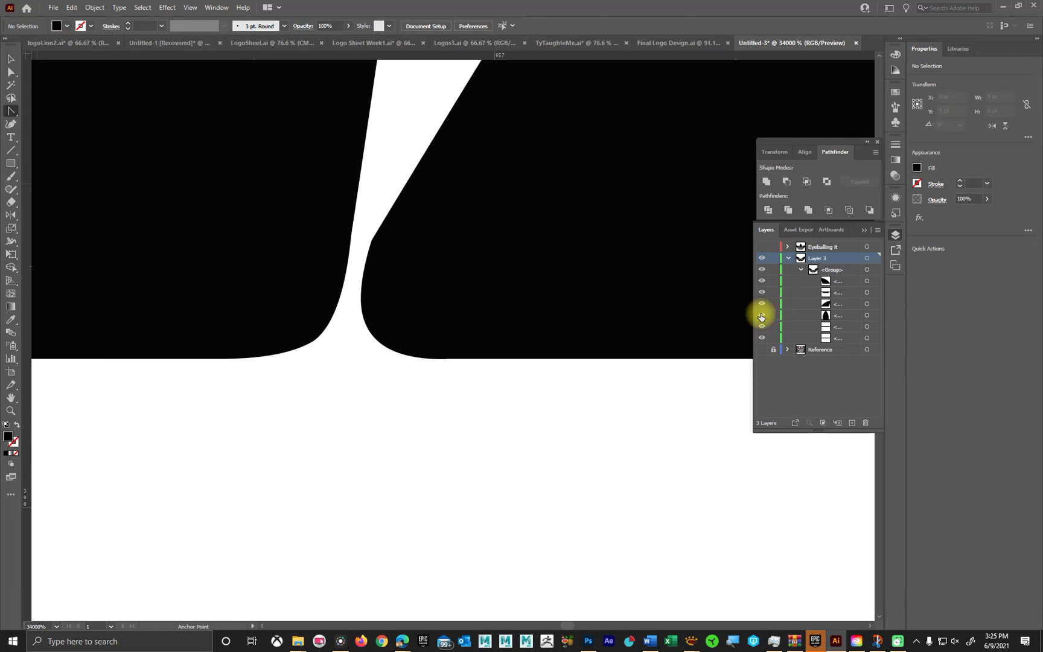
{"action": "left_click", "coordinate": [762, 304]}
{"action": "left_click", "coordinate": [761, 305]}
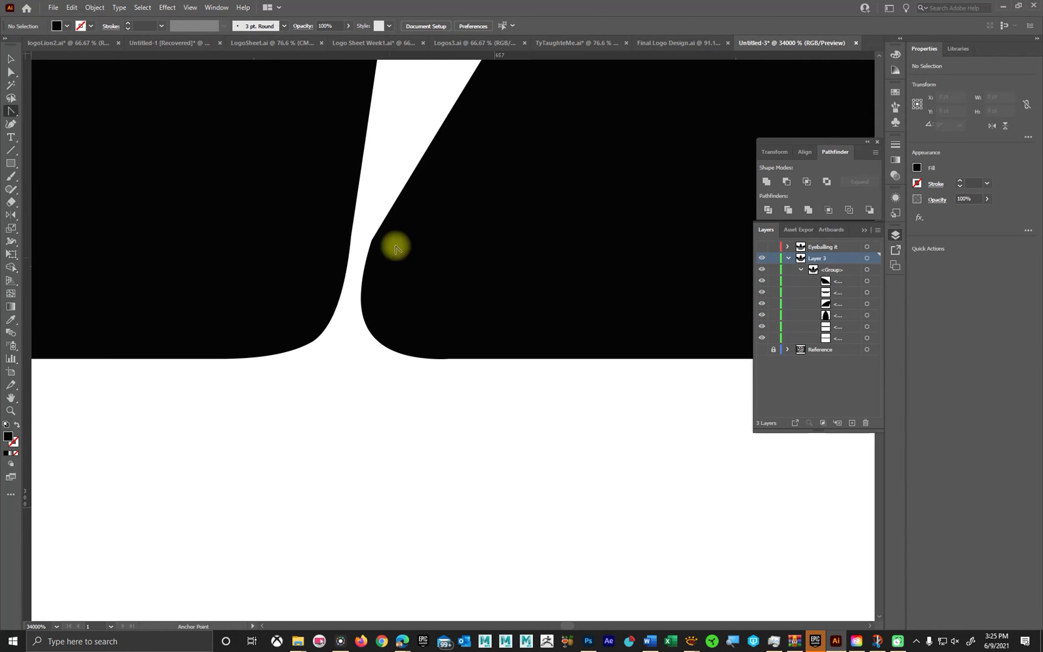
{"action": "scroll", "coordinate": [395, 299], "scroll_direction": "down", "scroll_amount": 10}
{"action": "scroll", "coordinate": [401, 293], "scroll_direction": "down", "scroll_amount": 5}
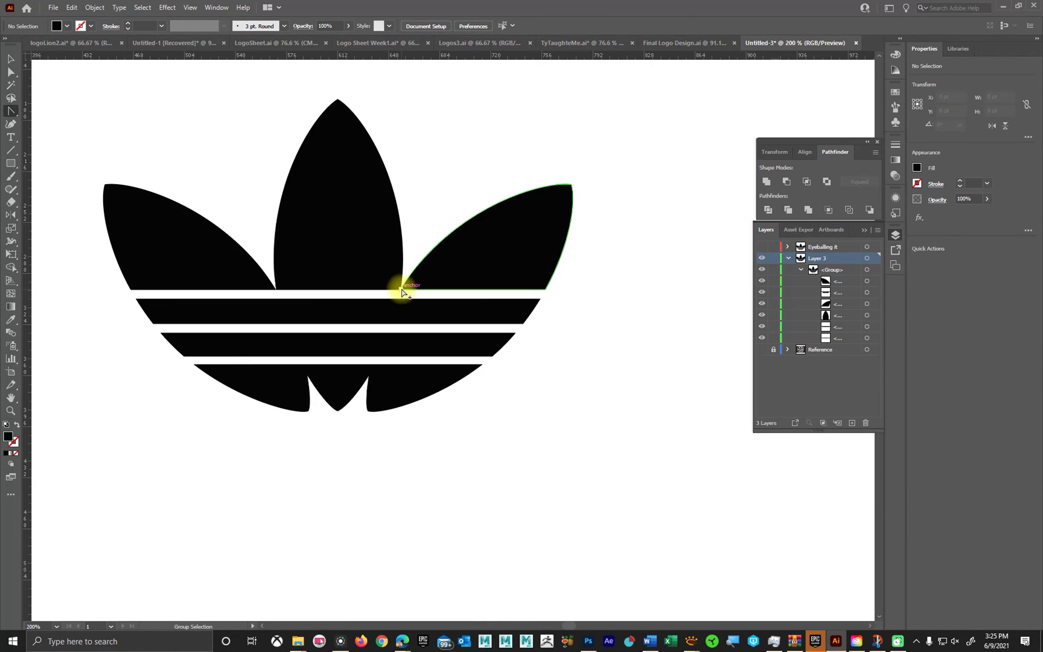
Inspect the whole logo, hiding and reshowing the group and each of its six paths in turn.
{"action": "left_click", "coordinate": [10, 59]}
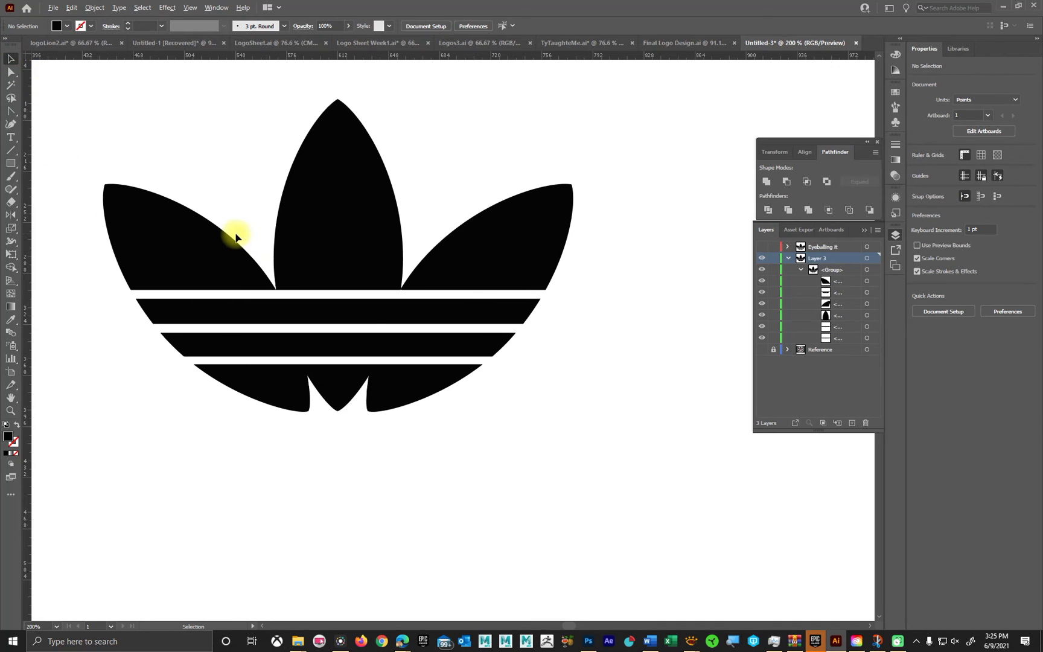
{"action": "scroll", "coordinate": [236, 233], "scroll_direction": "up", "scroll_amount": 2}
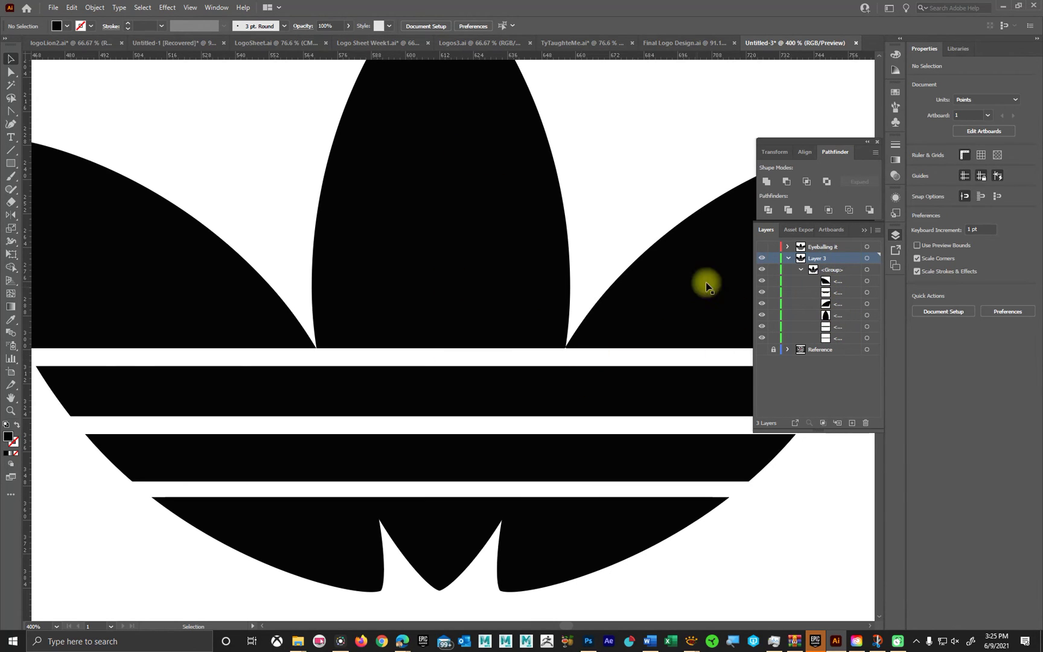
{"action": "scroll", "coordinate": [522, 348], "scroll_direction": "down", "scroll_amount": 1}
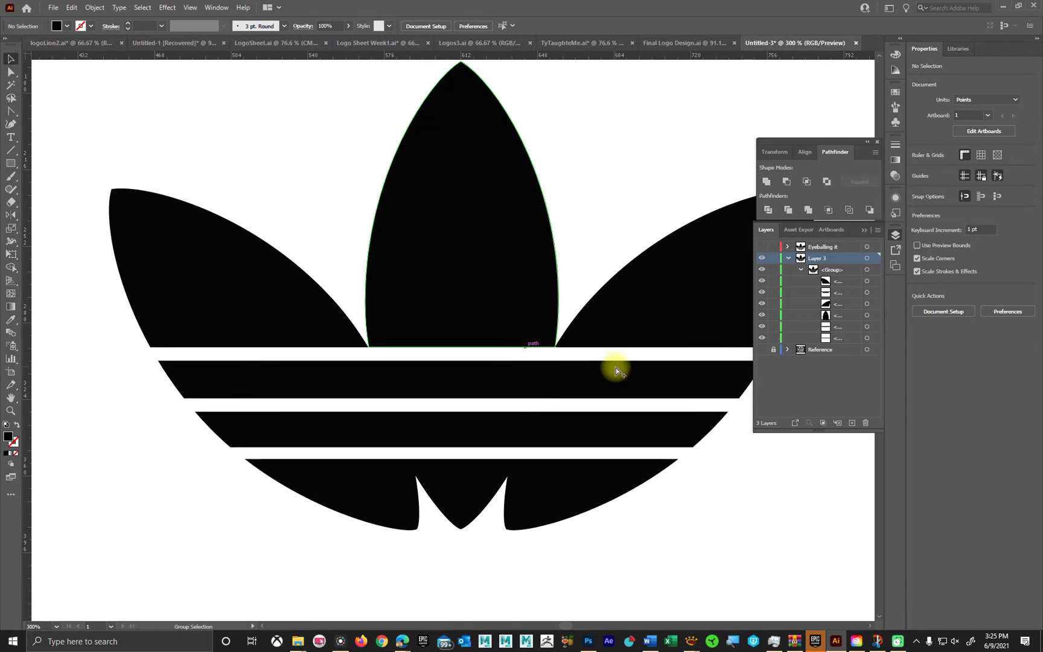
{"action": "scroll", "coordinate": [628, 367], "scroll_direction": "up", "scroll_amount": 2}
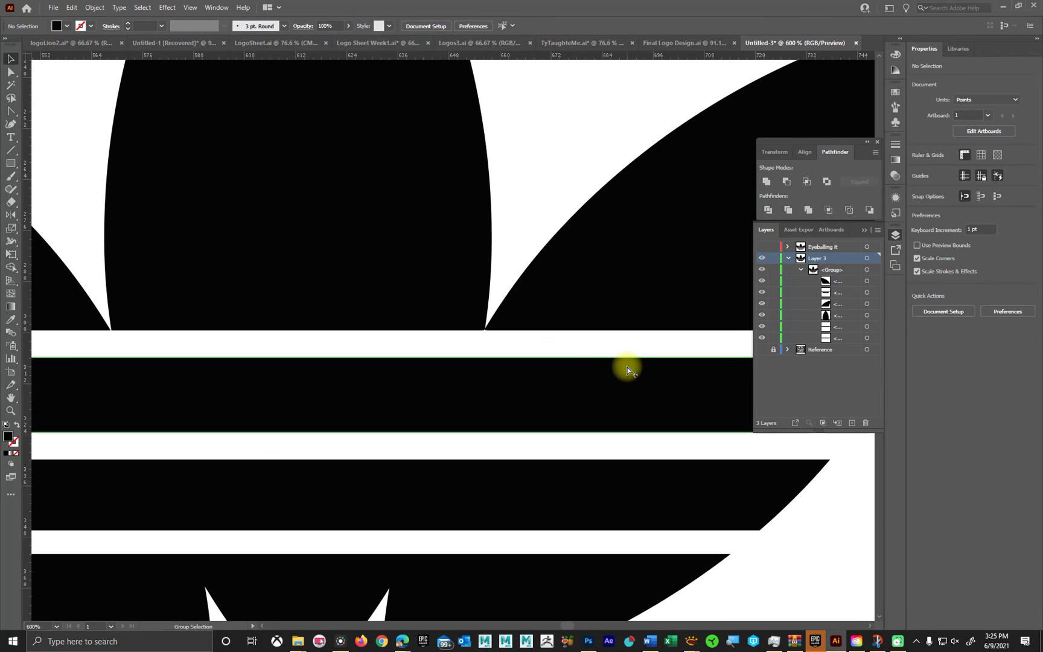
{"action": "scroll", "coordinate": [413, 391], "scroll_direction": "down", "scroll_amount": 2}
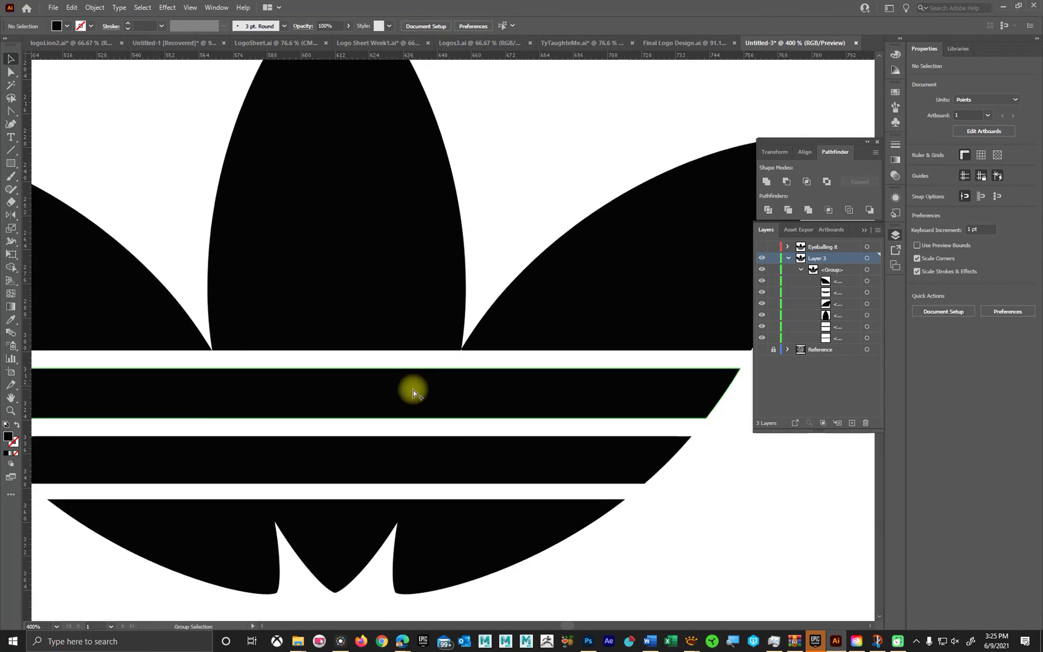
{"action": "left_click", "coordinate": [763, 270]}
{"action": "left_click", "coordinate": [761, 271]}
{"action": "left_click", "coordinate": [762, 281]}
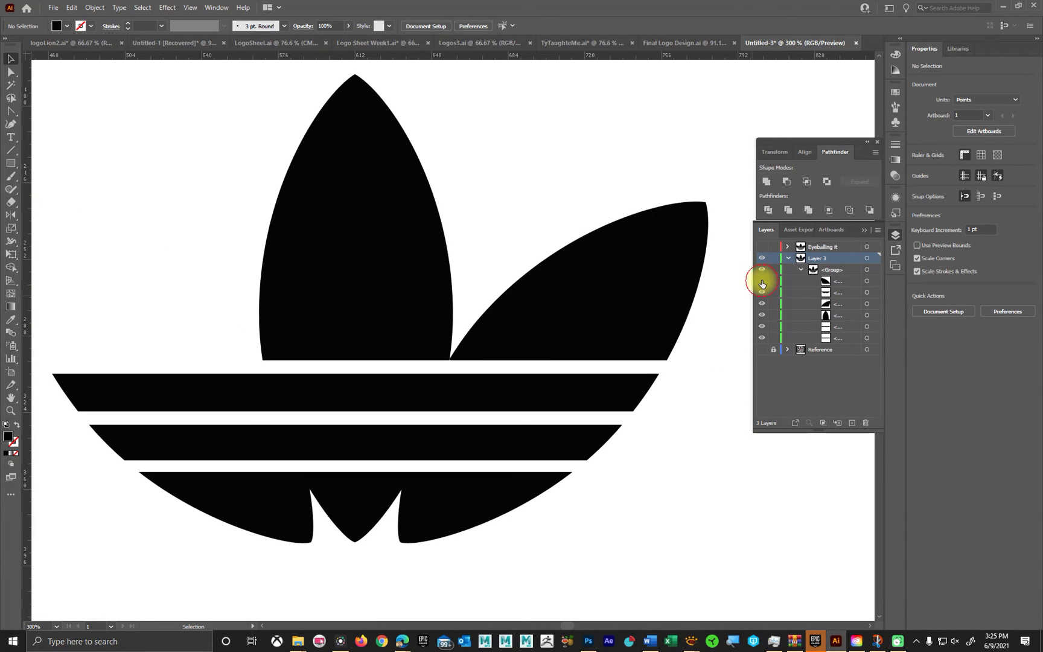
{"action": "left_click", "coordinate": [762, 282]}
{"action": "left_click", "coordinate": [762, 292]}
{"action": "left_click", "coordinate": [762, 292]}
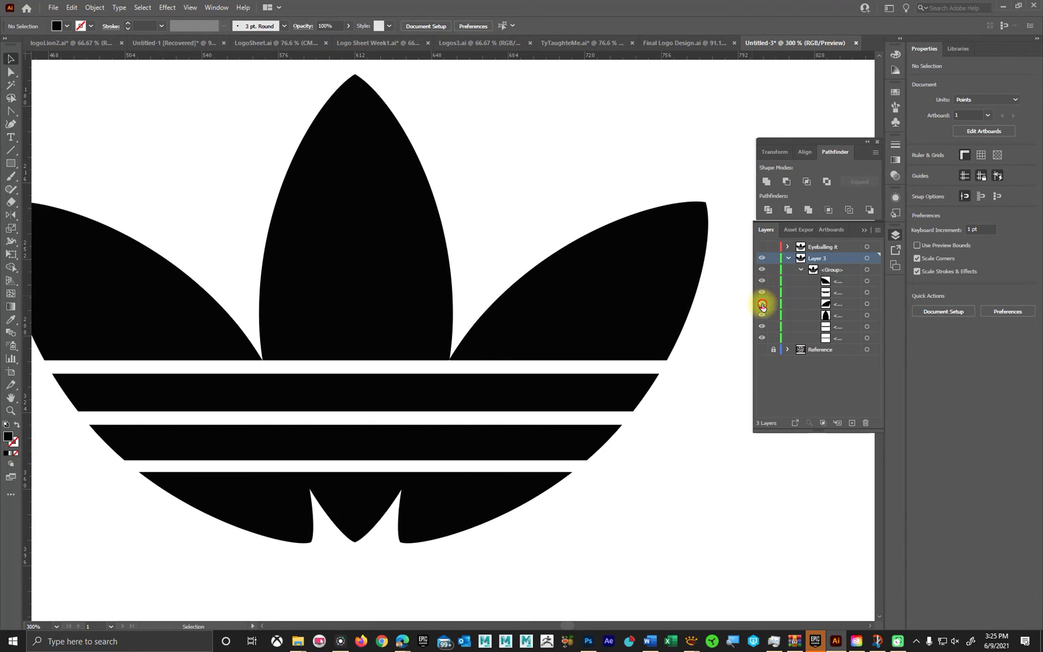
{"action": "left_click", "coordinate": [762, 303]}
{"action": "left_click", "coordinate": [762, 306]}
{"action": "left_click", "coordinate": [761, 319]}
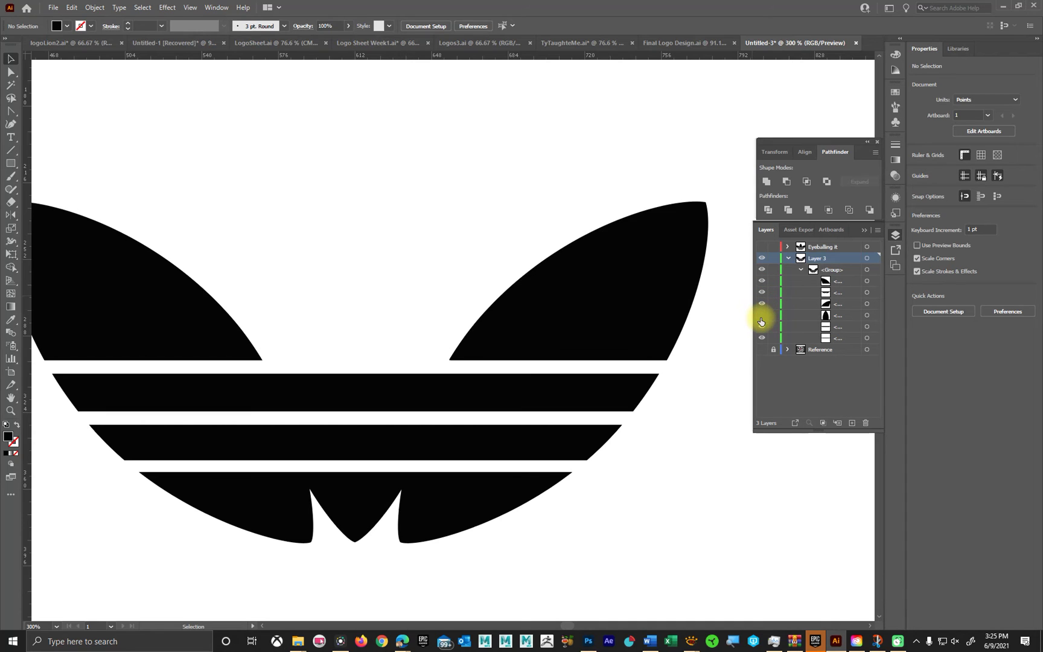
{"action": "left_click", "coordinate": [762, 317]}
{"action": "left_click", "coordinate": [762, 326]}
{"action": "left_click", "coordinate": [762, 327]}
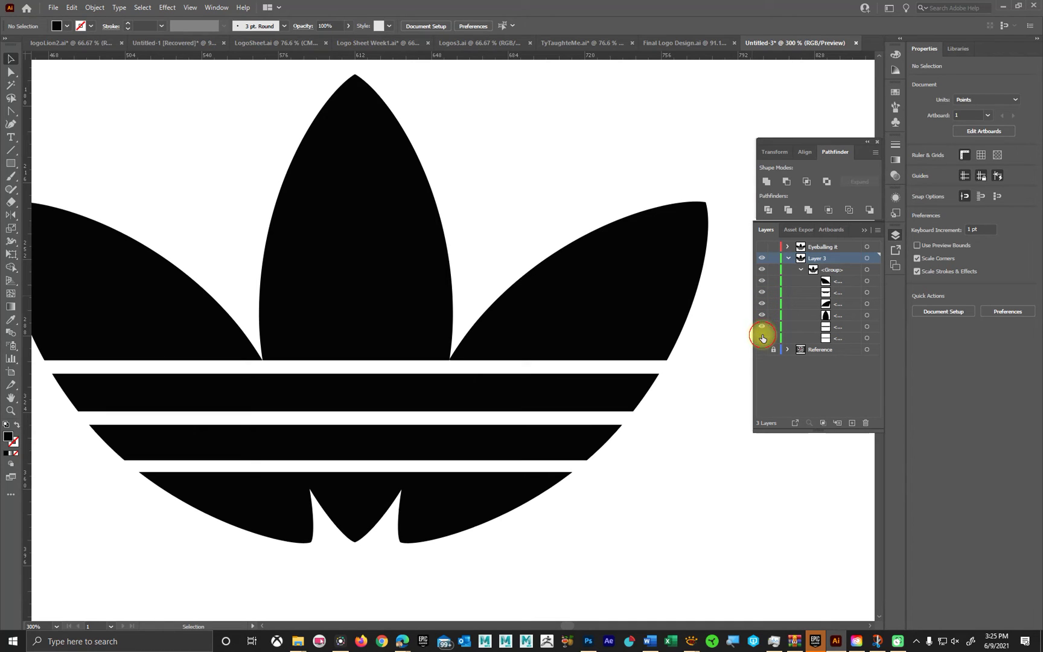
{"action": "left_click", "coordinate": [762, 338]}
{"action": "left_click", "coordinate": [761, 338]}
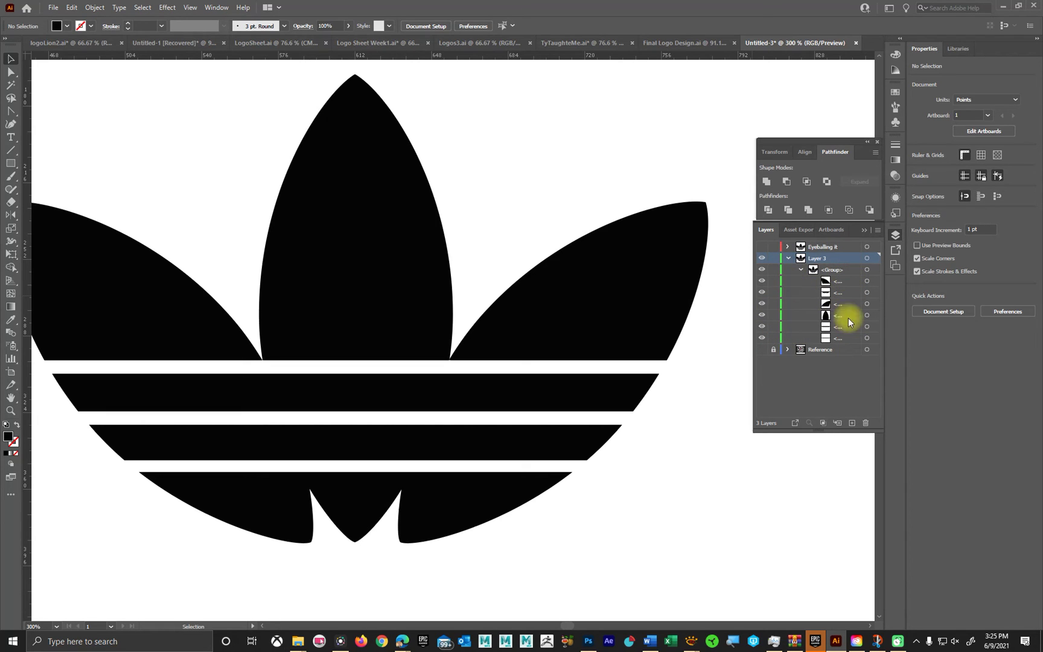
Rename Layer 3 as "Manual Trace".
{"action": "double_click", "coordinate": [820, 258]}
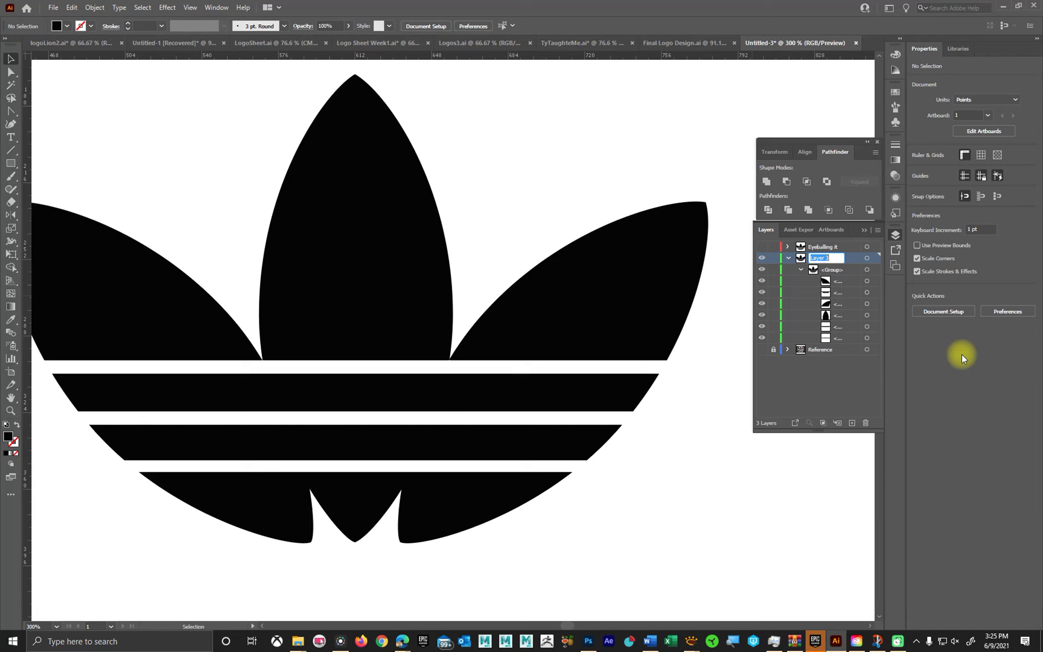
{"action": "type", "text": "Man"}
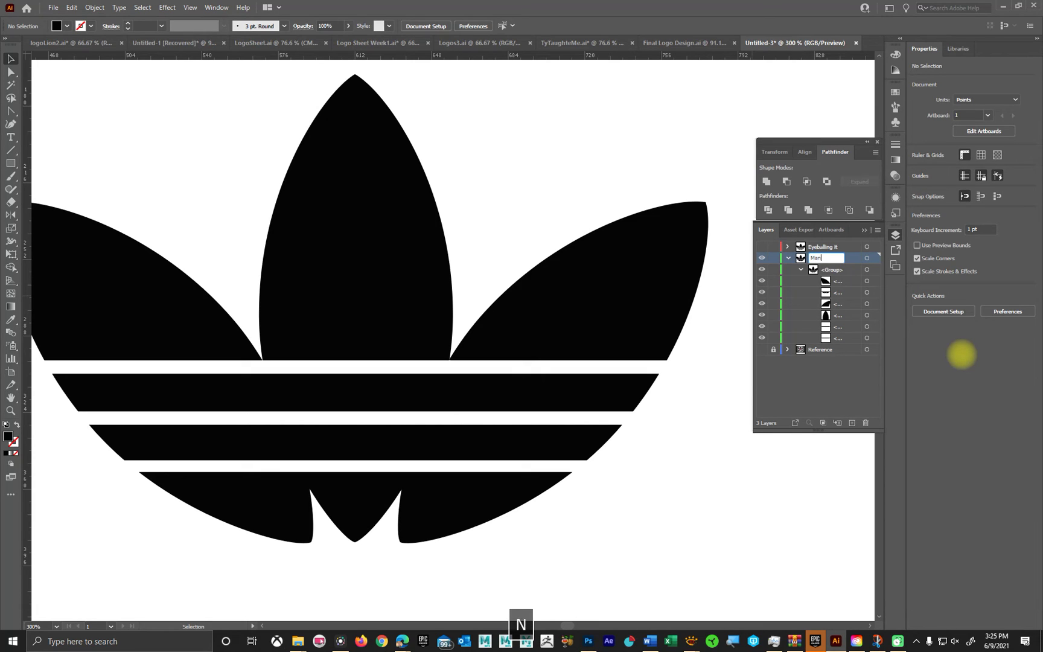
{"action": "type", "text": "ual Trace"}
{"action": "key", "text": "Return"}
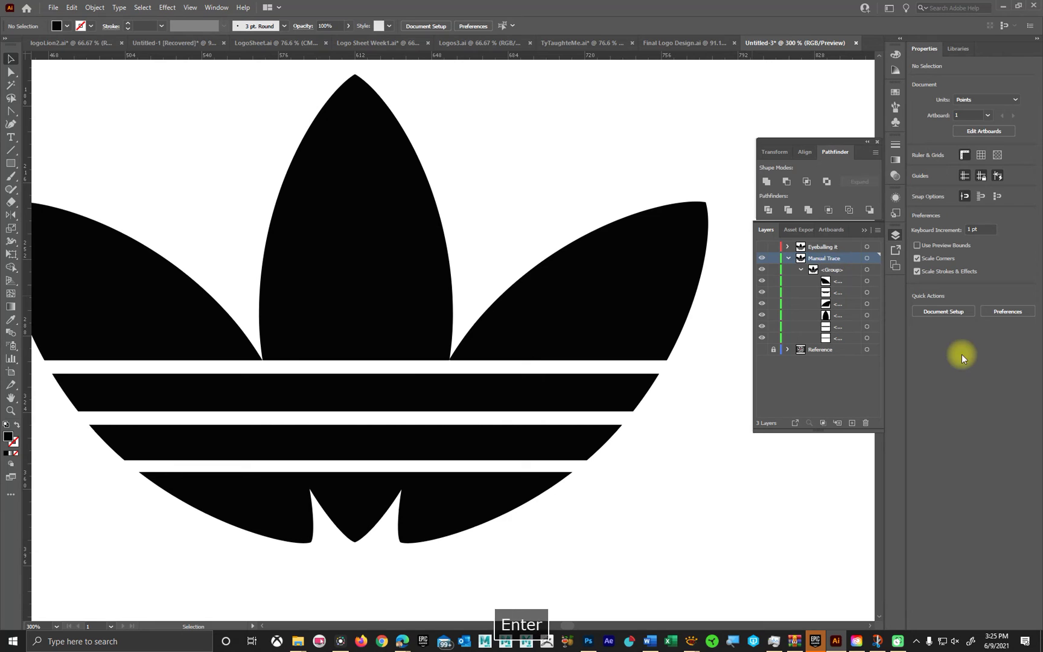
Collapse the Manual Trace layer and show the Reference layer beneath it, with the artwork at 100% zoom.
{"action": "left_click", "coordinate": [787, 259]}
{"action": "key", "text": "ctrl+1"}
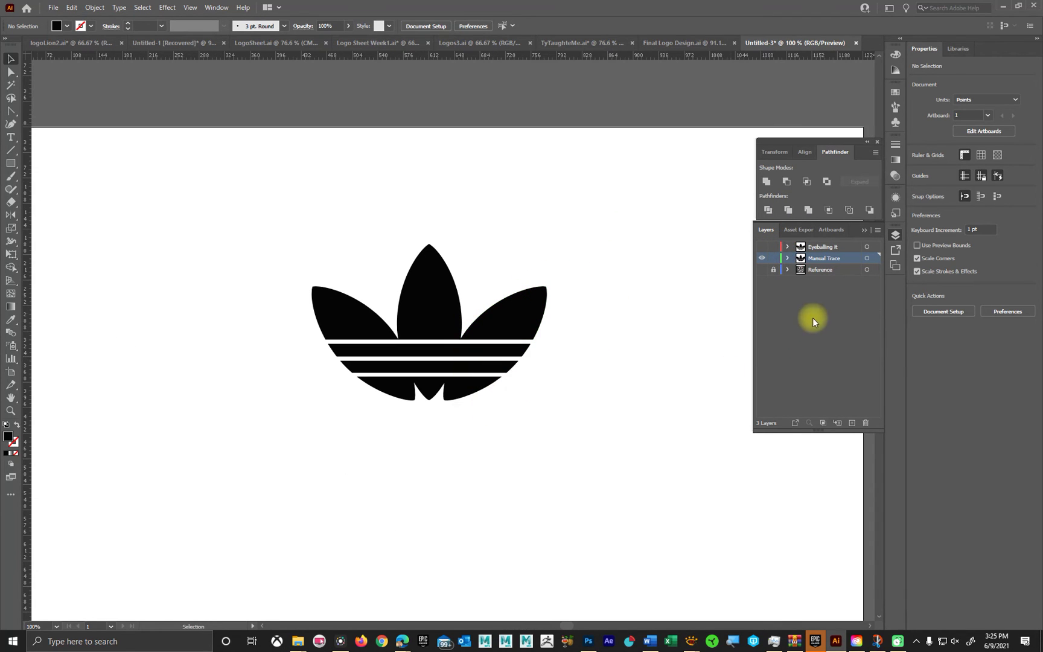
{"action": "left_click", "coordinate": [761, 270]}
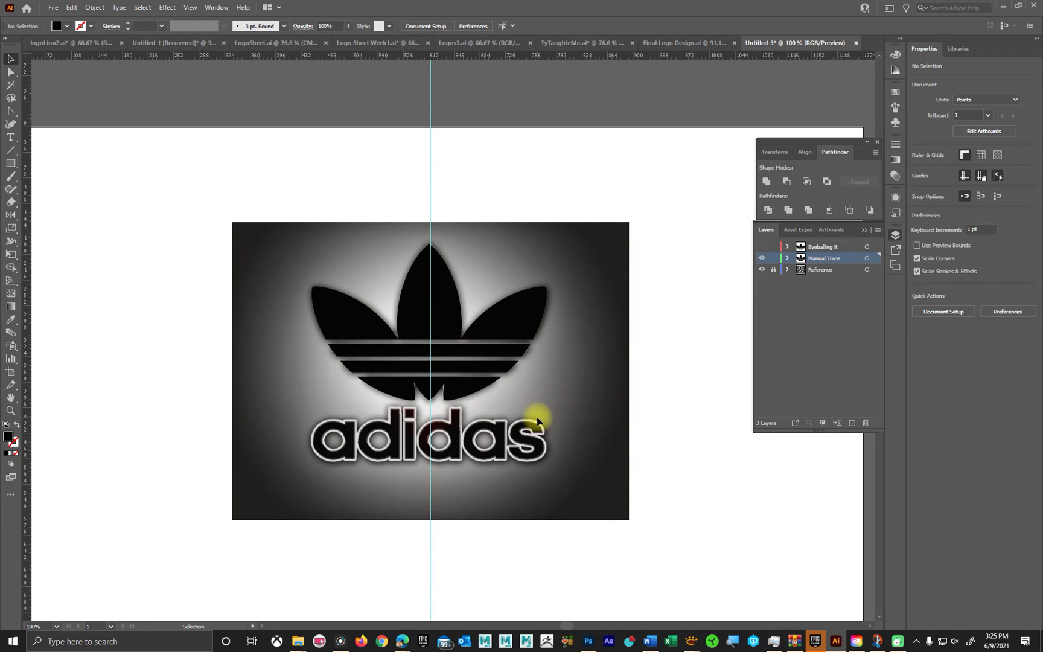
Hide the Manual Trace layer and add a new empty layer above it.
{"action": "scroll", "coordinate": [532, 394], "scroll_direction": "up", "scroll_amount": 3}
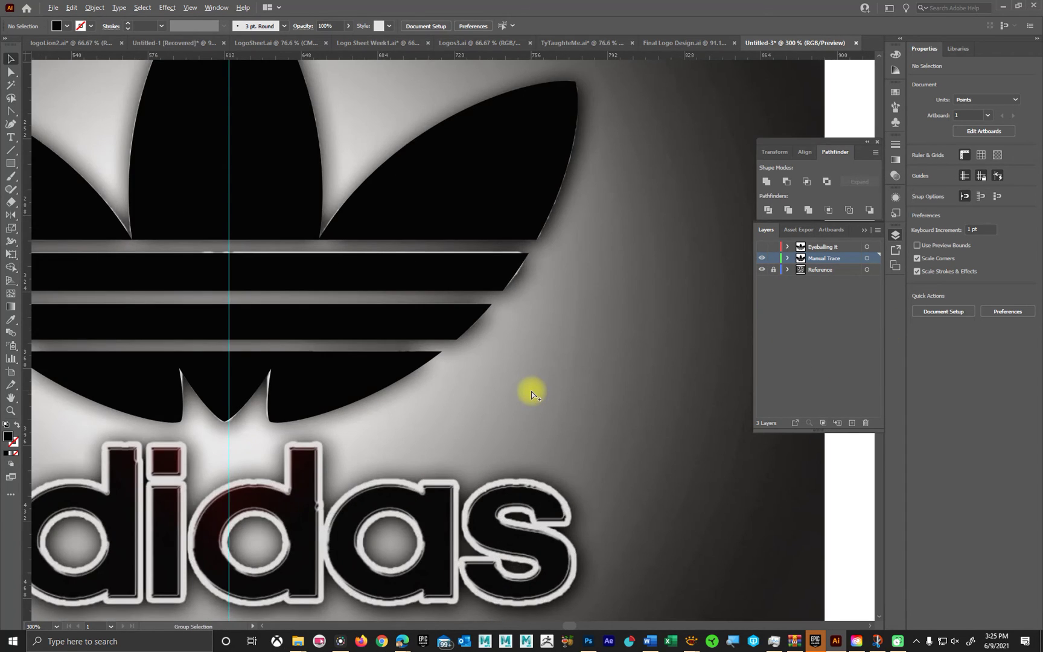
{"action": "scroll", "coordinate": [531, 395], "scroll_direction": "down", "scroll_amount": 1}
{"action": "left_click", "coordinate": [761, 257]}
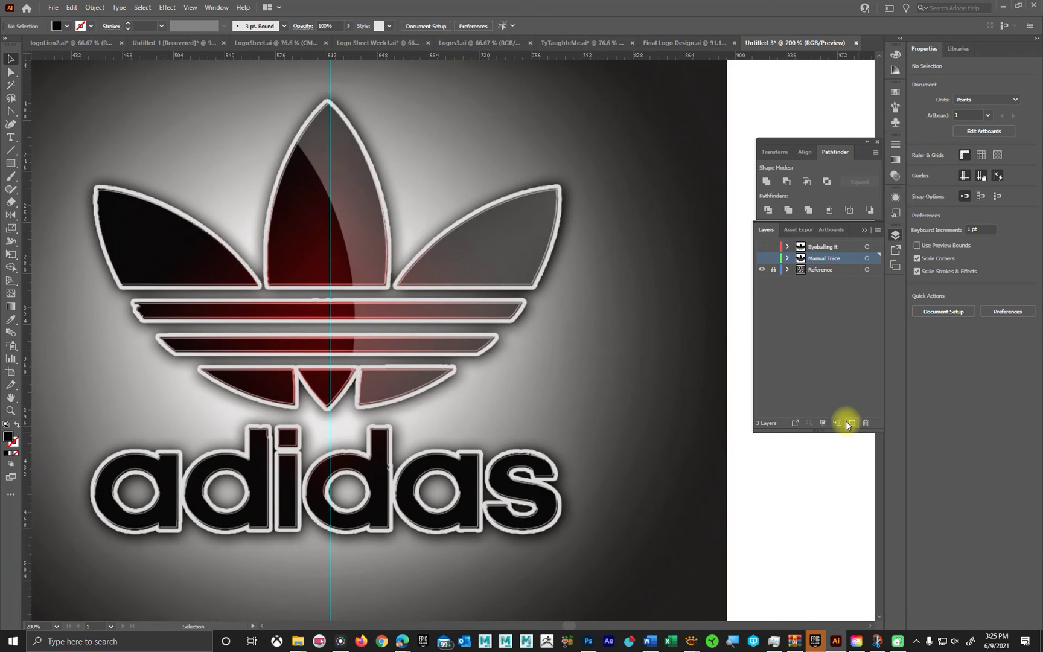
{"action": "left_click", "coordinate": [852, 424]}
{"action": "scroll", "coordinate": [493, 331], "scroll_direction": "up", "scroll_amount": 2}
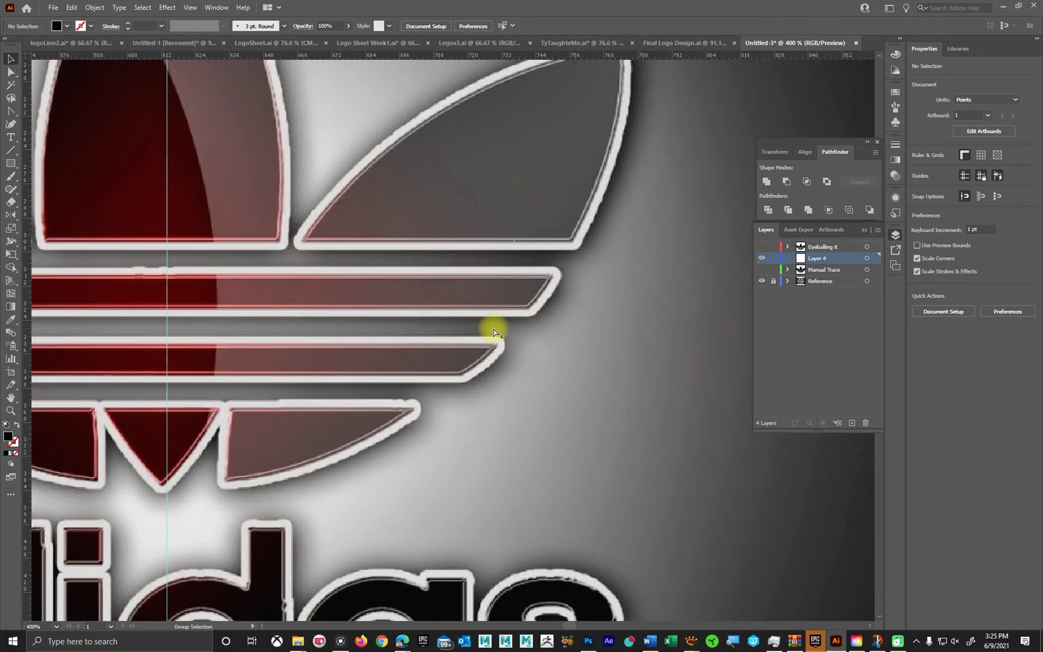
Start a Pen tool path at the right leaf's inner lower corner and run its bottom edge to the outer lower corner.
{"action": "left_click", "coordinate": [11, 125]}
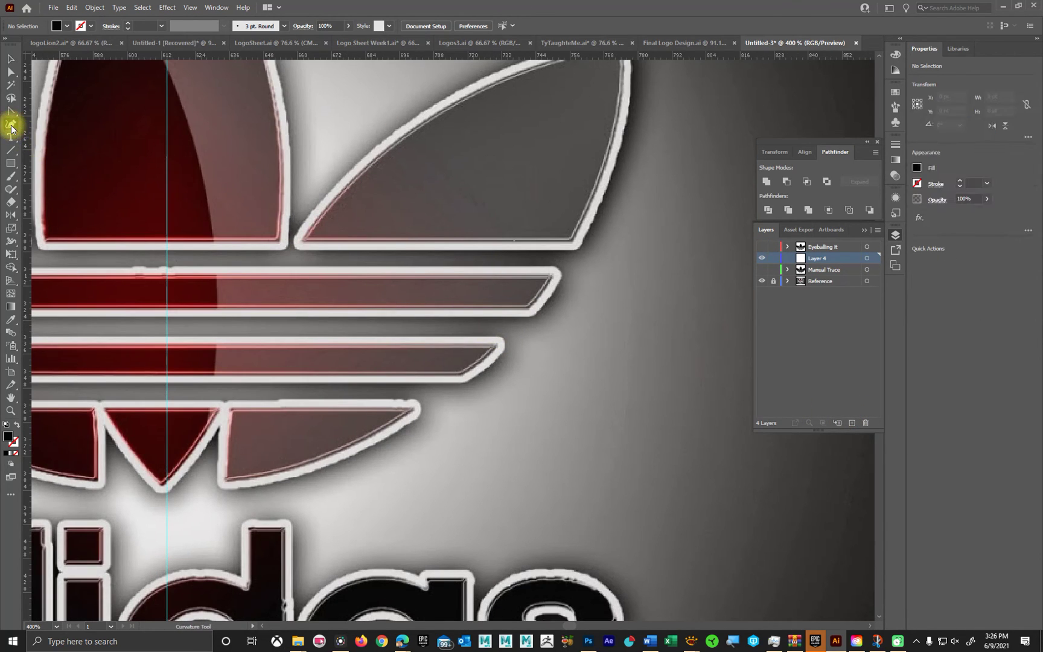
{"action": "left_click_drag", "start_coordinate": [11, 111], "coordinate": [41, 109]}
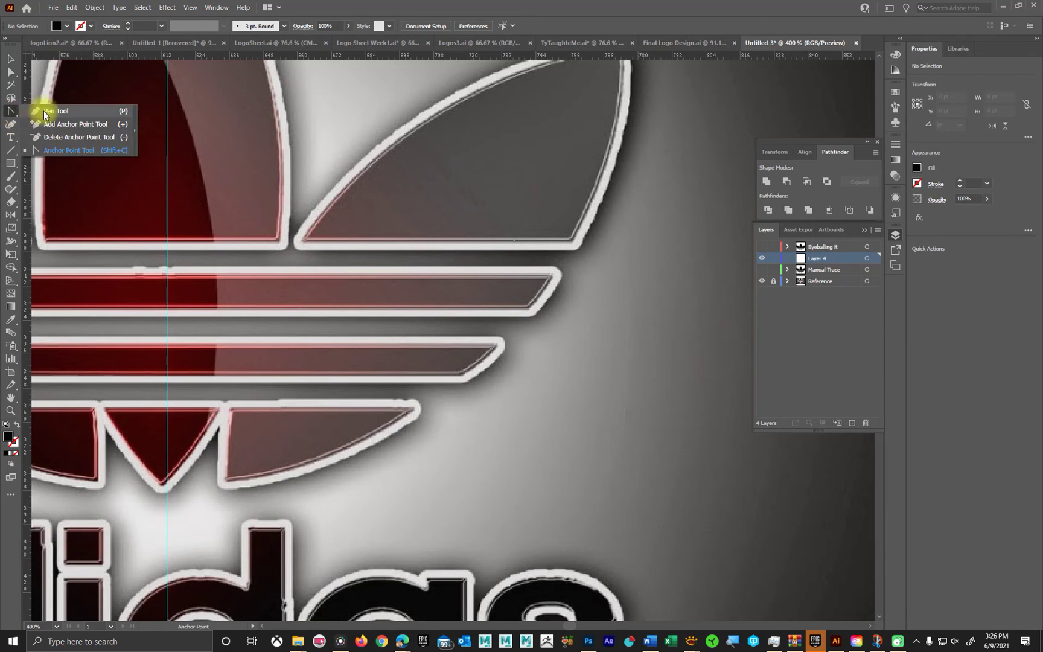
{"action": "left_click", "coordinate": [300, 245]}
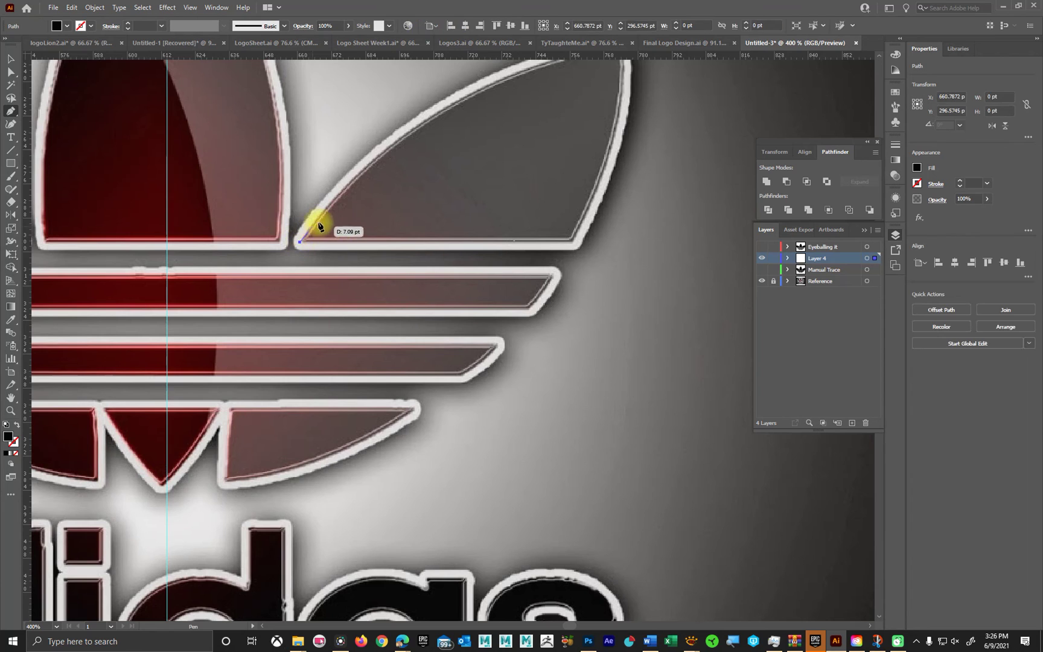
{"action": "key", "text": "space"}
{"action": "left_click_drag", "start_coordinate": [357, 192], "coordinate": [268, 340]}
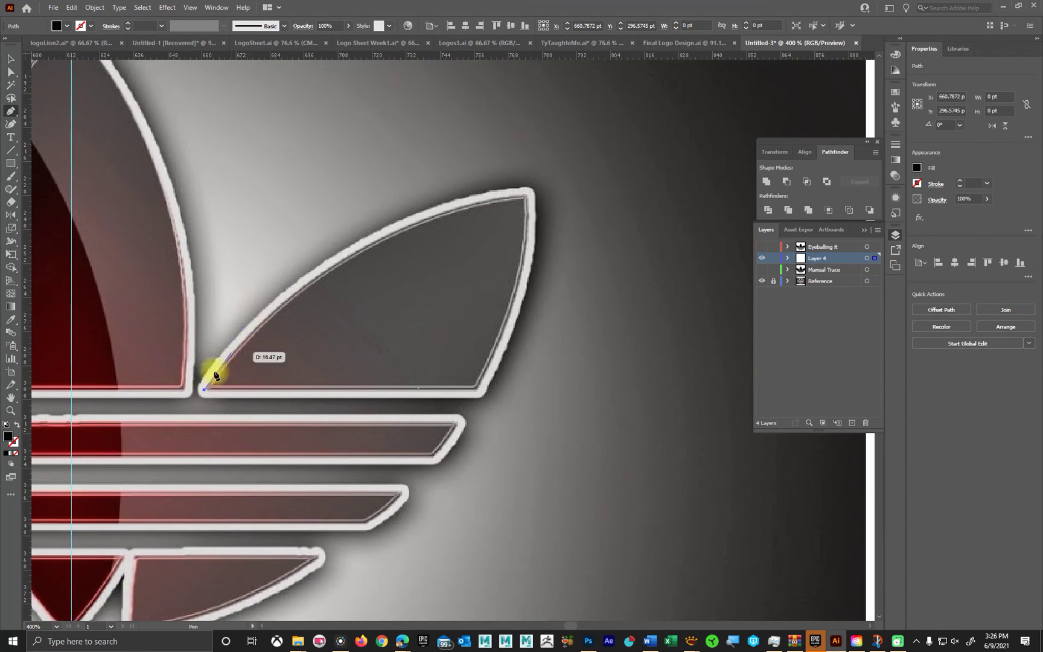
{"action": "key", "text": "ctrl+z"}
{"action": "left_click", "coordinate": [204, 391]}
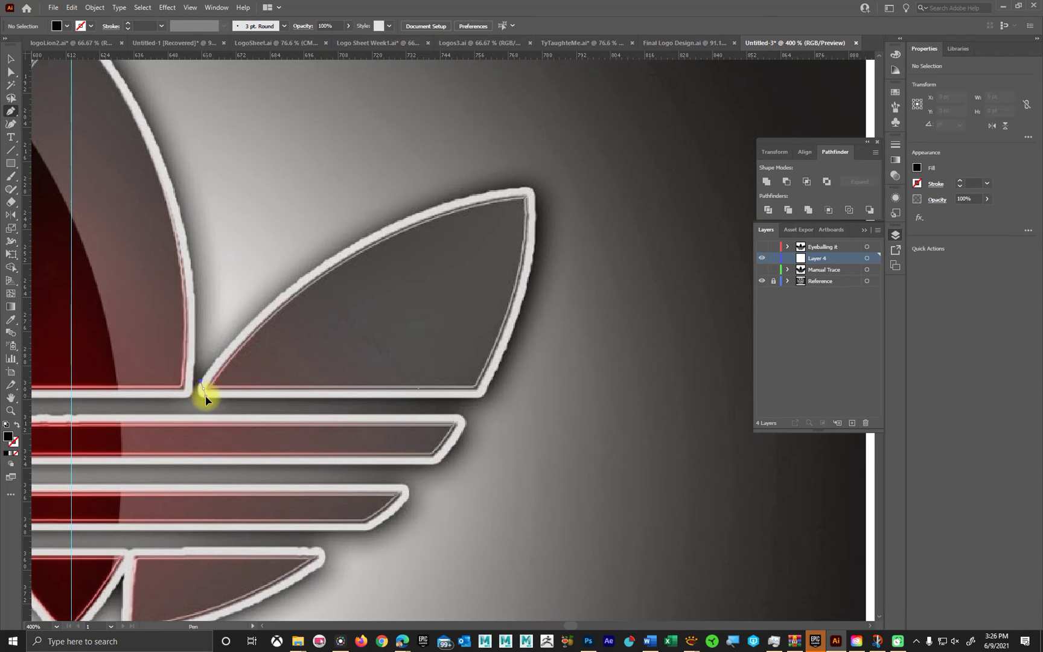
{"action": "left_click", "coordinate": [205, 396]}
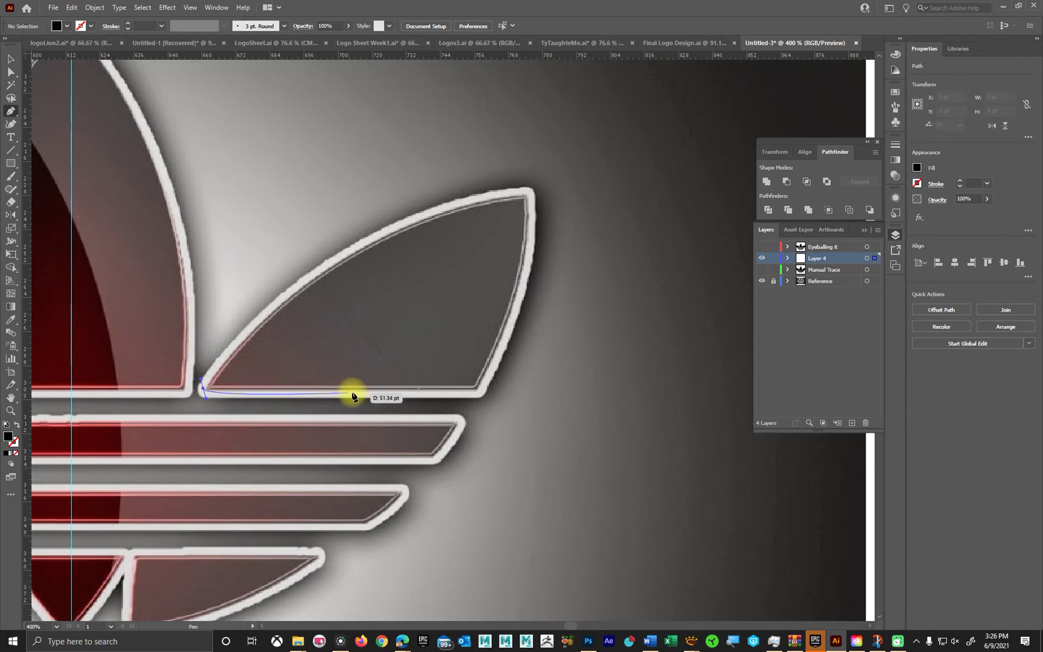
{"action": "left_click", "coordinate": [477, 395]}
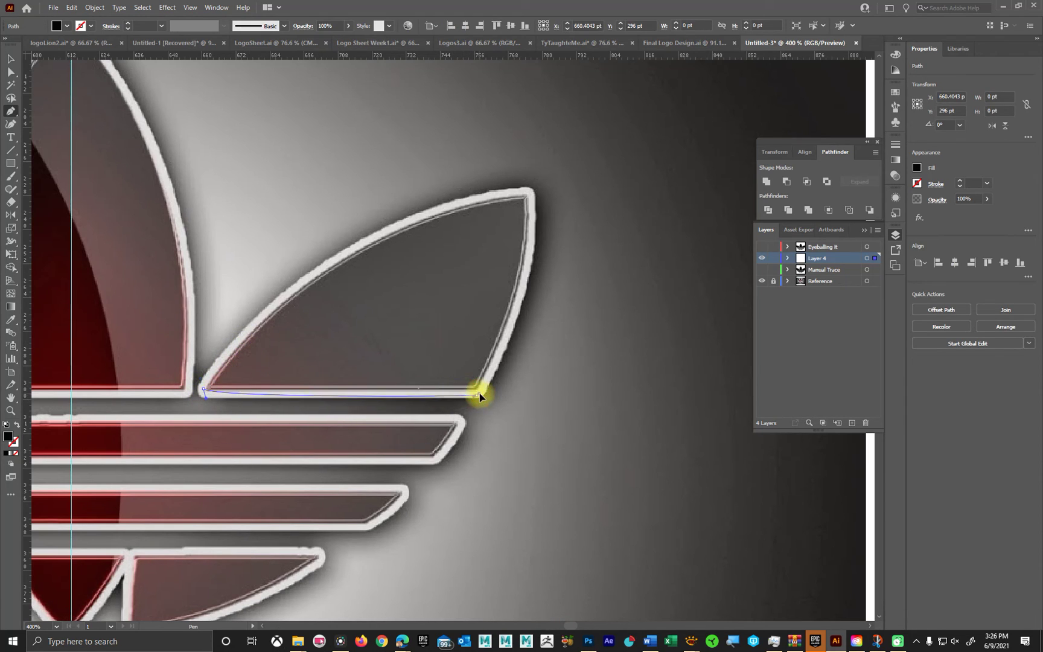
{"action": "left_click", "coordinate": [481, 392]}
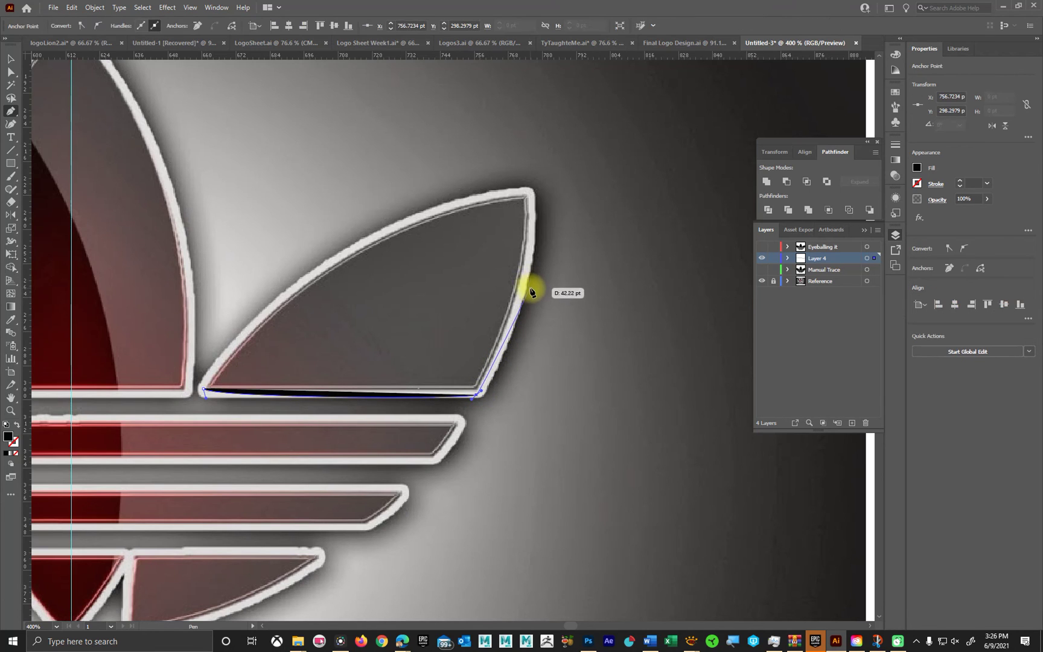
Curve the path up to the right leaf's tip and back along its upper edge, closing the shape at the starting anchor.
{"action": "left_click", "coordinate": [526, 194]}
{"action": "left_click_drag", "start_coordinate": [527, 195], "coordinate": [494, 170]}
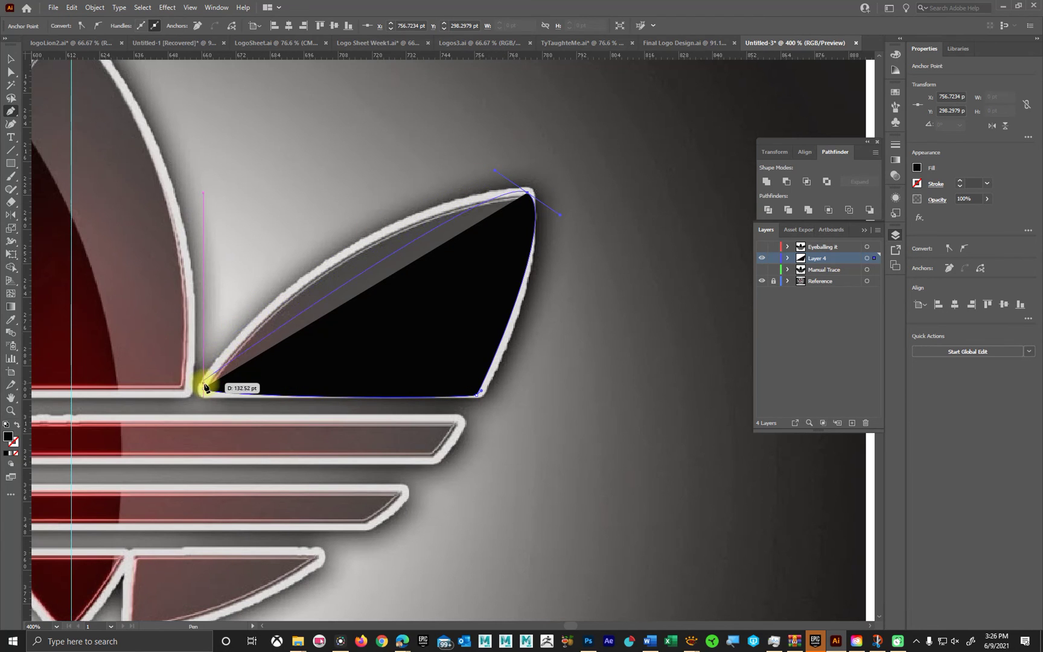
{"action": "left_click_drag", "start_coordinate": [206, 392], "coordinate": [160, 496]}
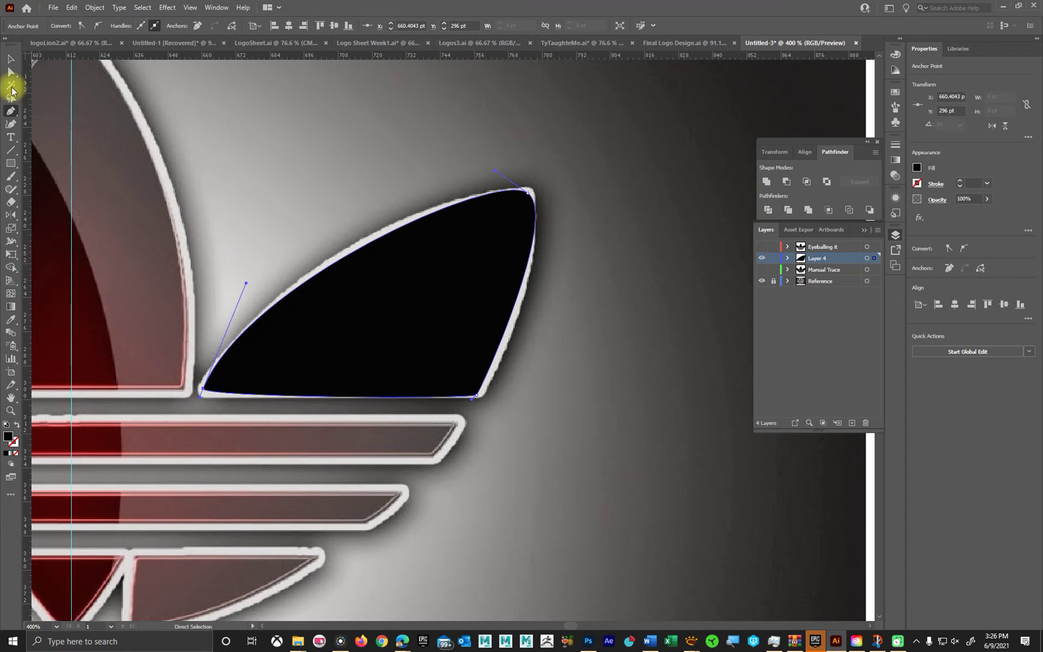
Adjust the right leaf's tip and outer lower corner anchors and handles with Direct Selection to fit the reference outline.
{"action": "left_click", "coordinate": [10, 76]}
{"action": "left_click", "coordinate": [483, 217]}
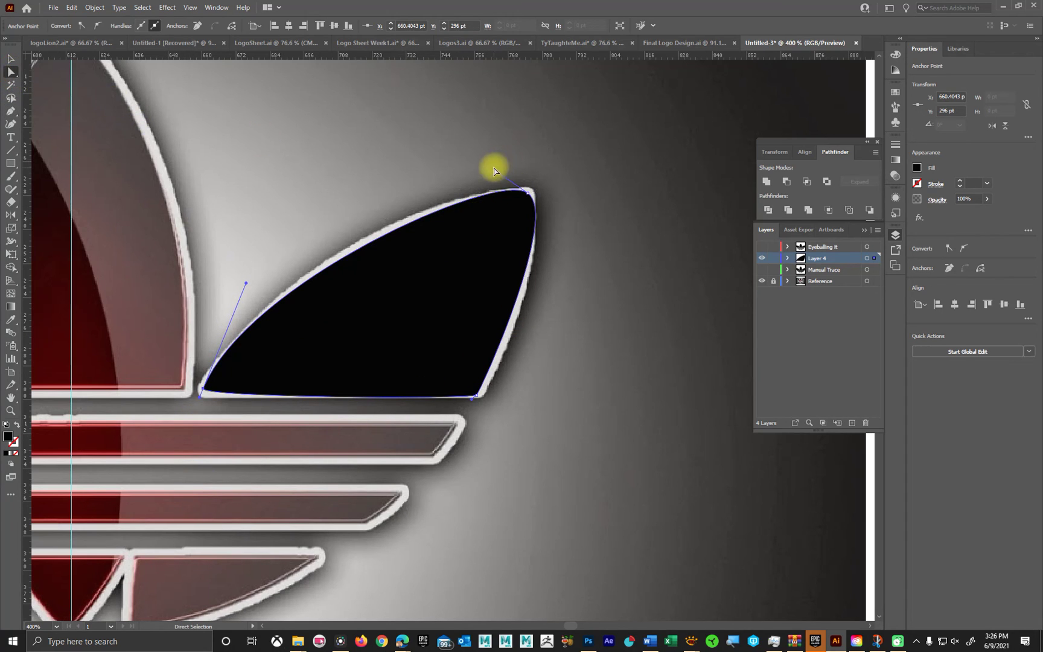
{"action": "left_click_drag", "start_coordinate": [495, 173], "coordinate": [472, 168]}
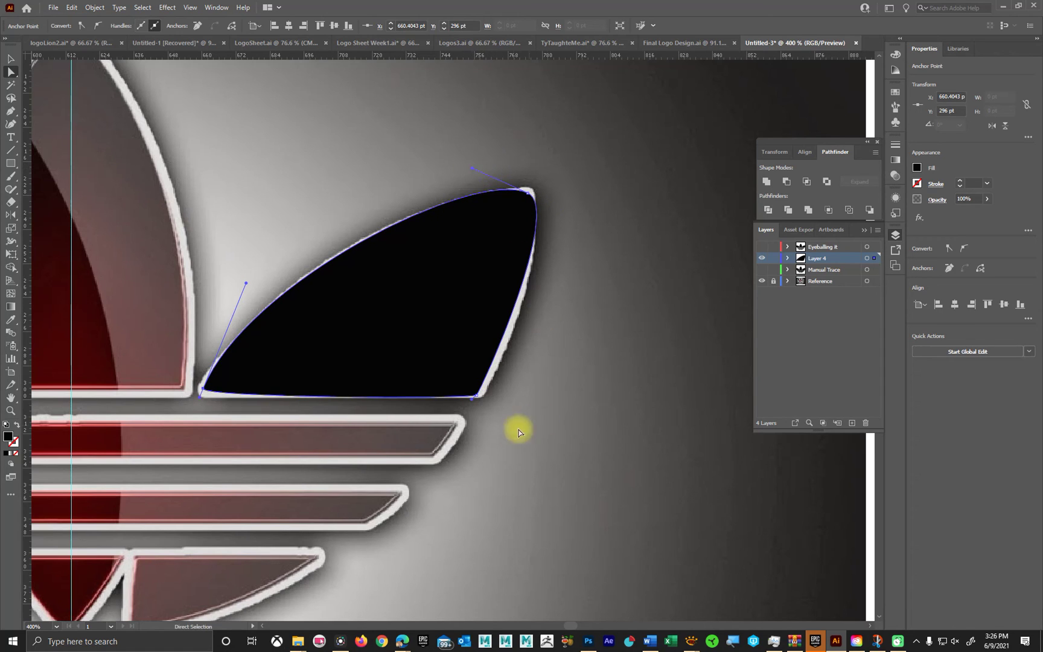
{"action": "left_click", "coordinate": [478, 396]}
{"action": "left_click_drag", "start_coordinate": [492, 395], "coordinate": [494, 388]}
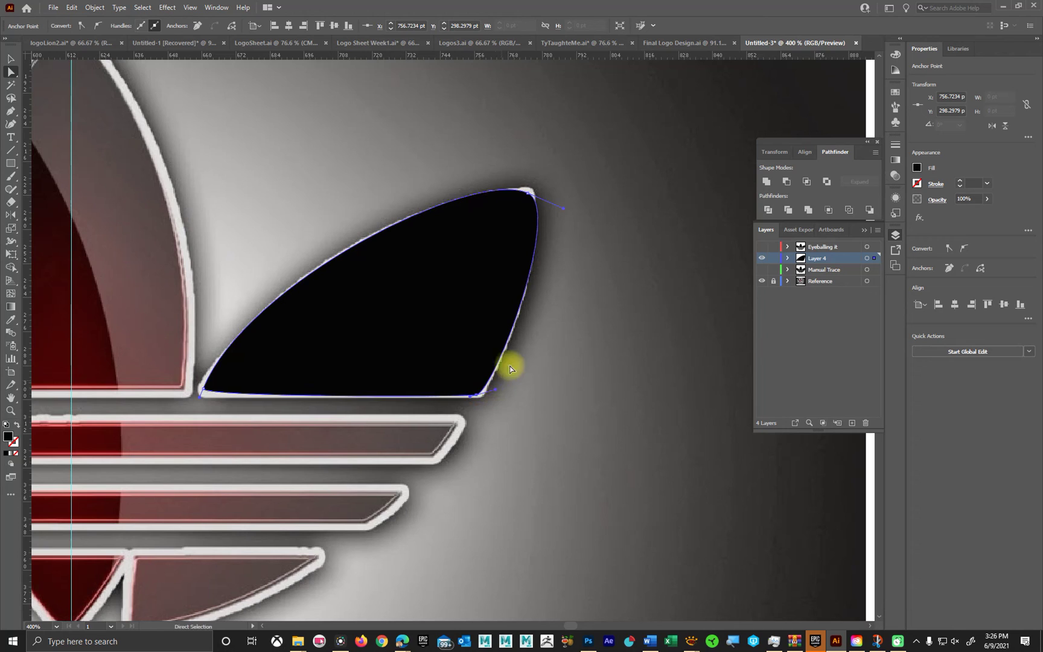
{"action": "left_click_drag", "start_coordinate": [529, 190], "coordinate": [555, 221]}
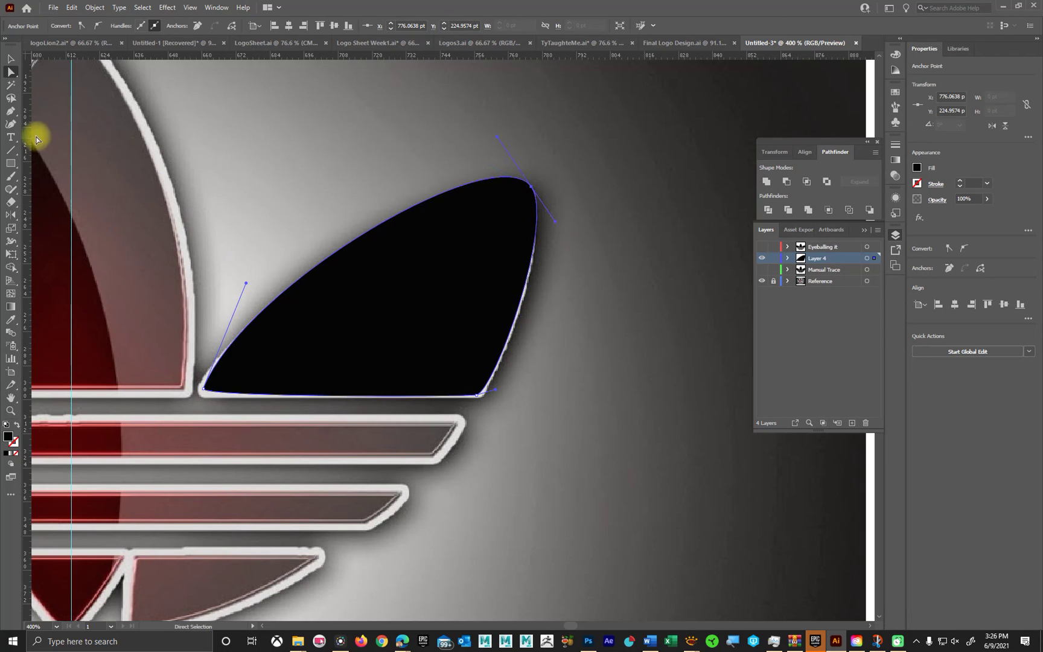
Split the tip's handles with the Anchor Point tool and bend the upper and outer edges independently to form a pointed tip.
{"action": "left_click_drag", "start_coordinate": [11, 110], "coordinate": [48, 150]}
{"action": "left_click_drag", "start_coordinate": [557, 226], "coordinate": [551, 259]}
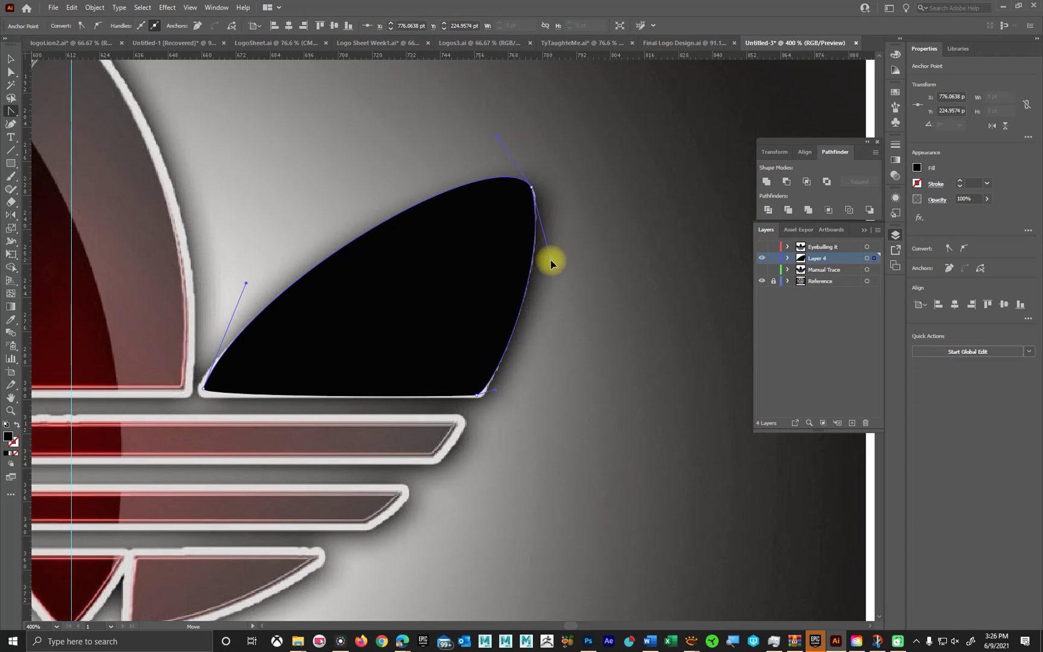
{"action": "left_click", "coordinate": [531, 189]}
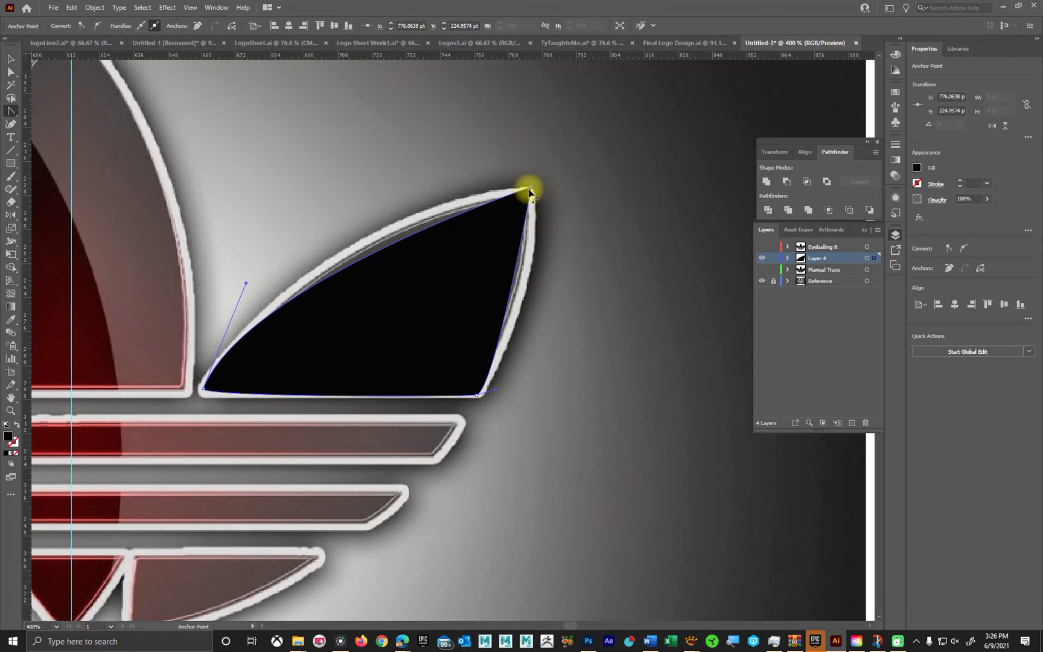
{"action": "key", "text": "ctrl+z"}
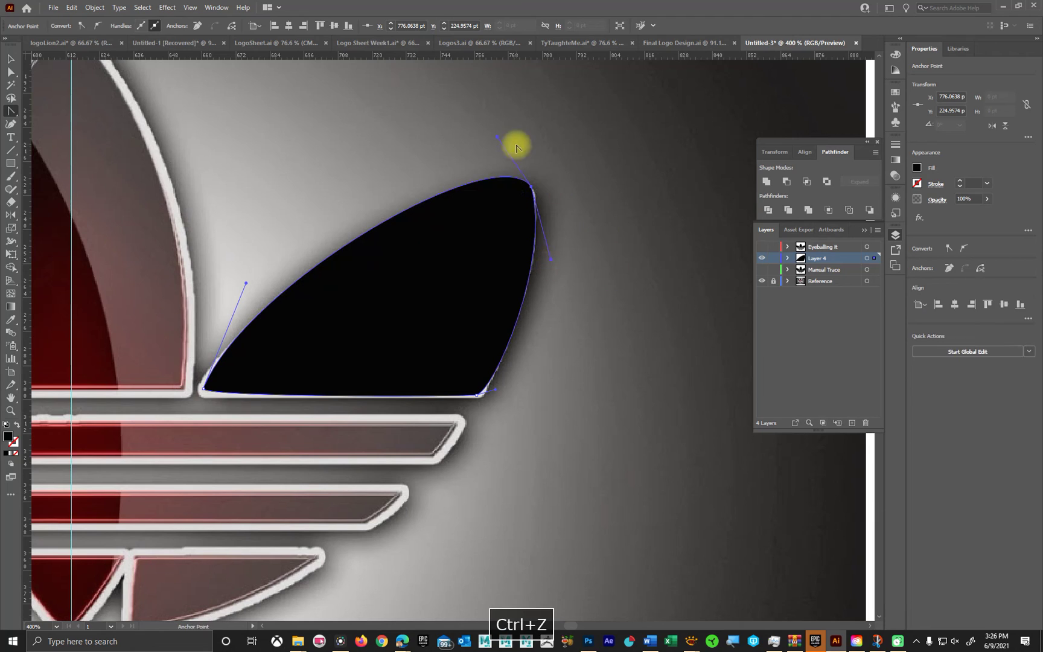
{"action": "left_click_drag", "start_coordinate": [494, 141], "coordinate": [412, 193]}
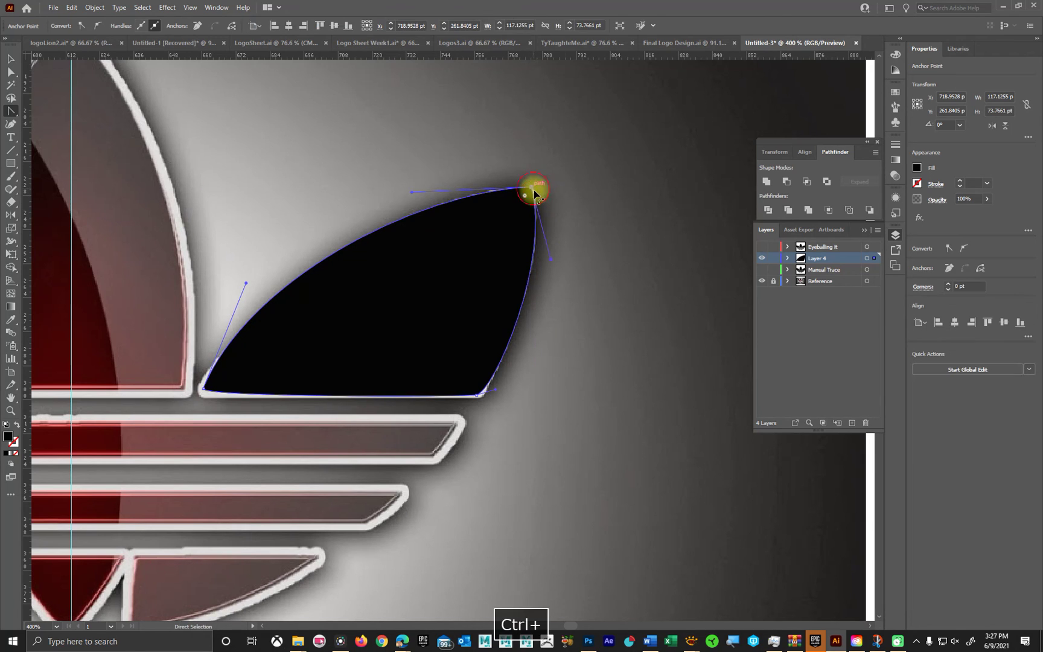
{"action": "left_click_drag", "start_coordinate": [532, 190], "coordinate": [558, 256]}
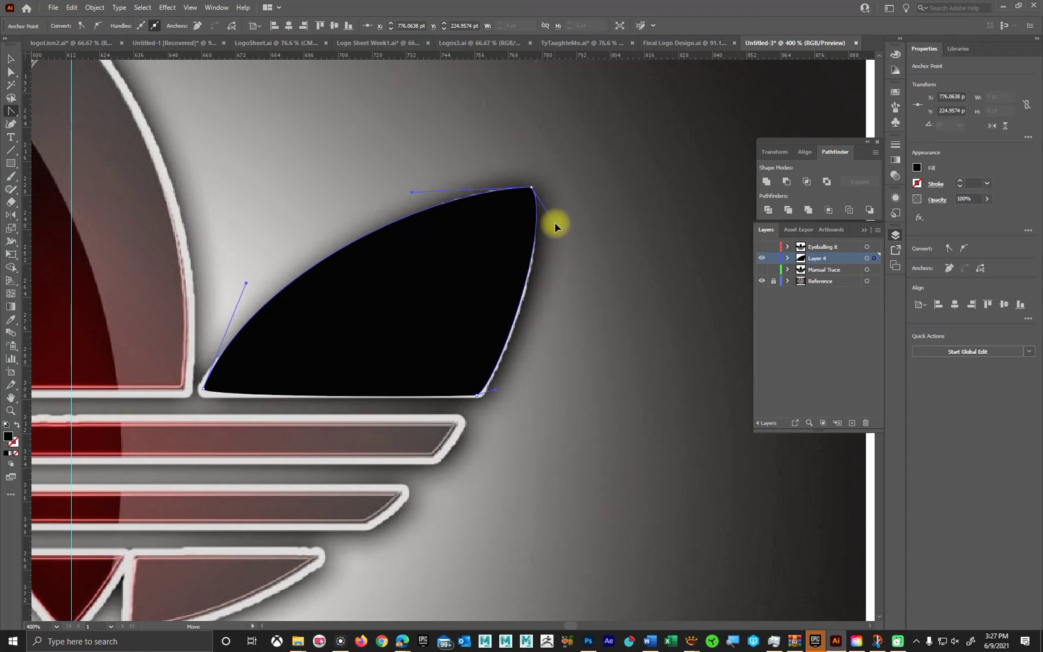
Move the right leaf's two lower corner anchors onto the reference corners and adjust their handles along the outer and bottom edges.
{"action": "left_click_drag", "start_coordinate": [524, 396], "coordinate": [519, 326]}
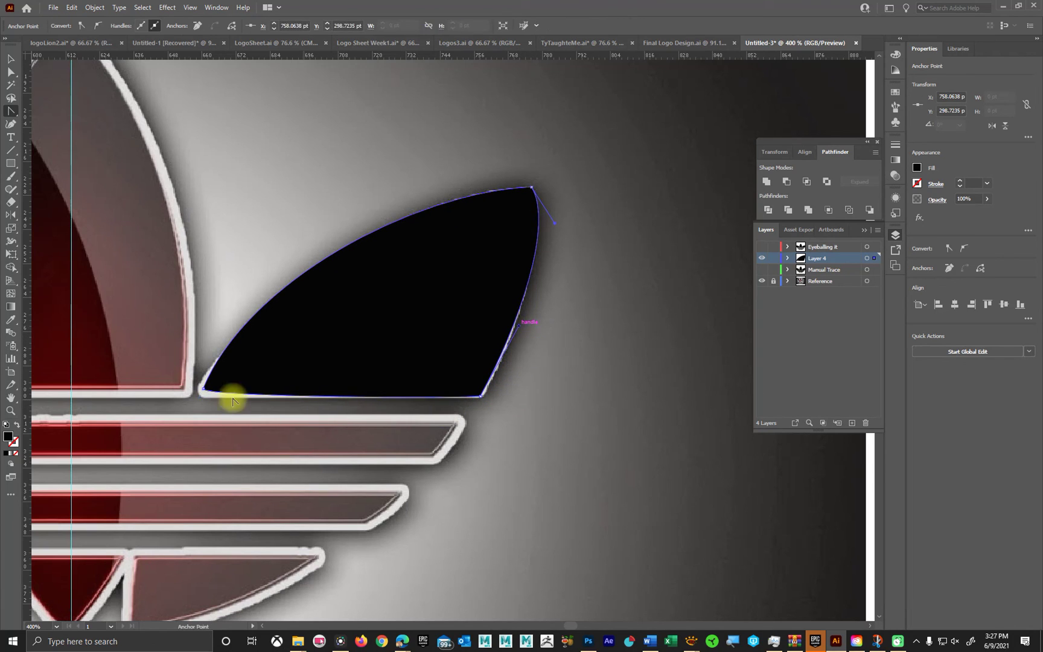
{"action": "left_click", "coordinate": [202, 390], "text": "ctrl"}
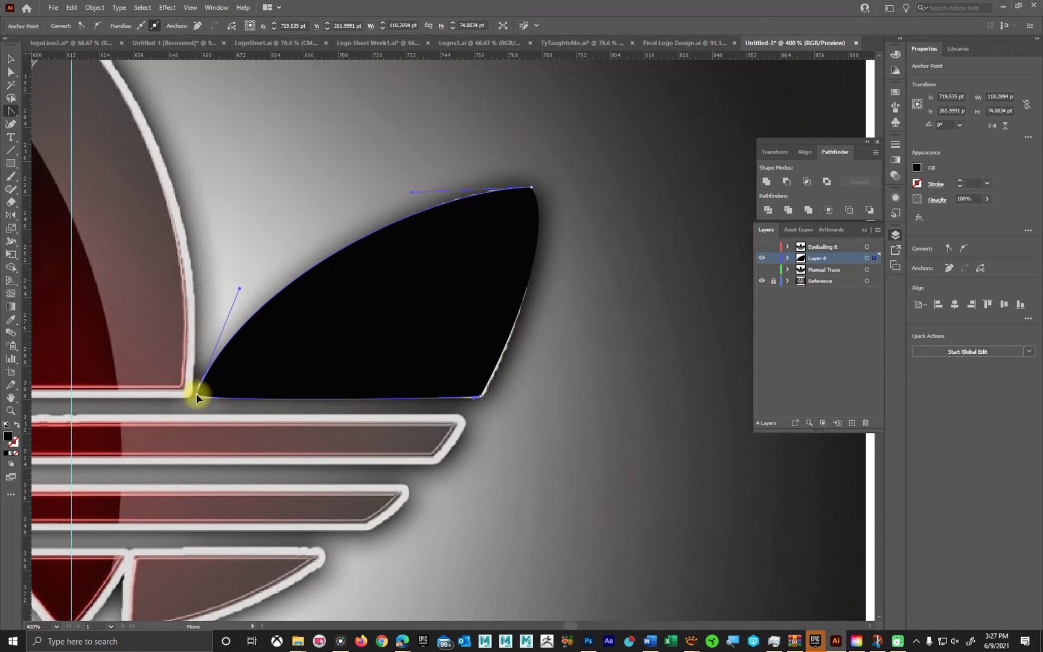
{"action": "left_click", "coordinate": [196, 395]}
{"action": "left_click", "coordinate": [193, 400]}
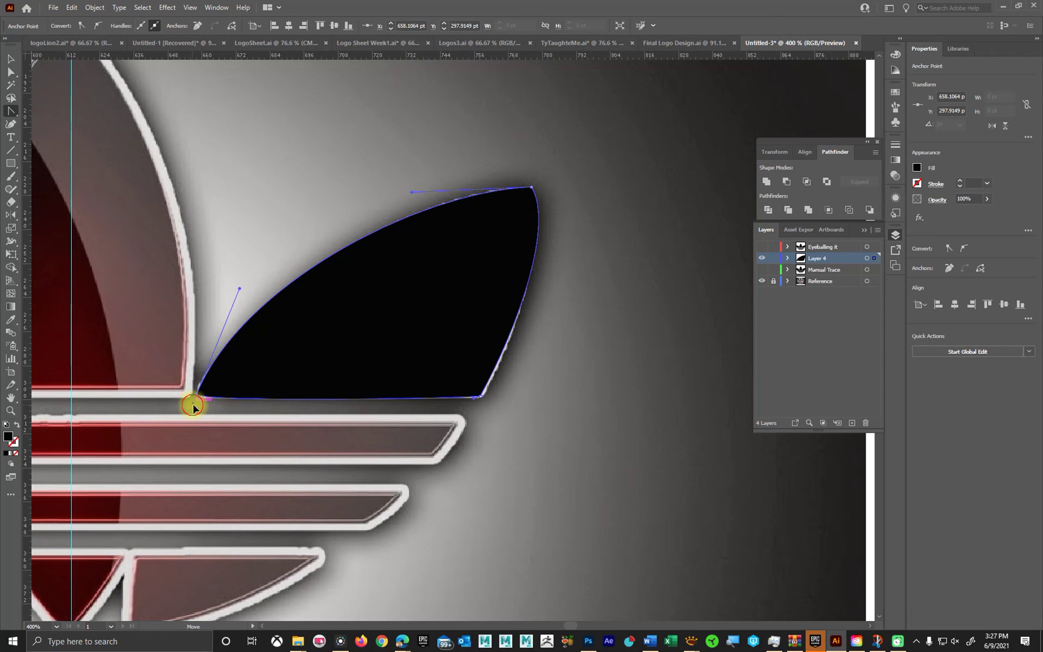
{"action": "left_click_drag", "start_coordinate": [193, 408], "coordinate": [216, 415]}
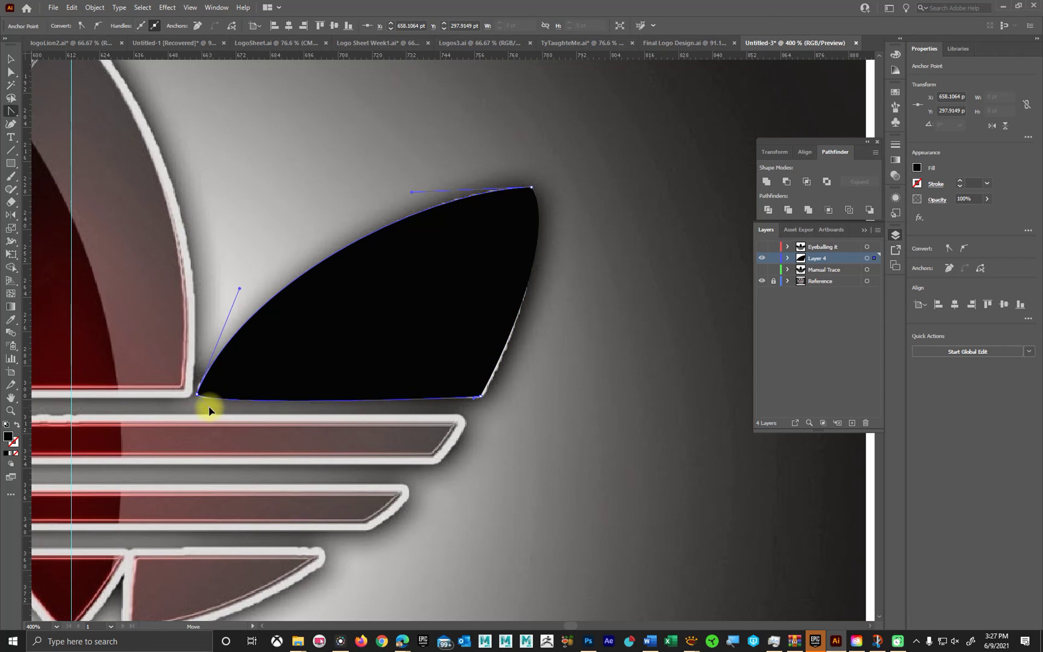
Reshape the right leaf's upper edge with the inner corner and tip handles to follow the reference curve.
{"action": "left_click", "coordinate": [245, 319], "text": "ctrl"}
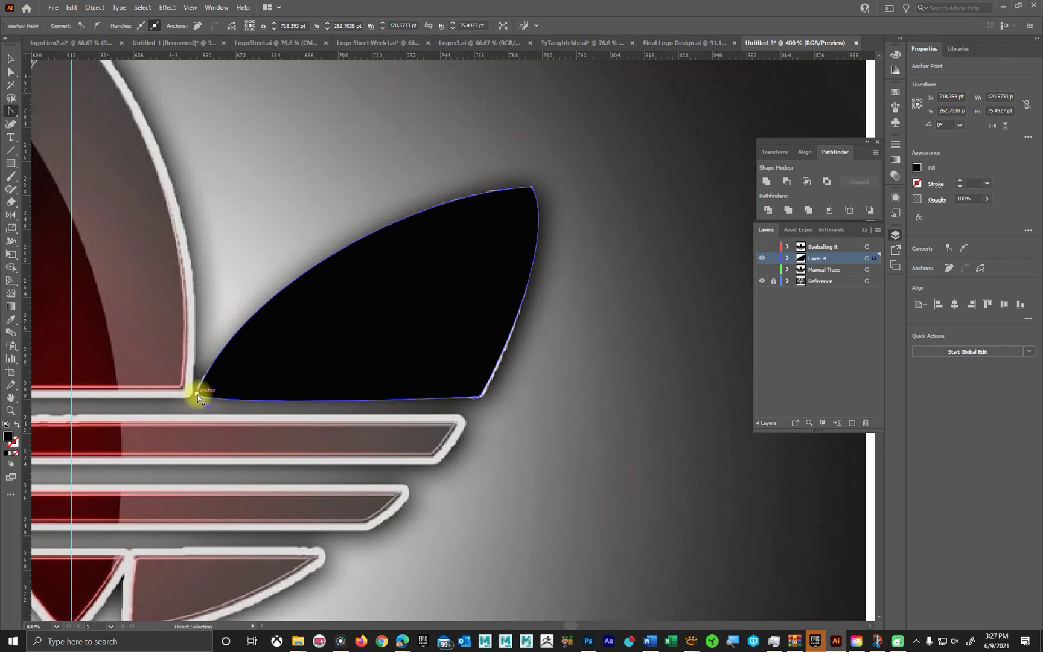
{"action": "left_click_drag", "start_coordinate": [198, 394], "coordinate": [209, 335]}
{"action": "left_click", "coordinate": [396, 216], "text": "ctrl"}
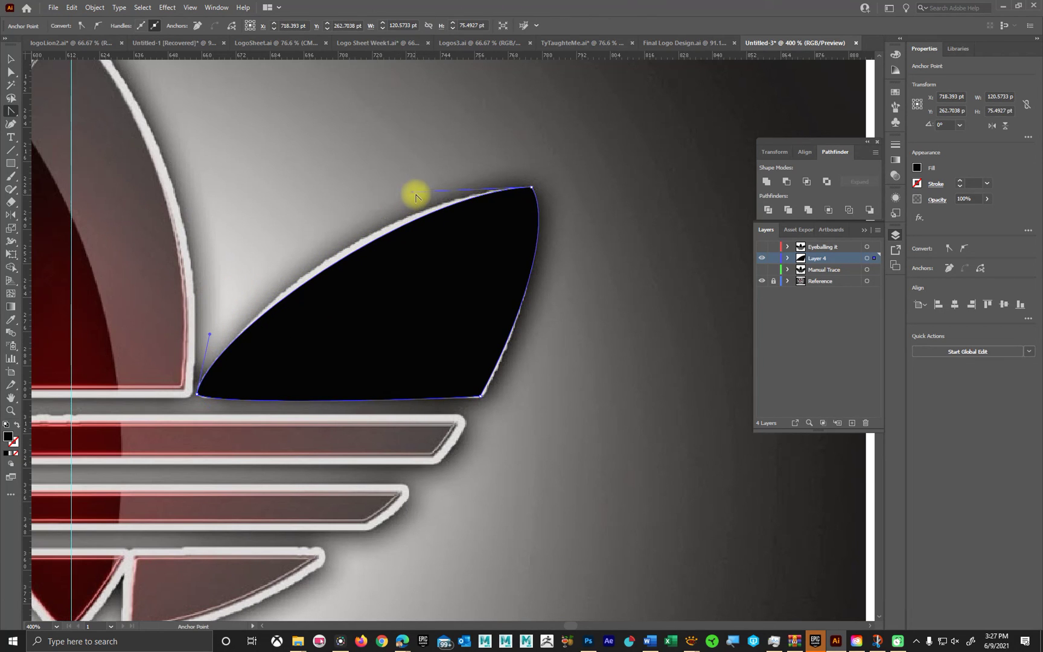
{"action": "left_click_drag", "start_coordinate": [410, 195], "coordinate": [386, 188]}
{"action": "key", "text": "ctrl+1"}
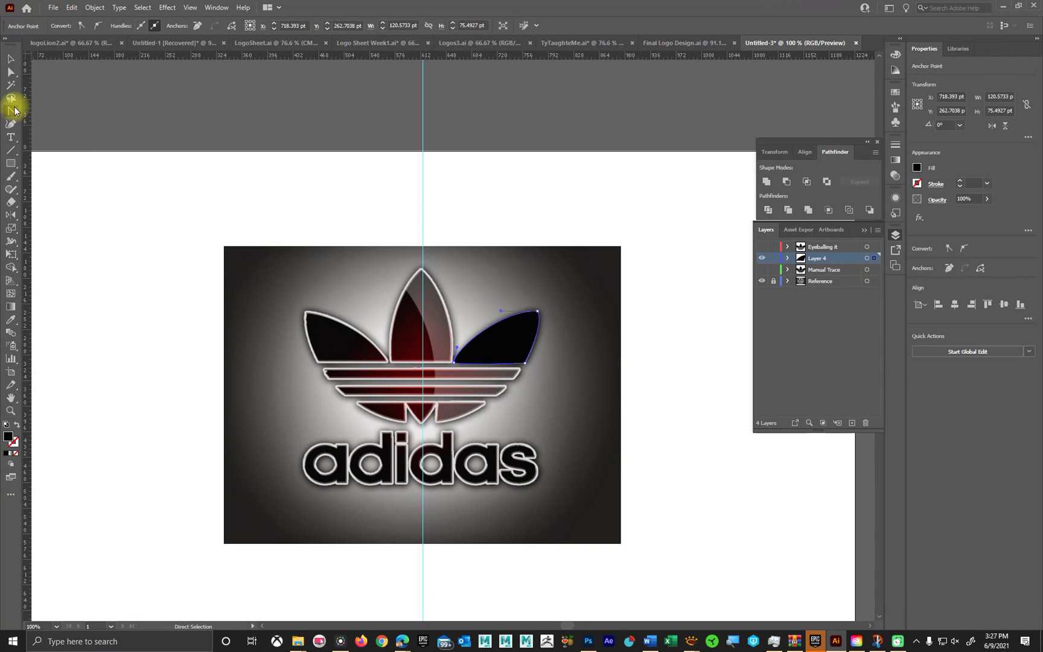
Rename Layer 4 as "PenTool Trace".
{"action": "left_click", "coordinate": [10, 112]}
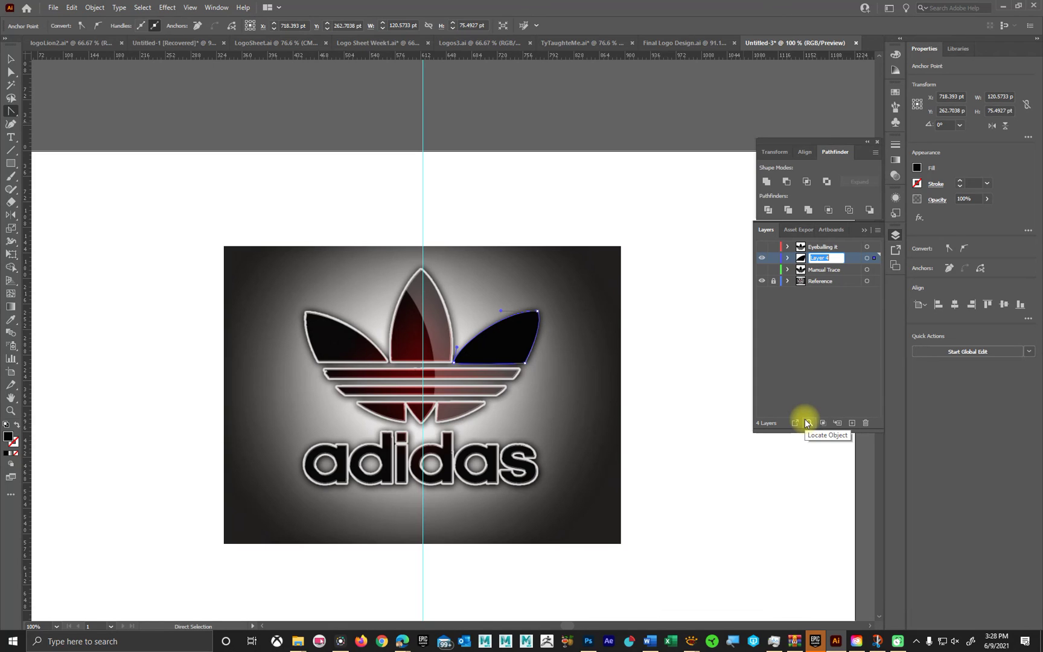
{"action": "type", "text": "PenTool"}
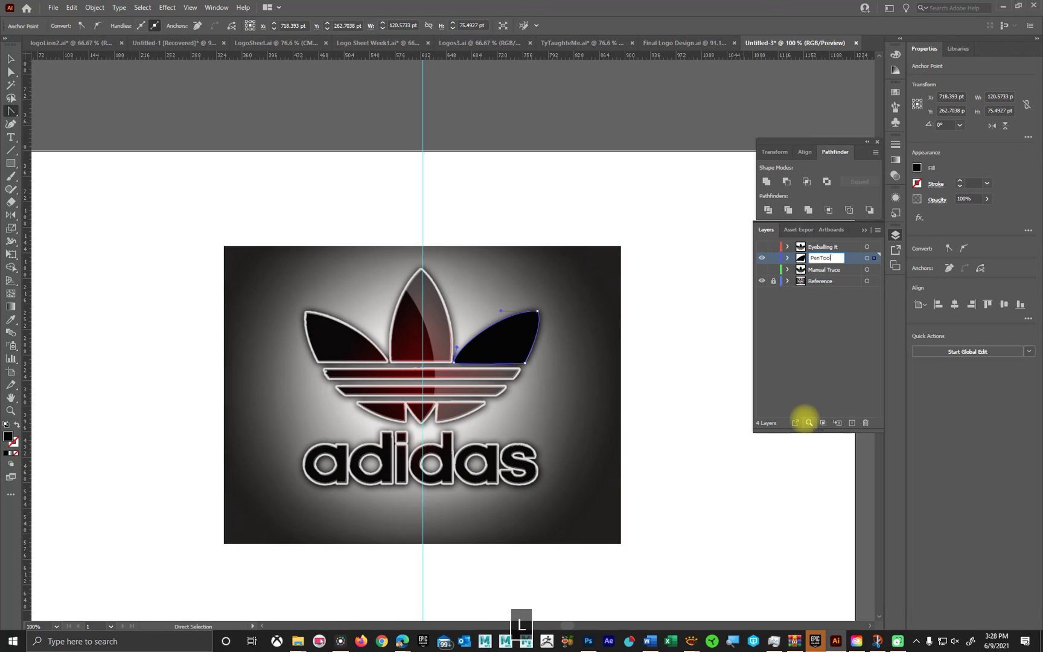
{"action": "type", "text": " Trace"}
{"action": "key", "text": "Return"}
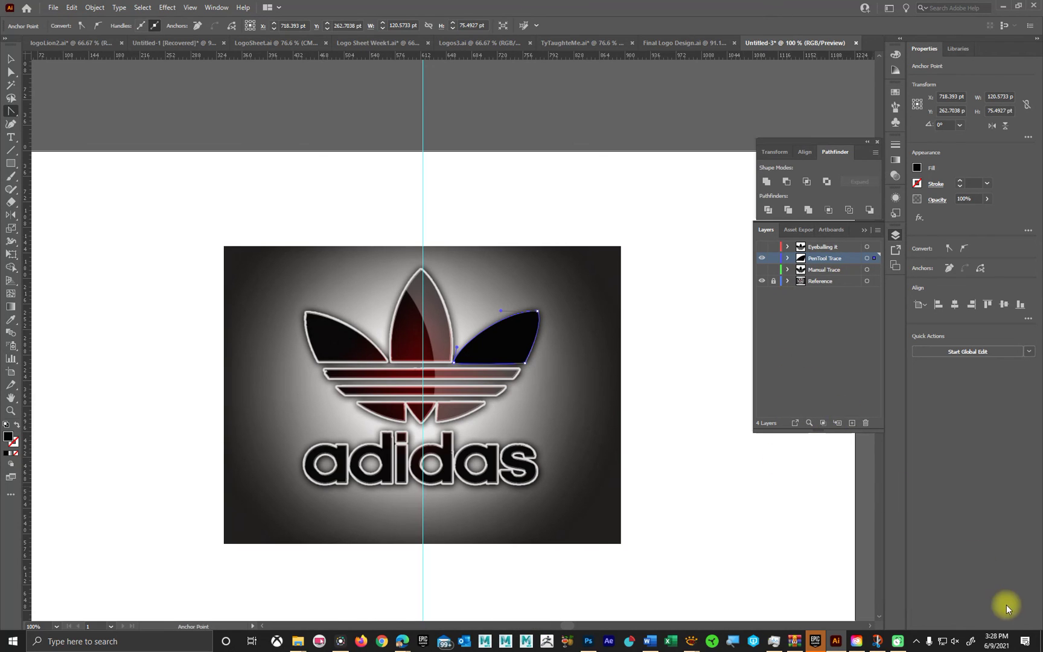